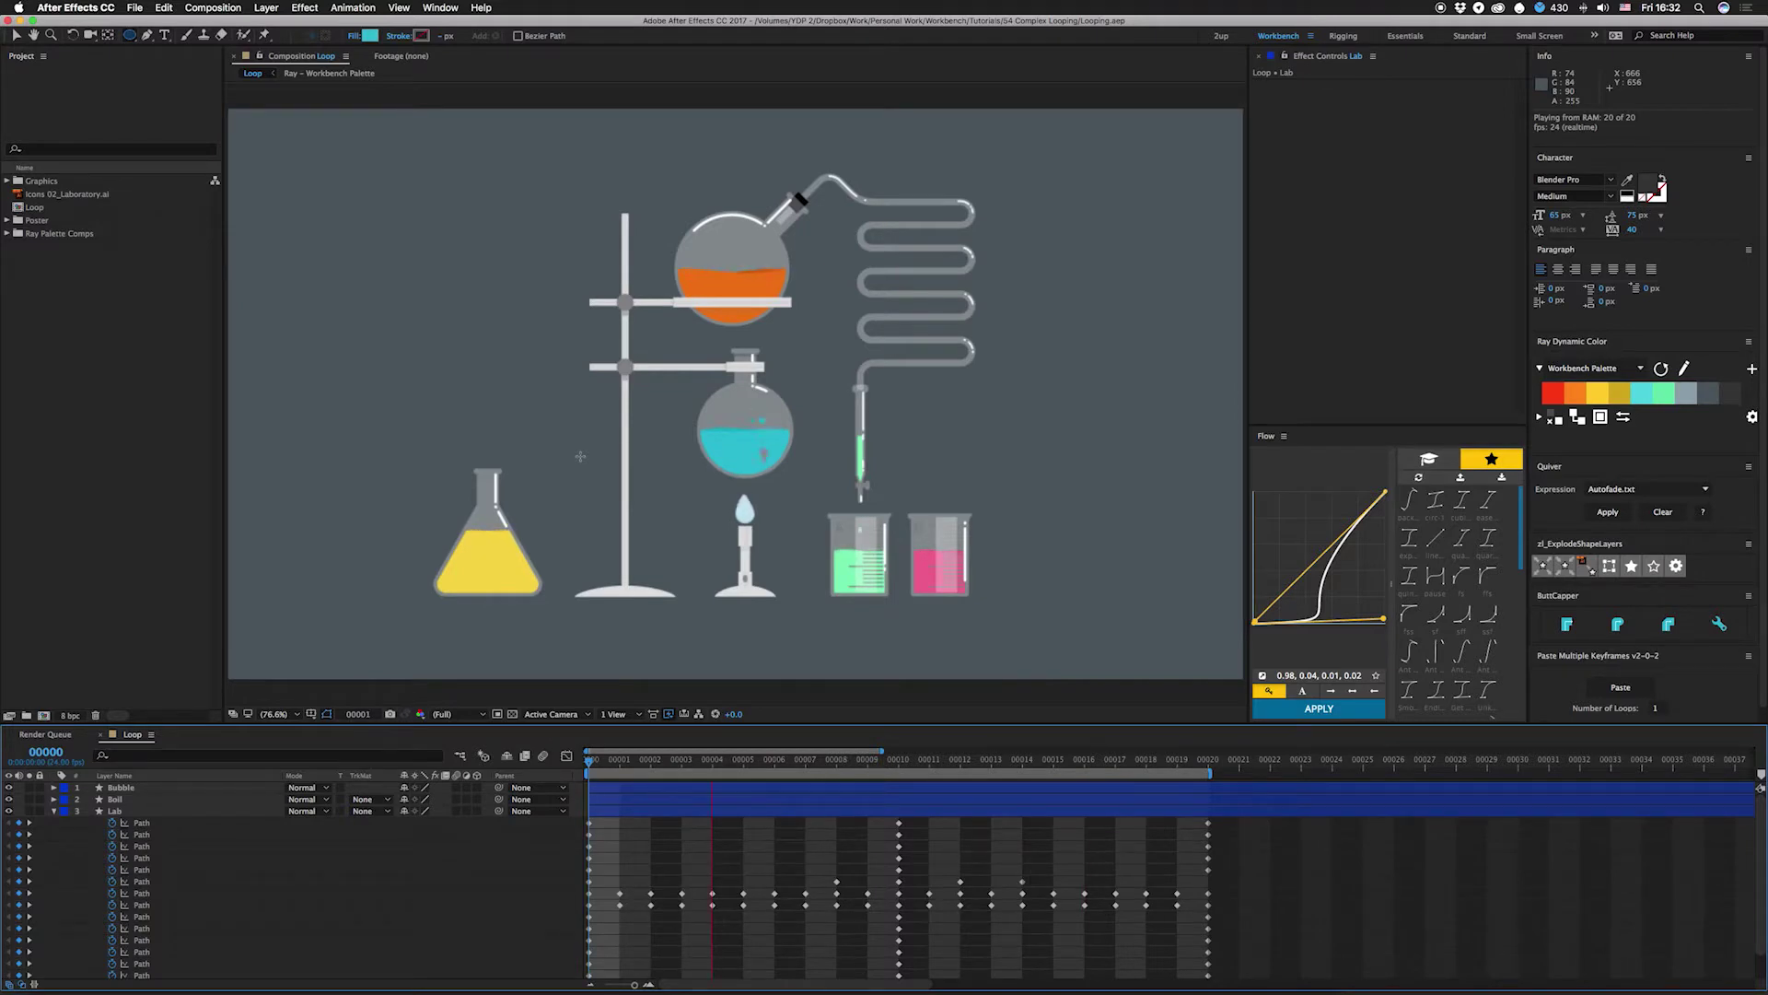
# Step: Play back the 20-frame laboratory loop to review the liquid, boiling and bubble animation
pyautogui.press('space')
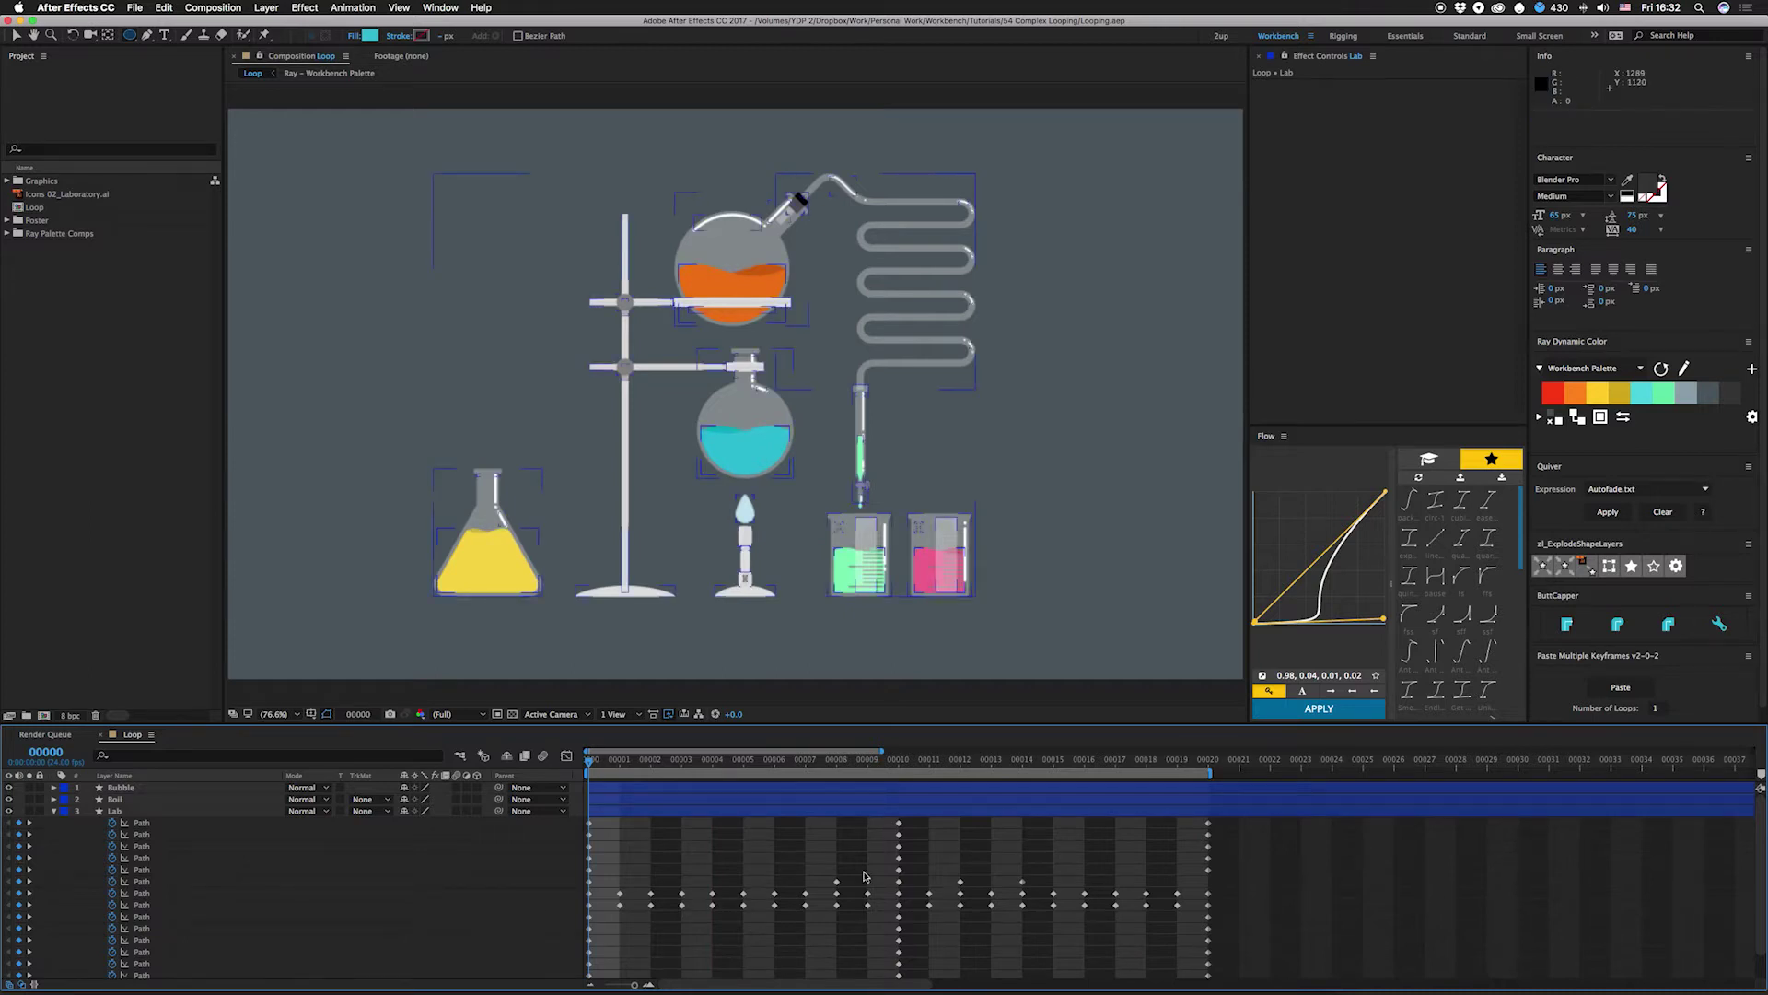
pyautogui.press('space')
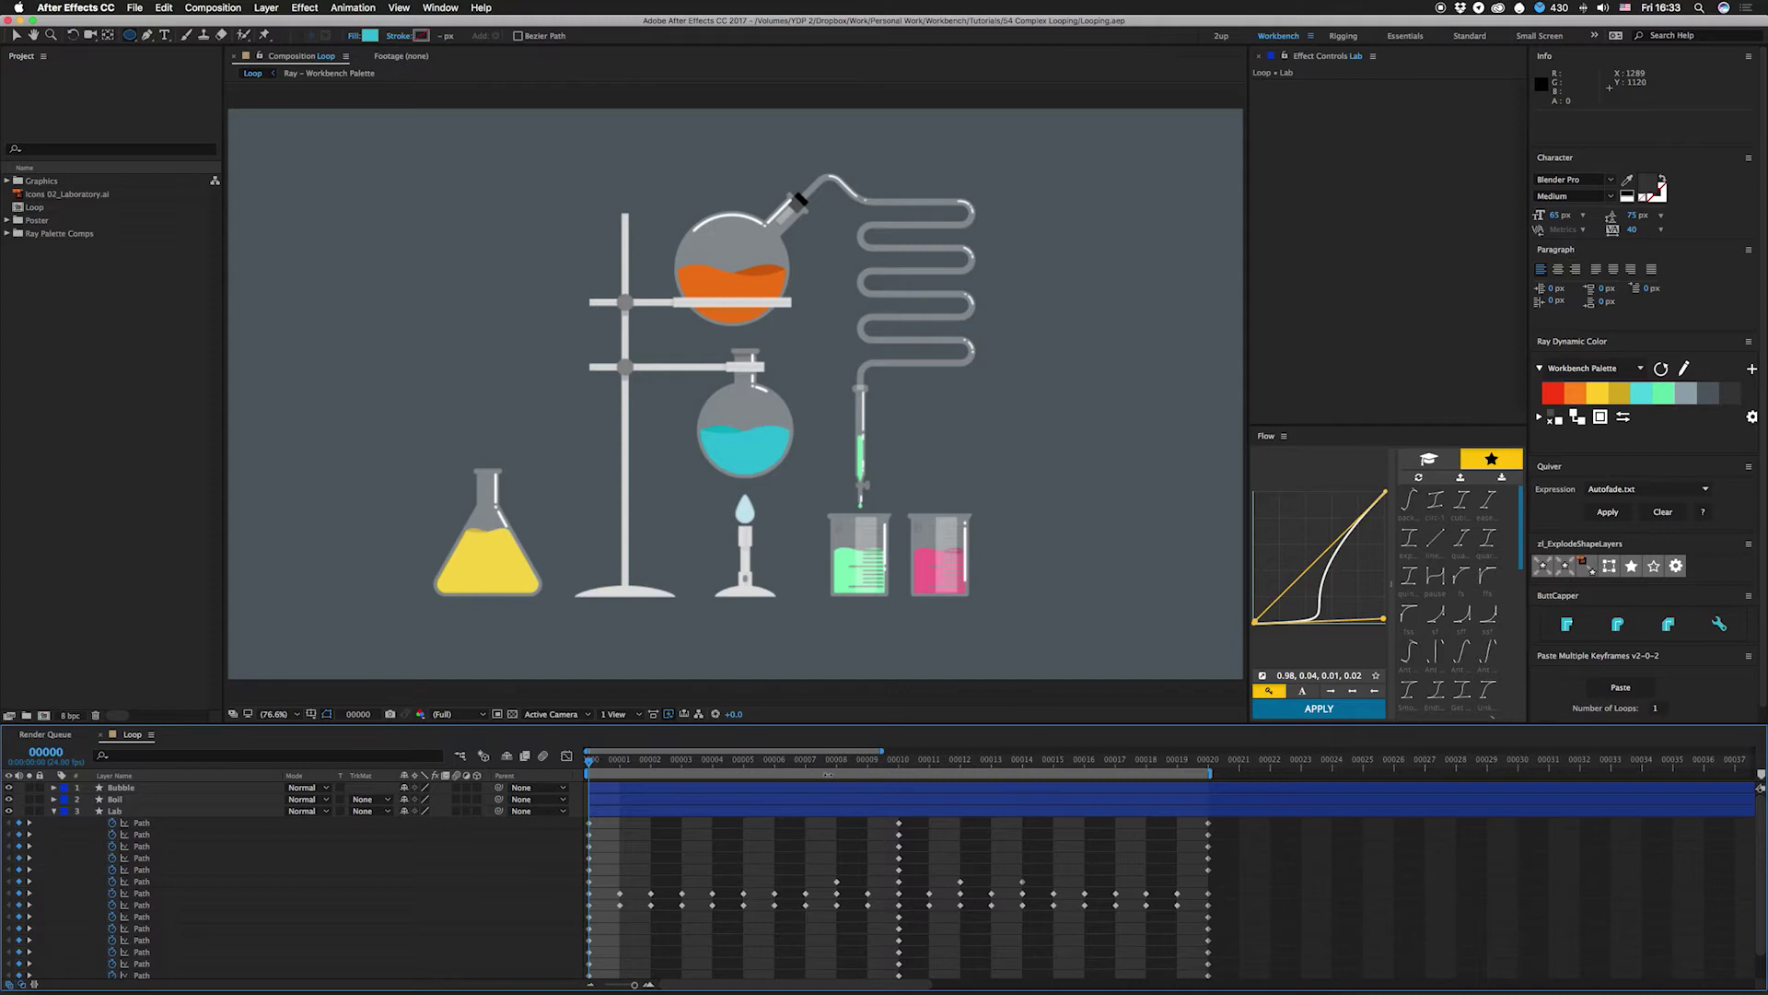
pyautogui.press('space')
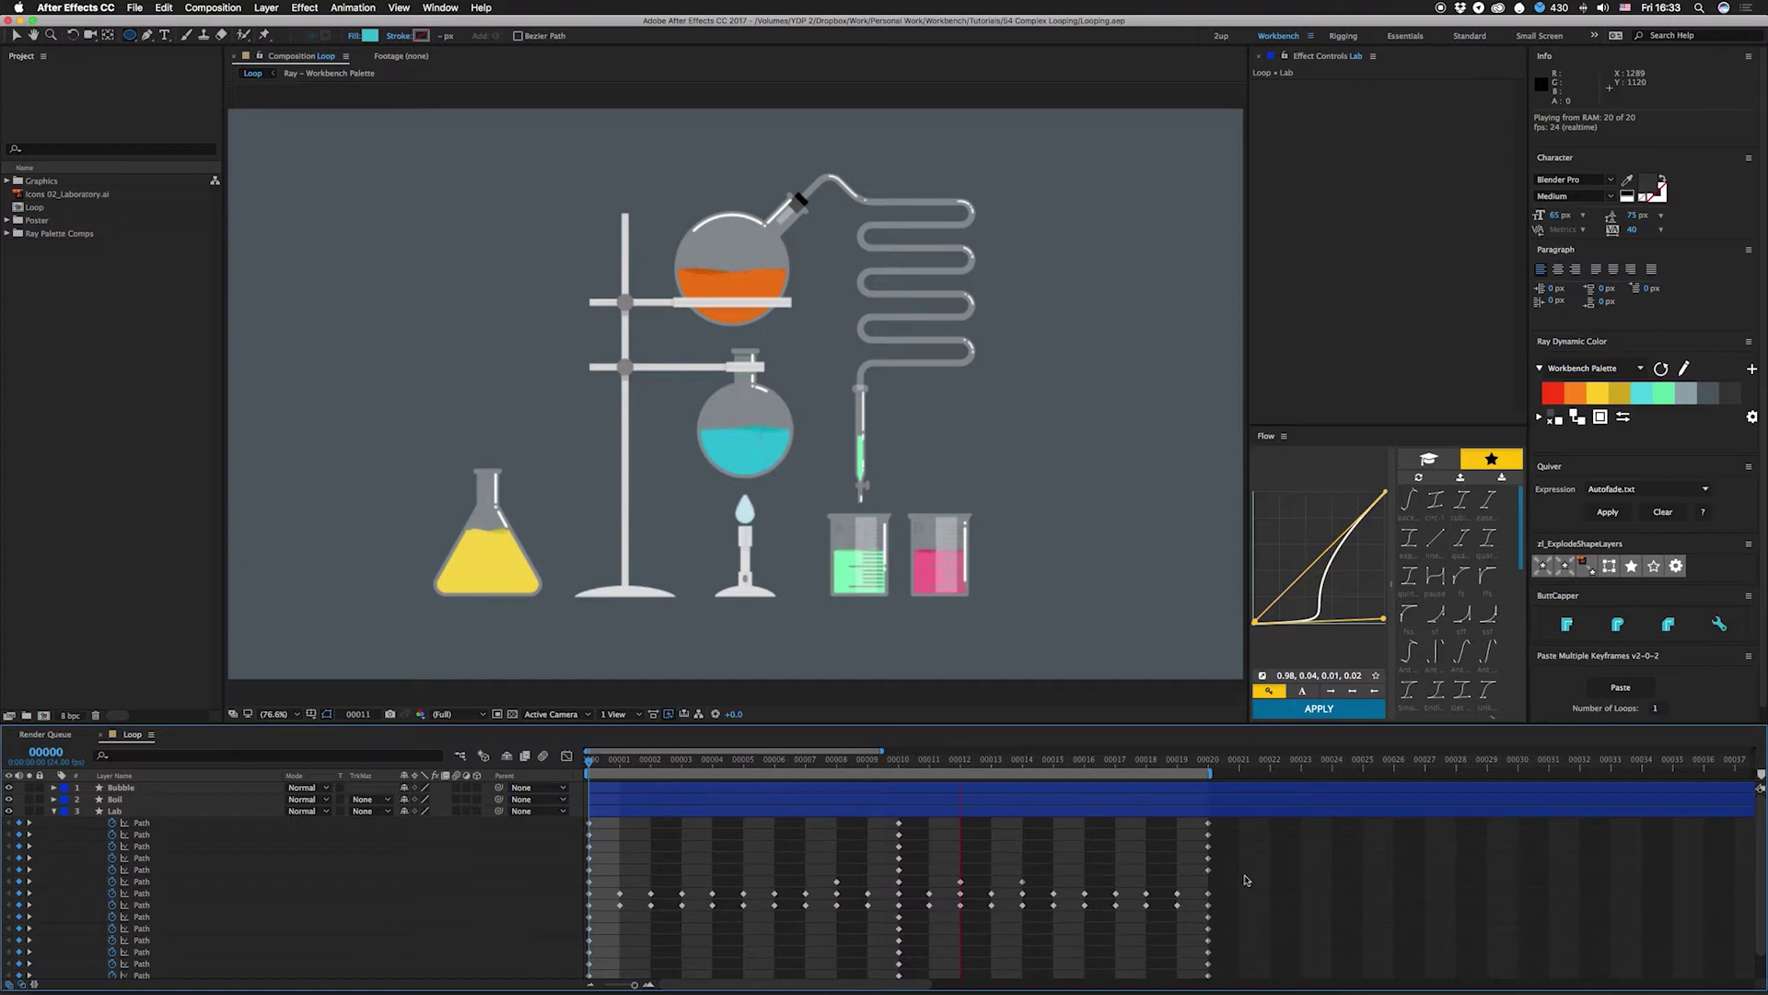
pyautogui.press('space')
pyautogui.click(856, 789)
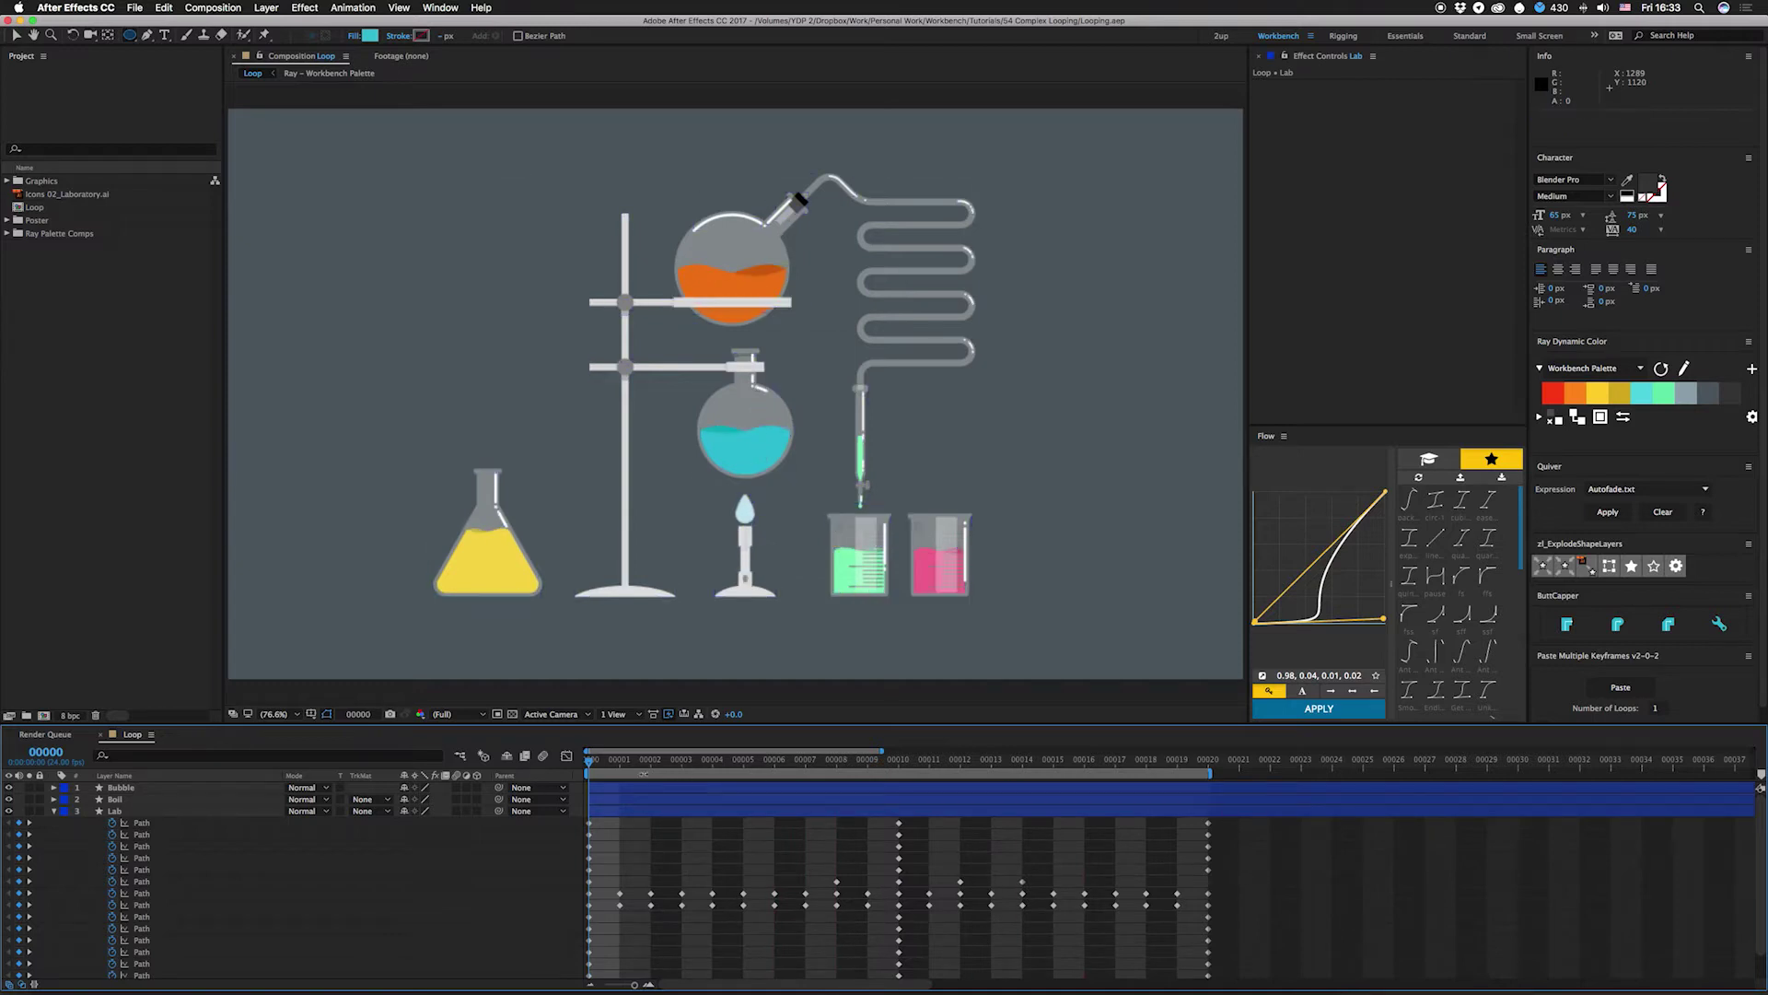
# Step: Shift the work area to frames 20–40 and paste a copy of all the Lab layer's Path keyframes at frame 20
pyautogui.moveTo(644, 774); pyautogui.dragTo(578, 958)
pyautogui.hscroll(3, 1150, 774)
pyautogui.click(990, 762)
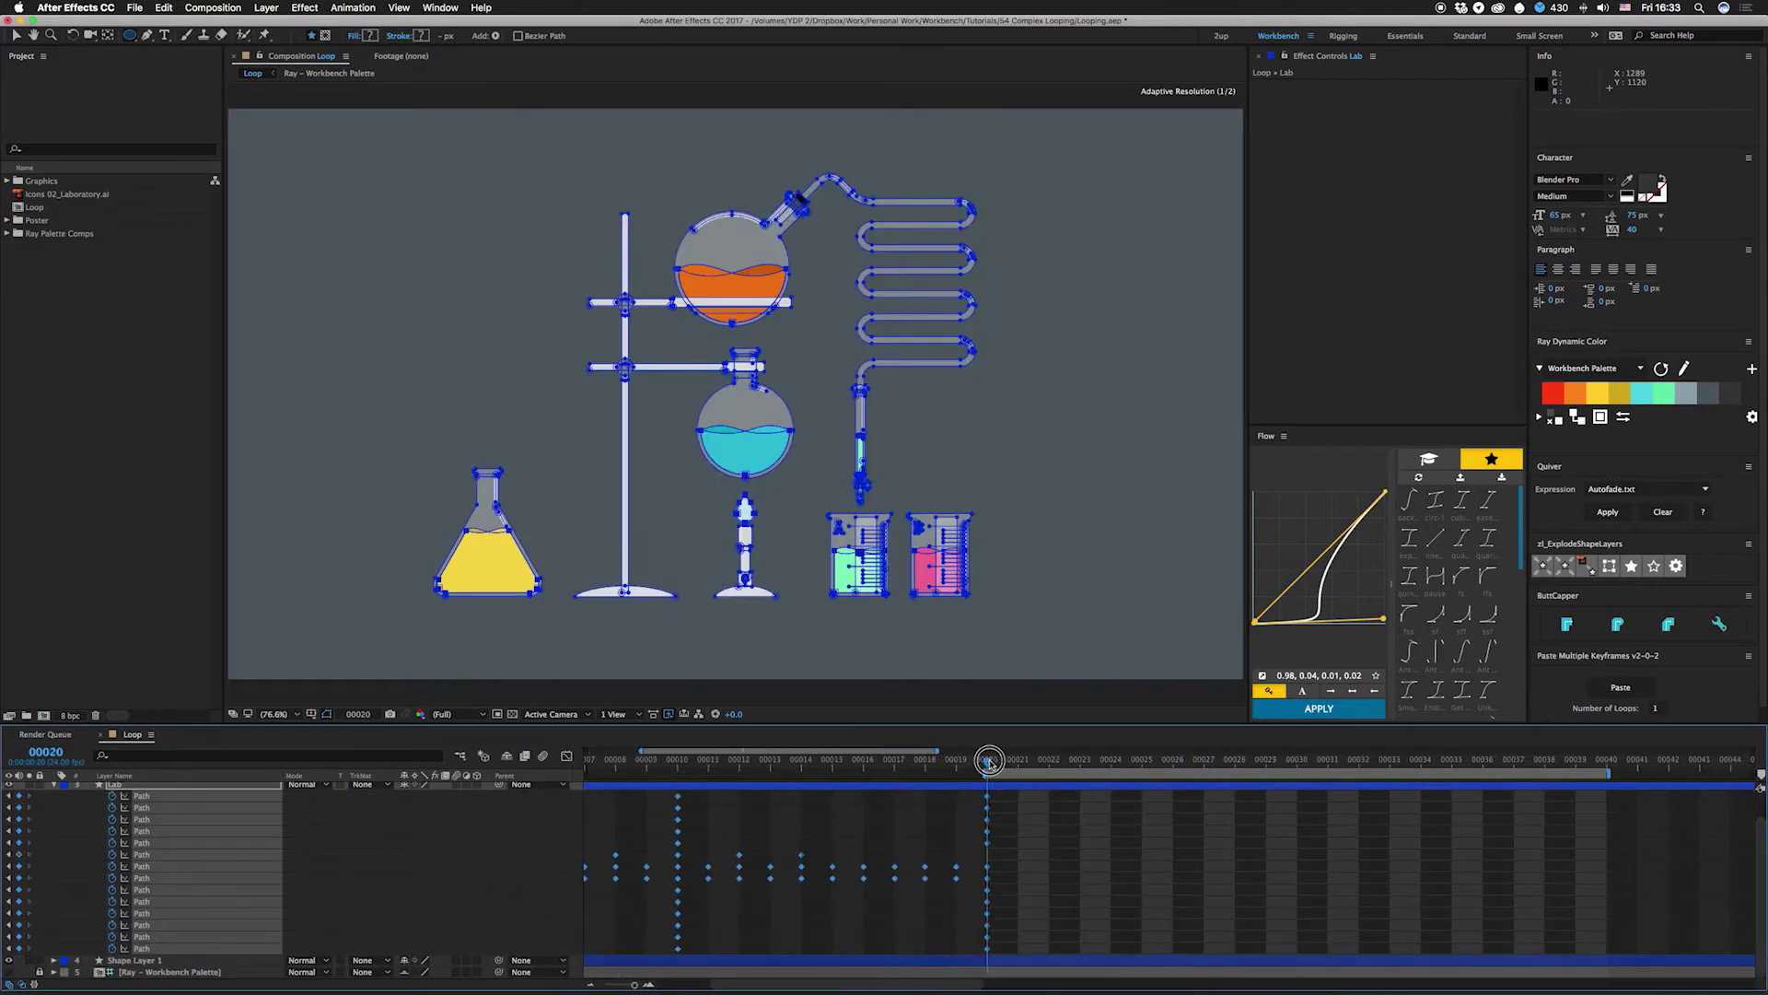
pyautogui.press('super+c')
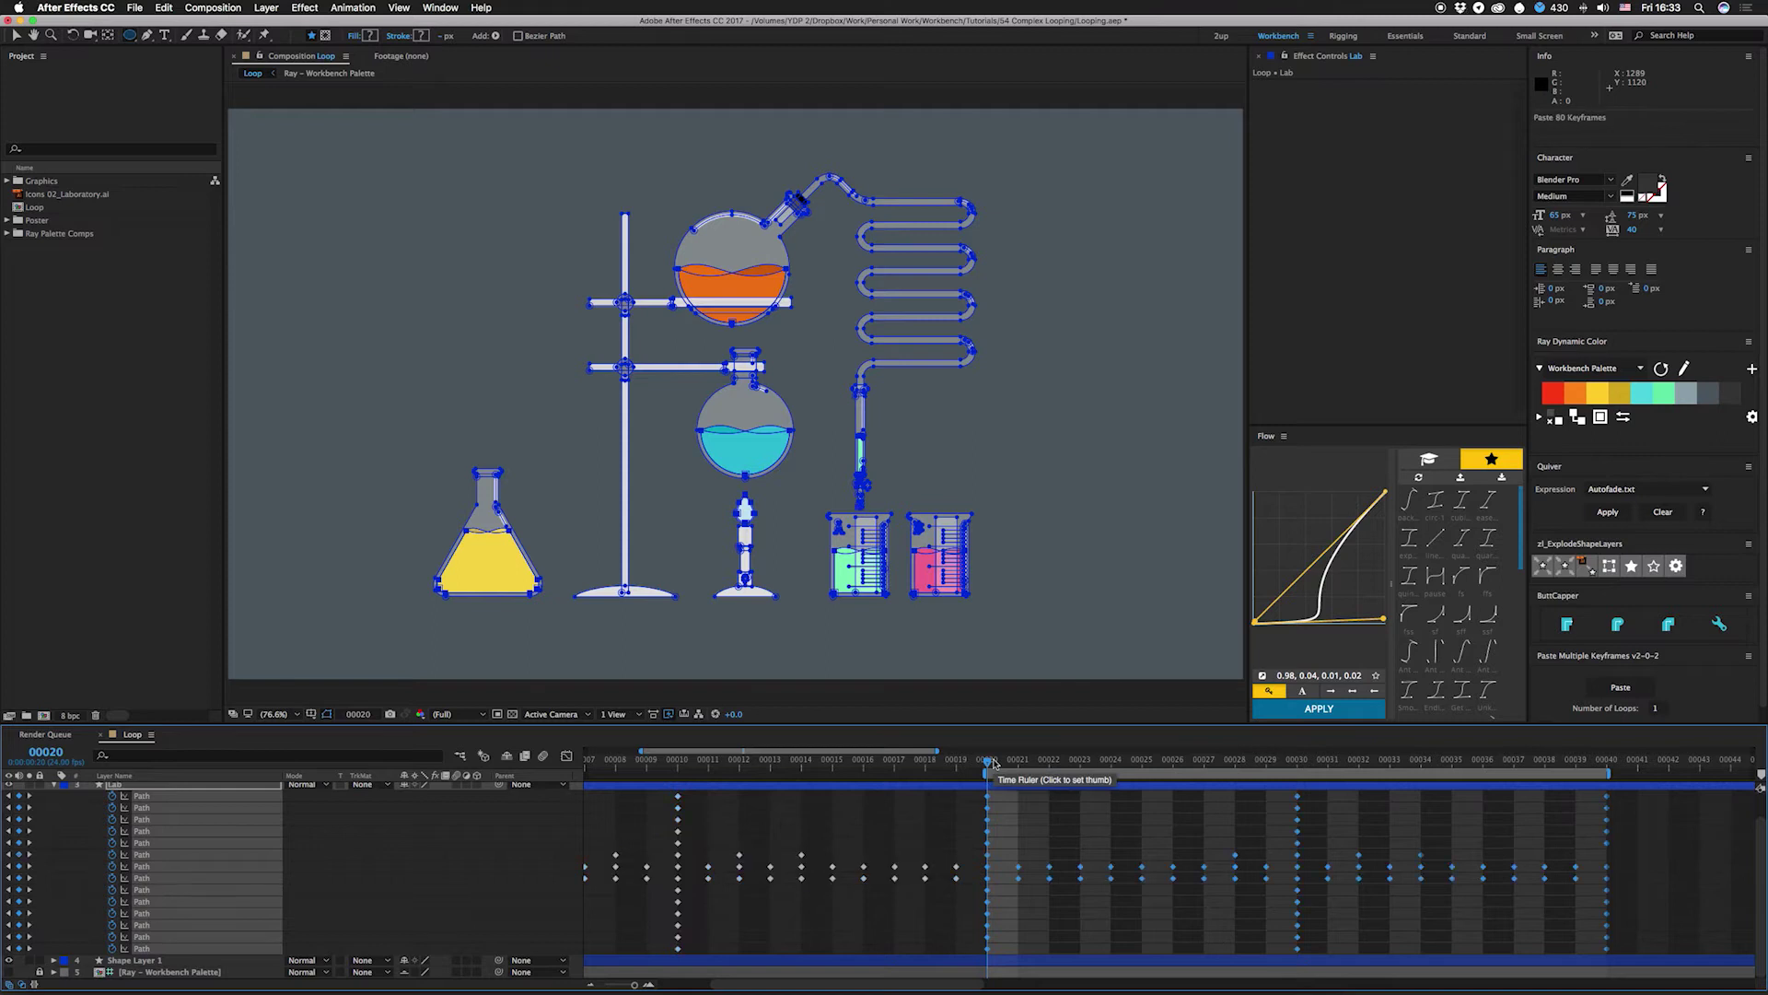
# Step: Reveal the keyframes of the Bubble and Boil layers and paste a copy of all Bubble keyframes at frame 20
pyautogui.scroll(2, 898, 805)
pyautogui.click(714, 798)
pyautogui.keyDown('shift'); pyautogui.click(704, 791); pyautogui.keyUp('shift')
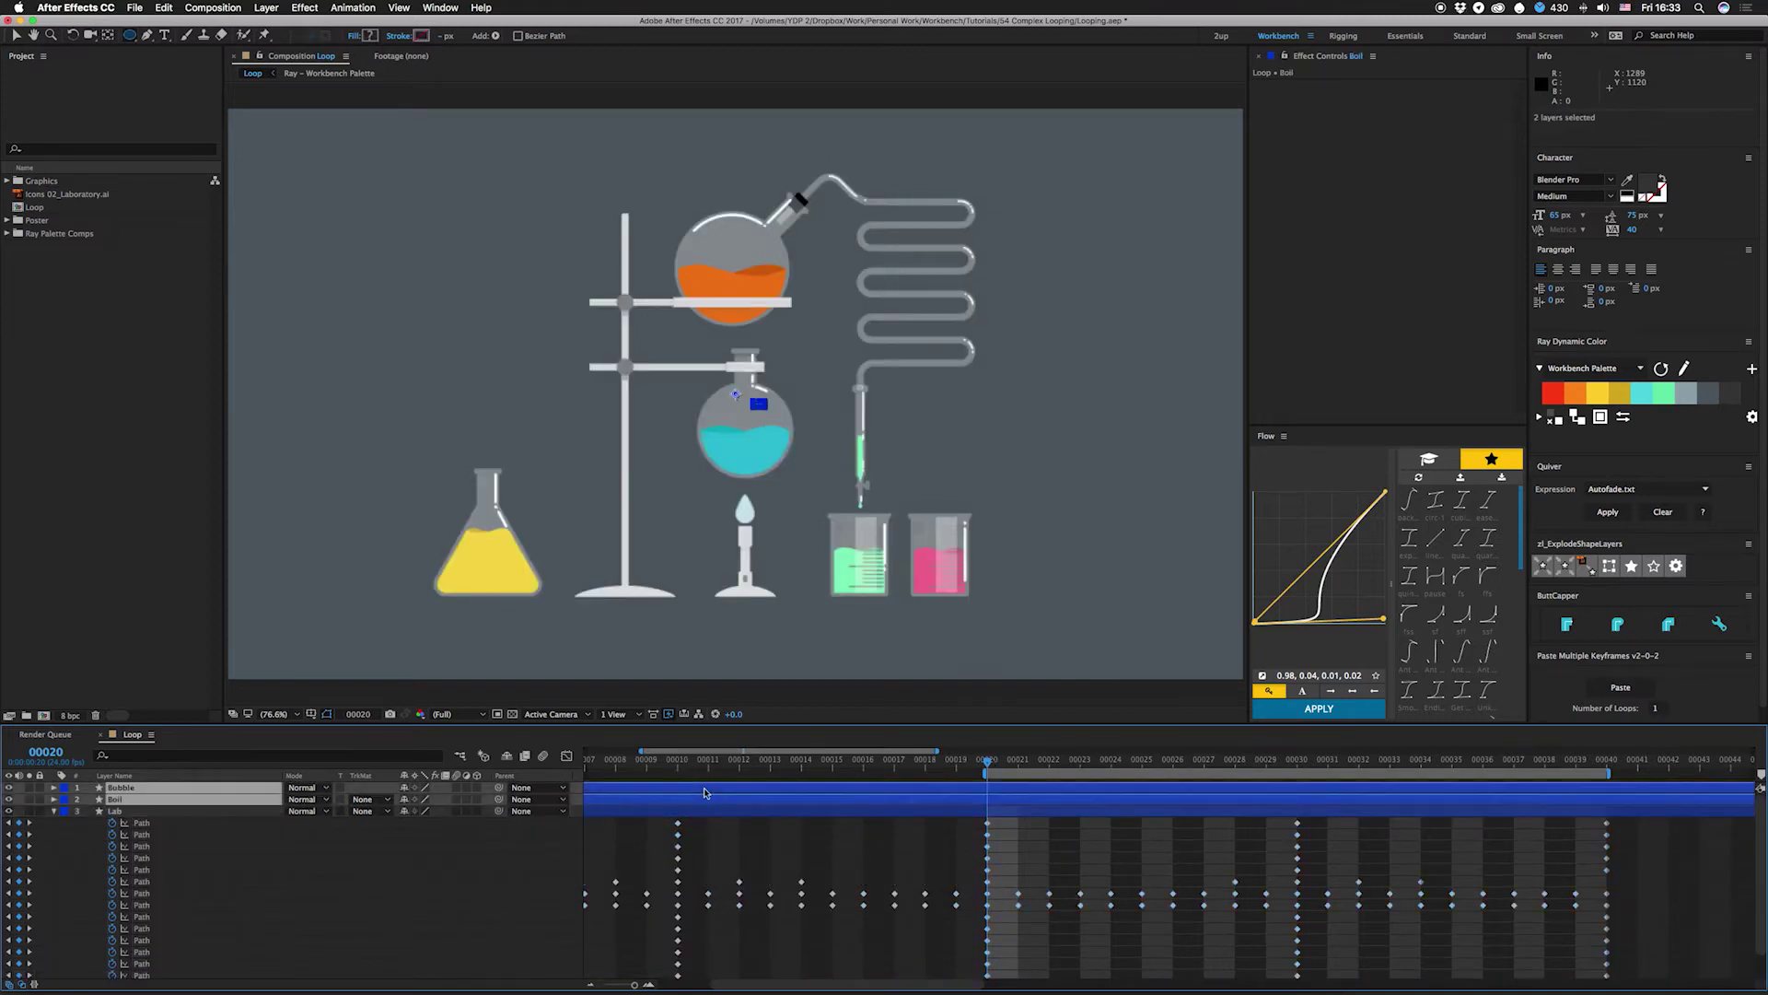
pyautogui.press('u')
pyautogui.press('-')
pyautogui.press('-')
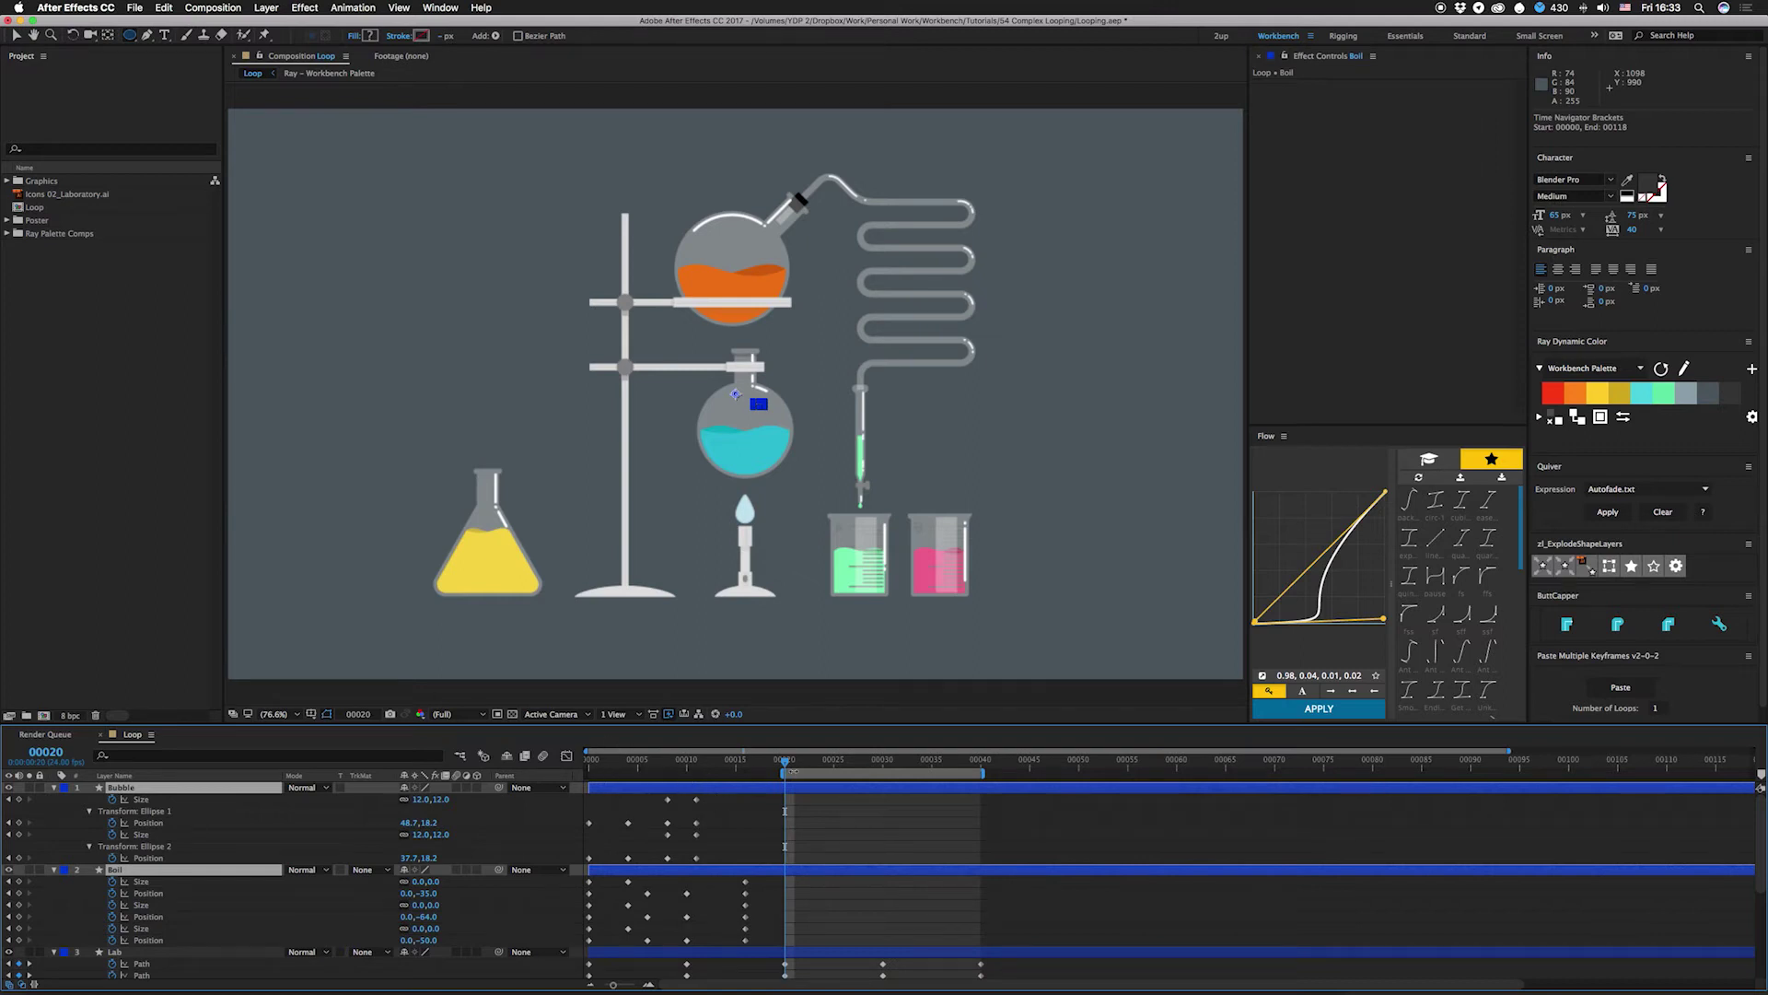
pyautogui.moveTo(715, 799); pyautogui.dragTo(572, 860)
pyautogui.hotkey('ctrl', 'c')
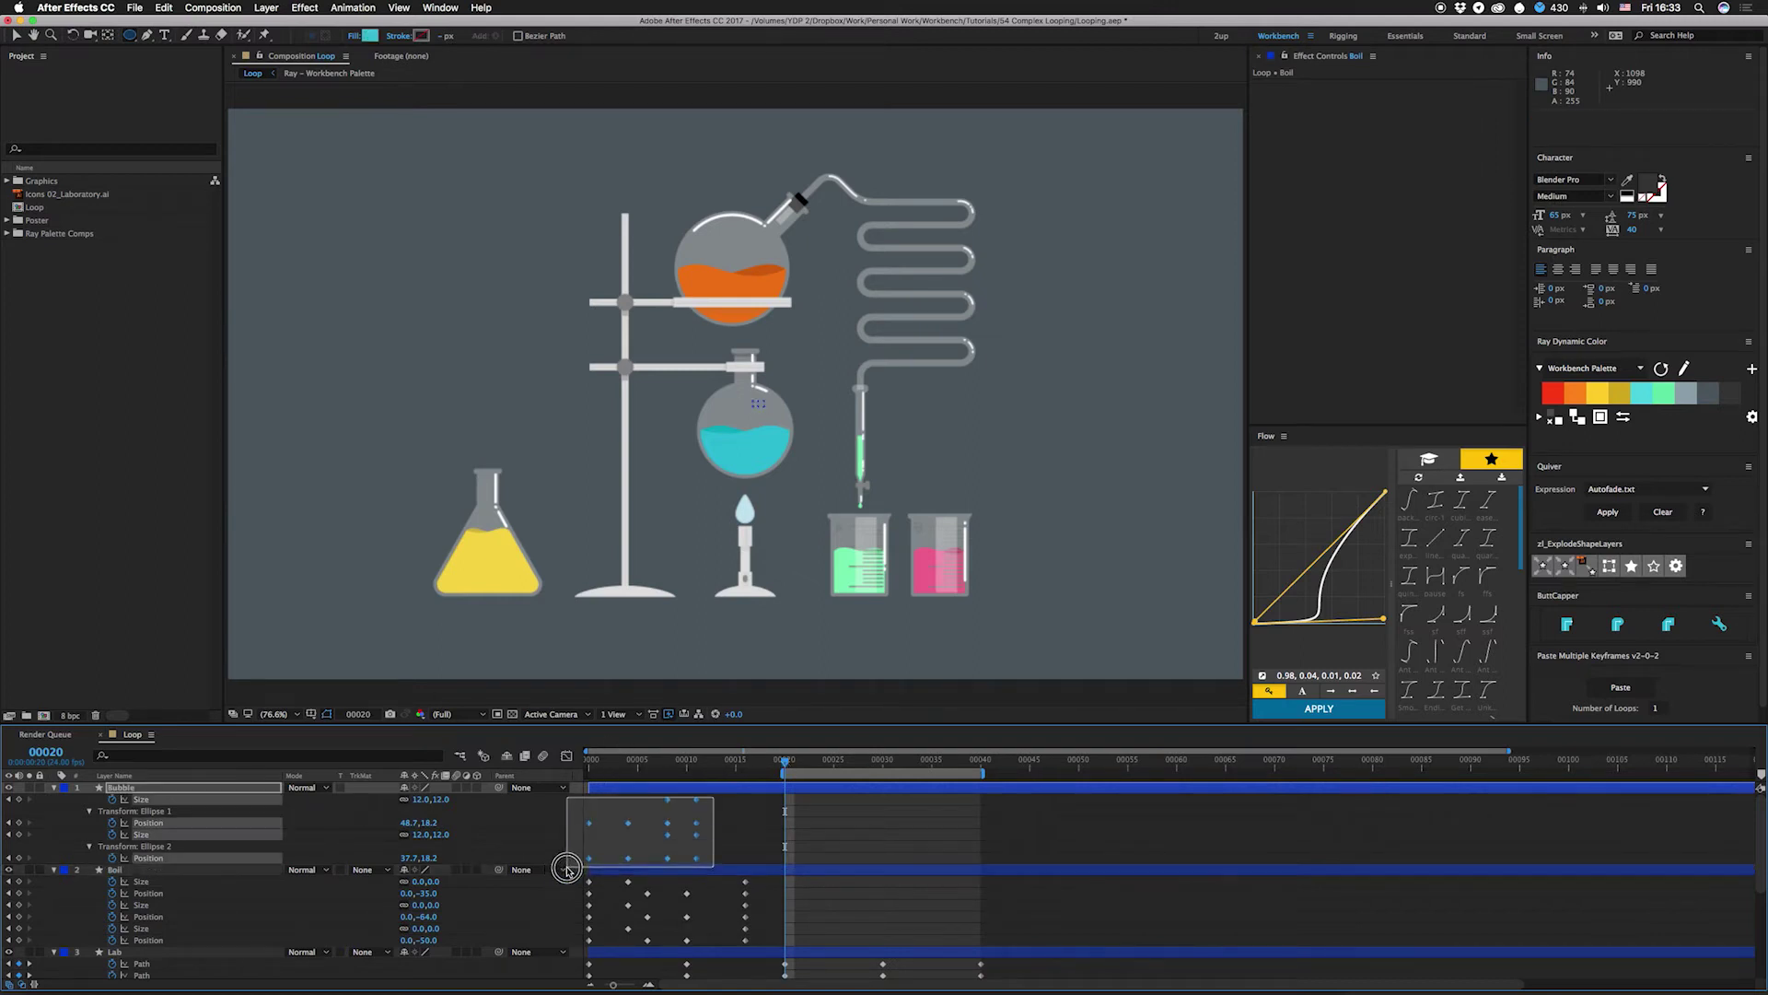
pyautogui.hotkey('ctrl', 'v')
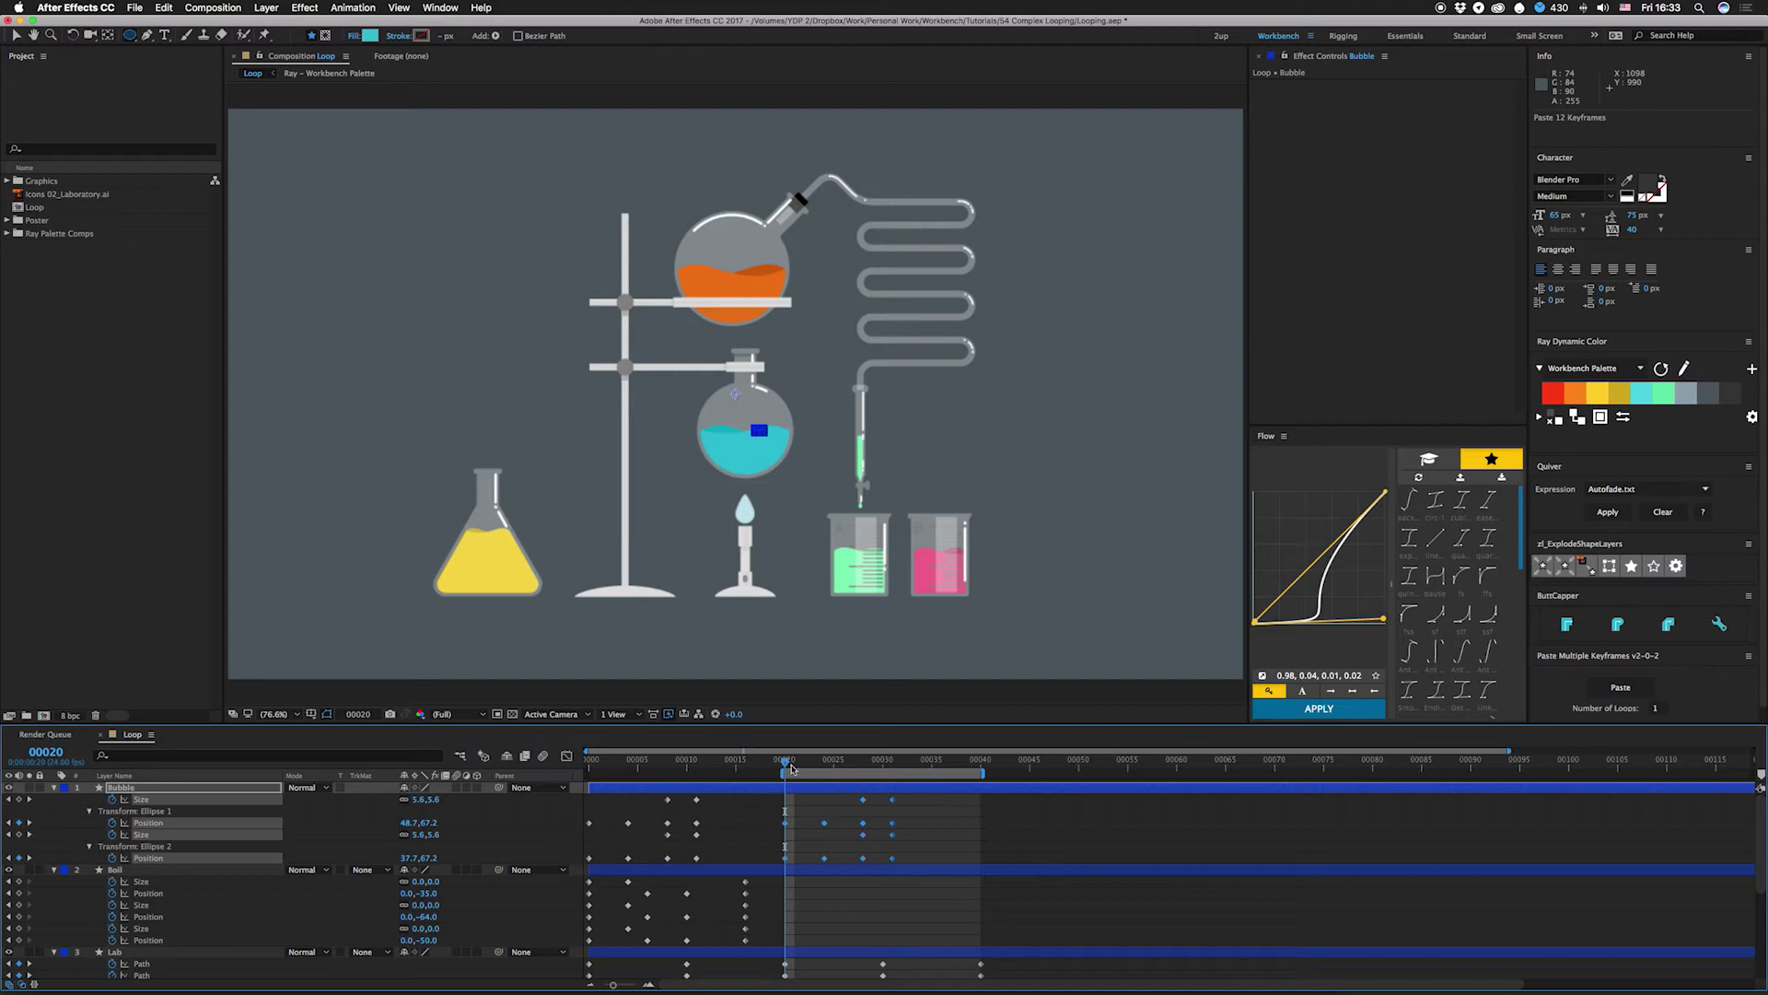
# Step: Preview the extended animation and set the work area start back to frame 20
pyautogui.press('space')
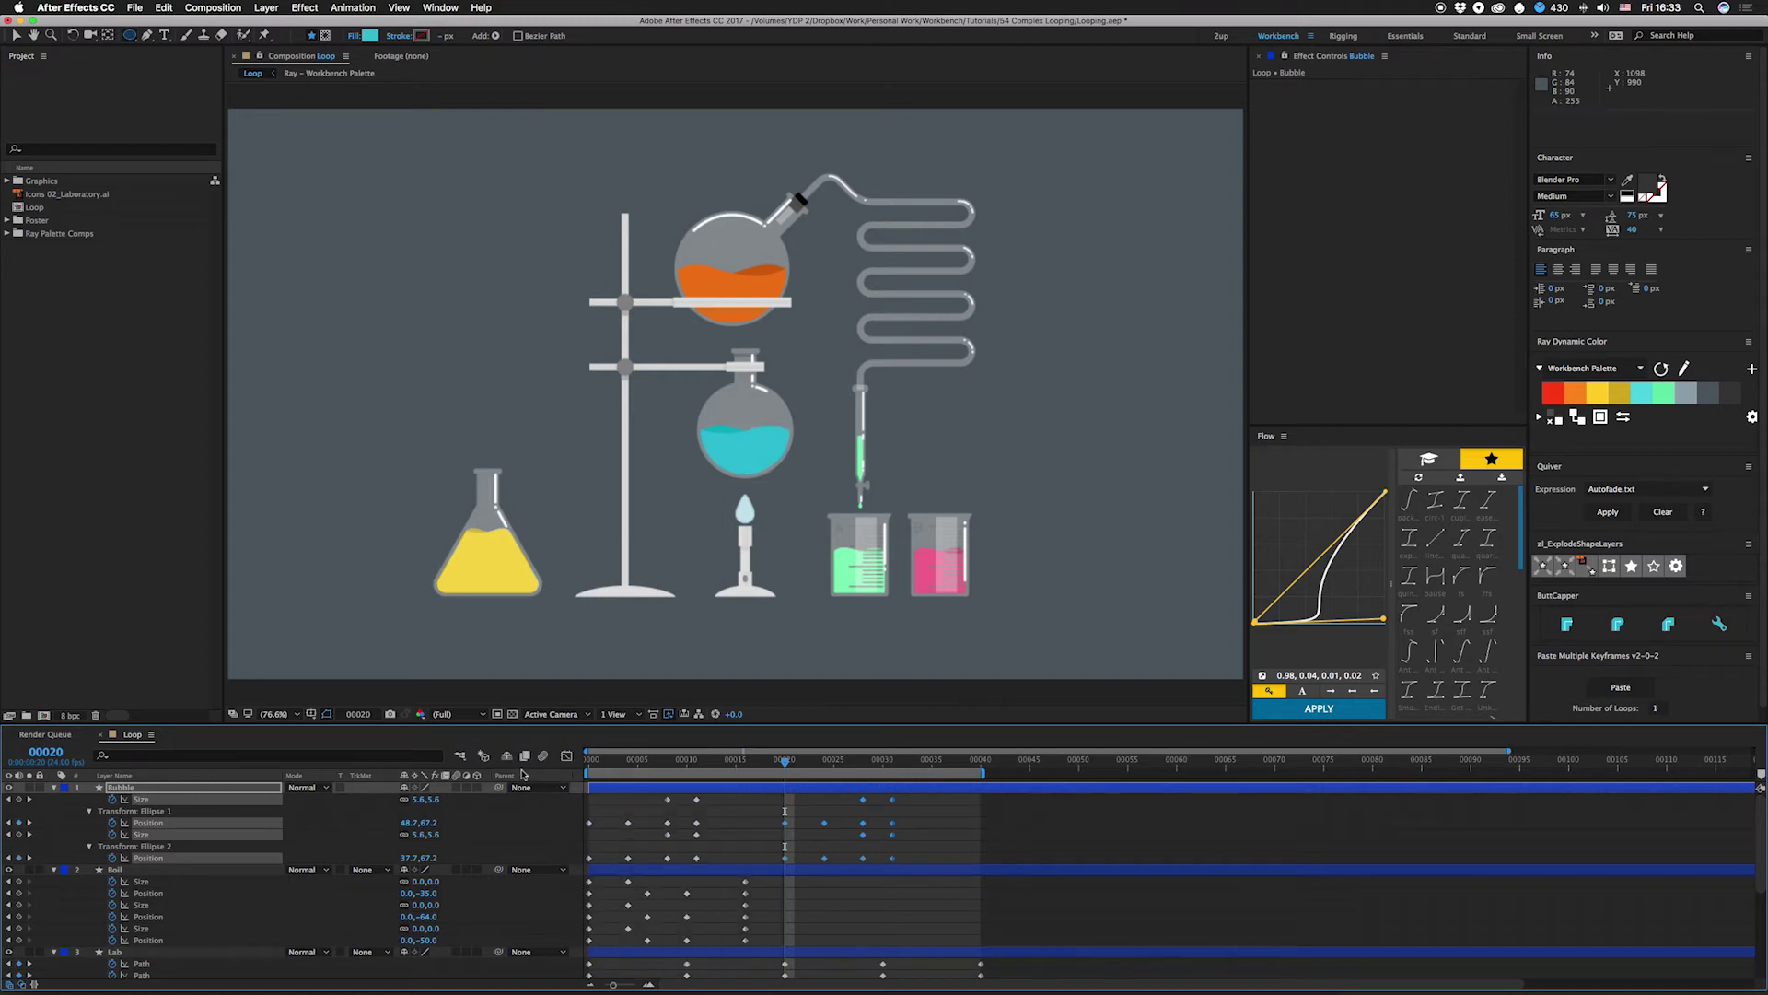
pyautogui.press('space')
pyautogui.press('b')
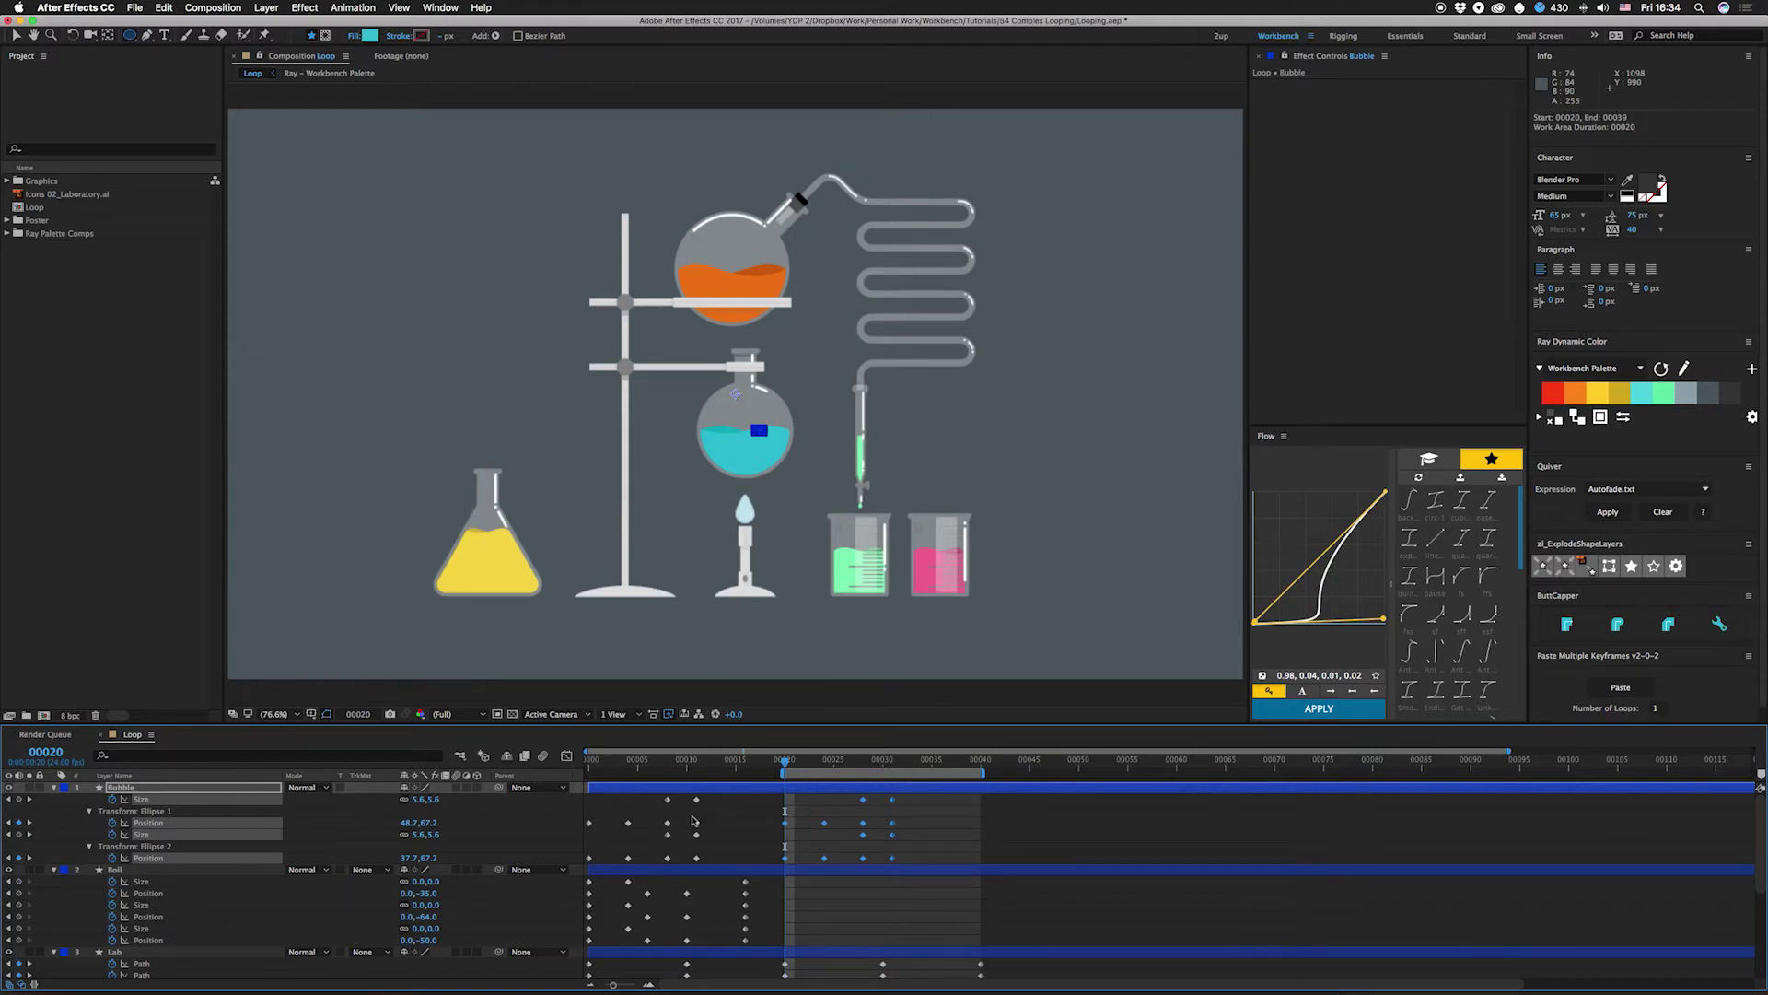
# Step: Stagger the Bubble keyframes in time, duplicate the Boil layer's keyframes from frame 20, and offset each Boil ellipse's Size and Position keyframes
pyautogui.moveTo(916, 800); pyautogui.dragTo(624, 958)
pyautogui.press('super+c')
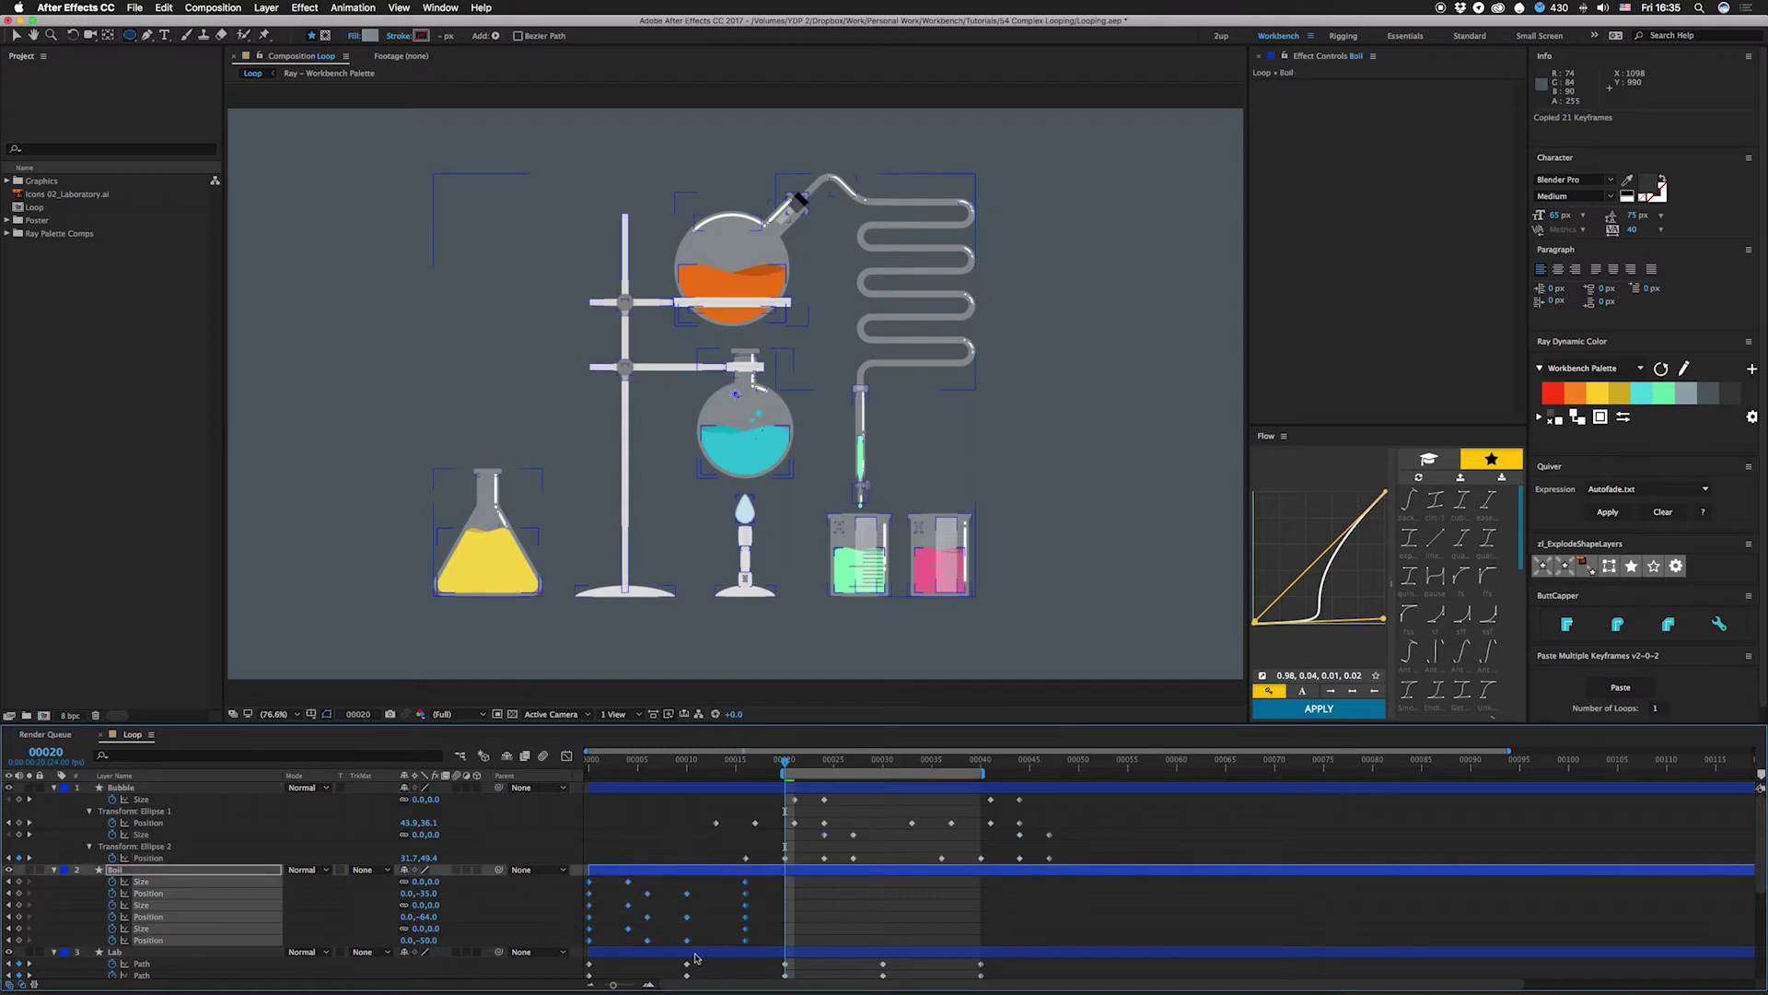
pyautogui.moveTo(959, 876); pyautogui.dragTo(704, 919)
pyautogui.moveTo(958, 923); pyautogui.dragTo(693, 932)
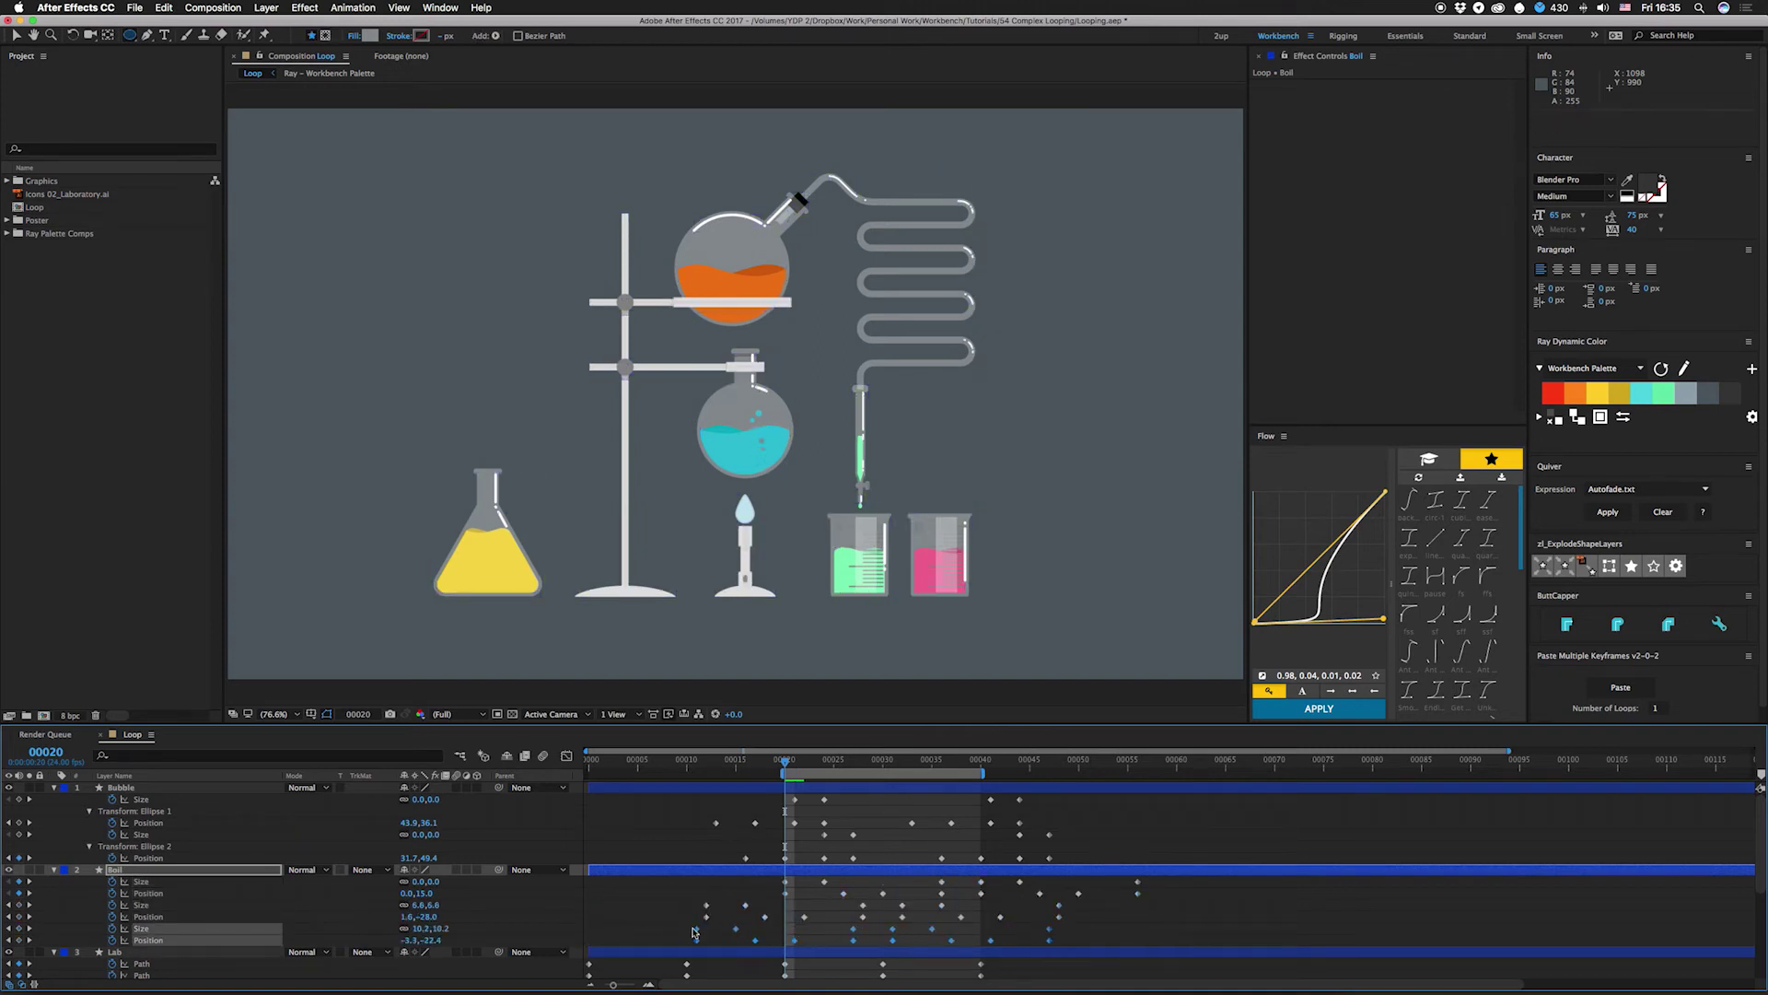
pyautogui.press('space')
# Step: Turn the first Bubble ellipse's Position keyframes at frames 24 and 44 into hold keyframes
pyautogui.click(803, 816)
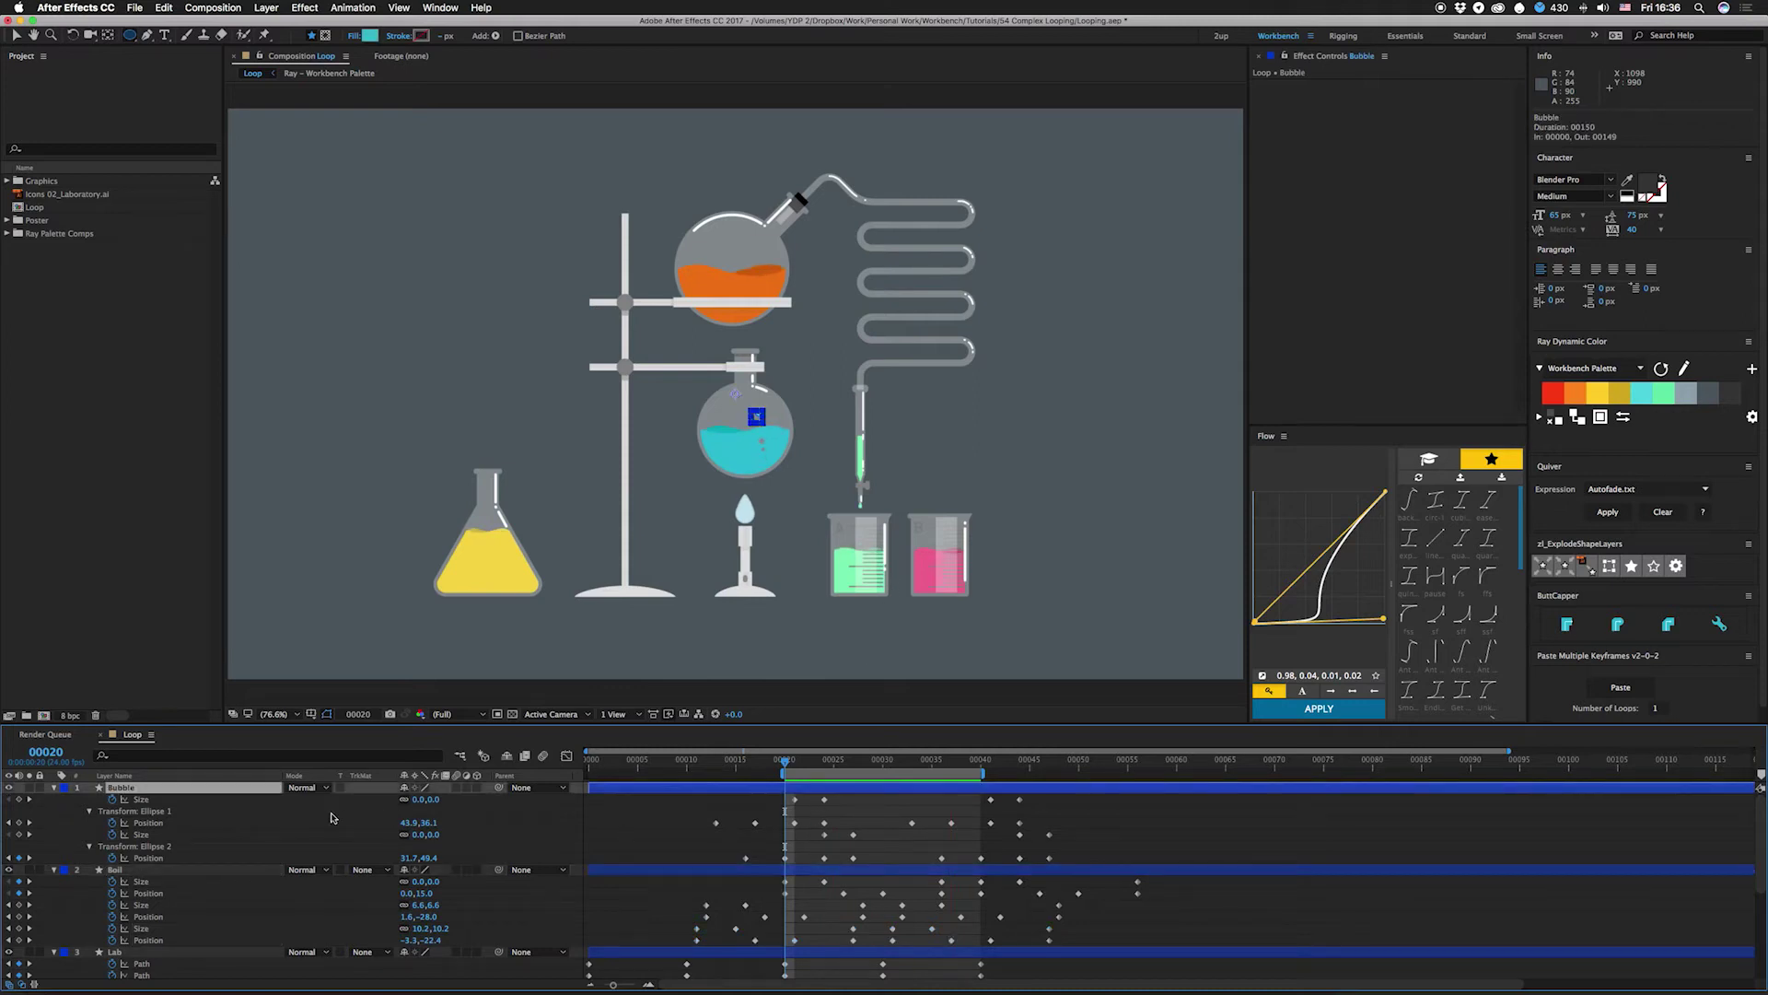
pyautogui.click(149, 823)
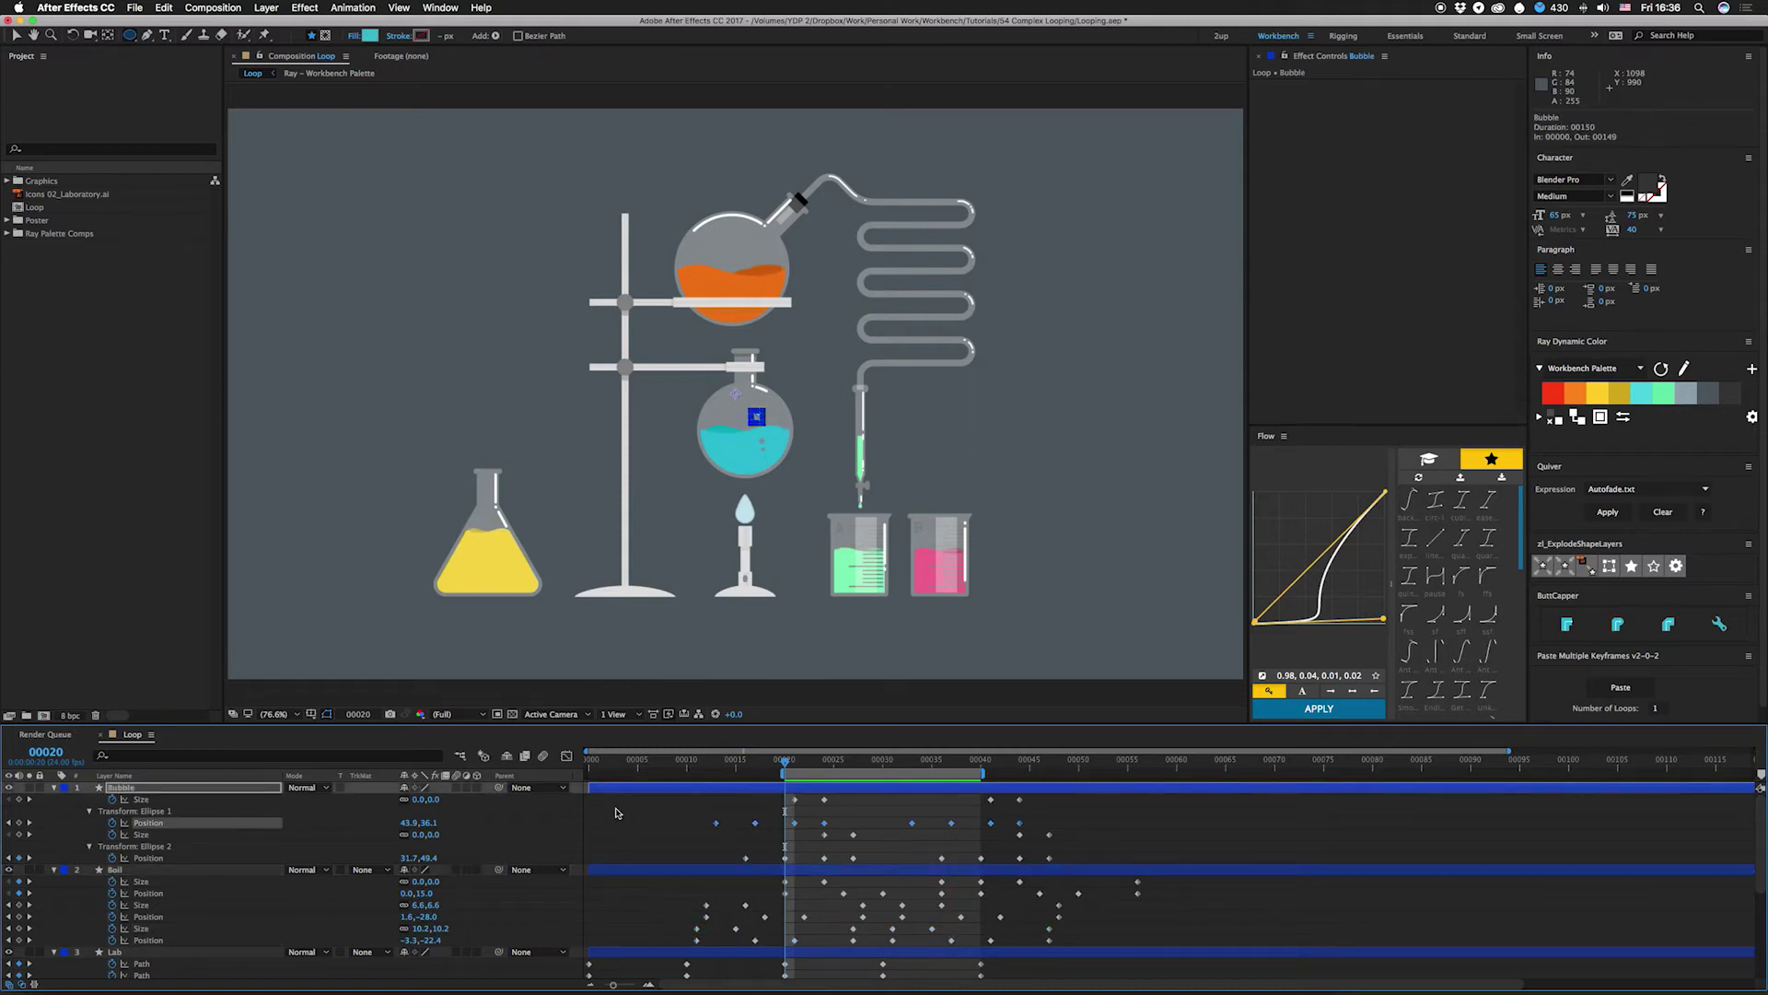
pyautogui.rightClick(824, 824)
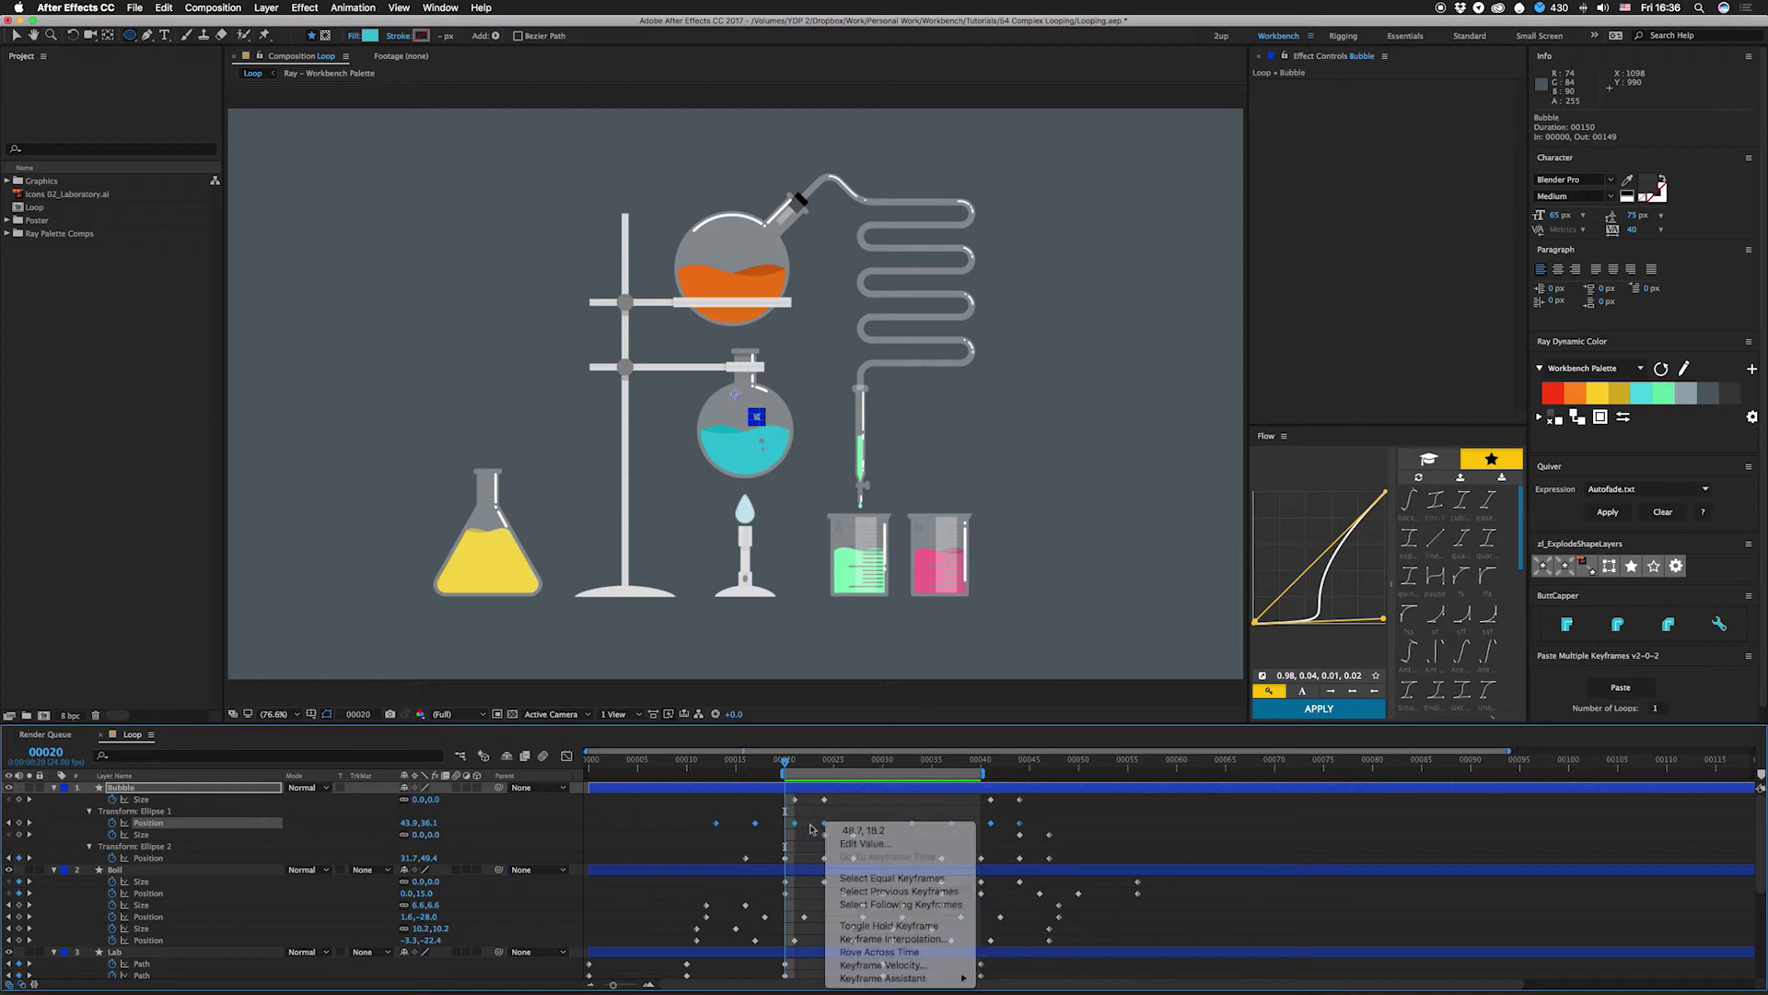
pyautogui.click(821, 832)
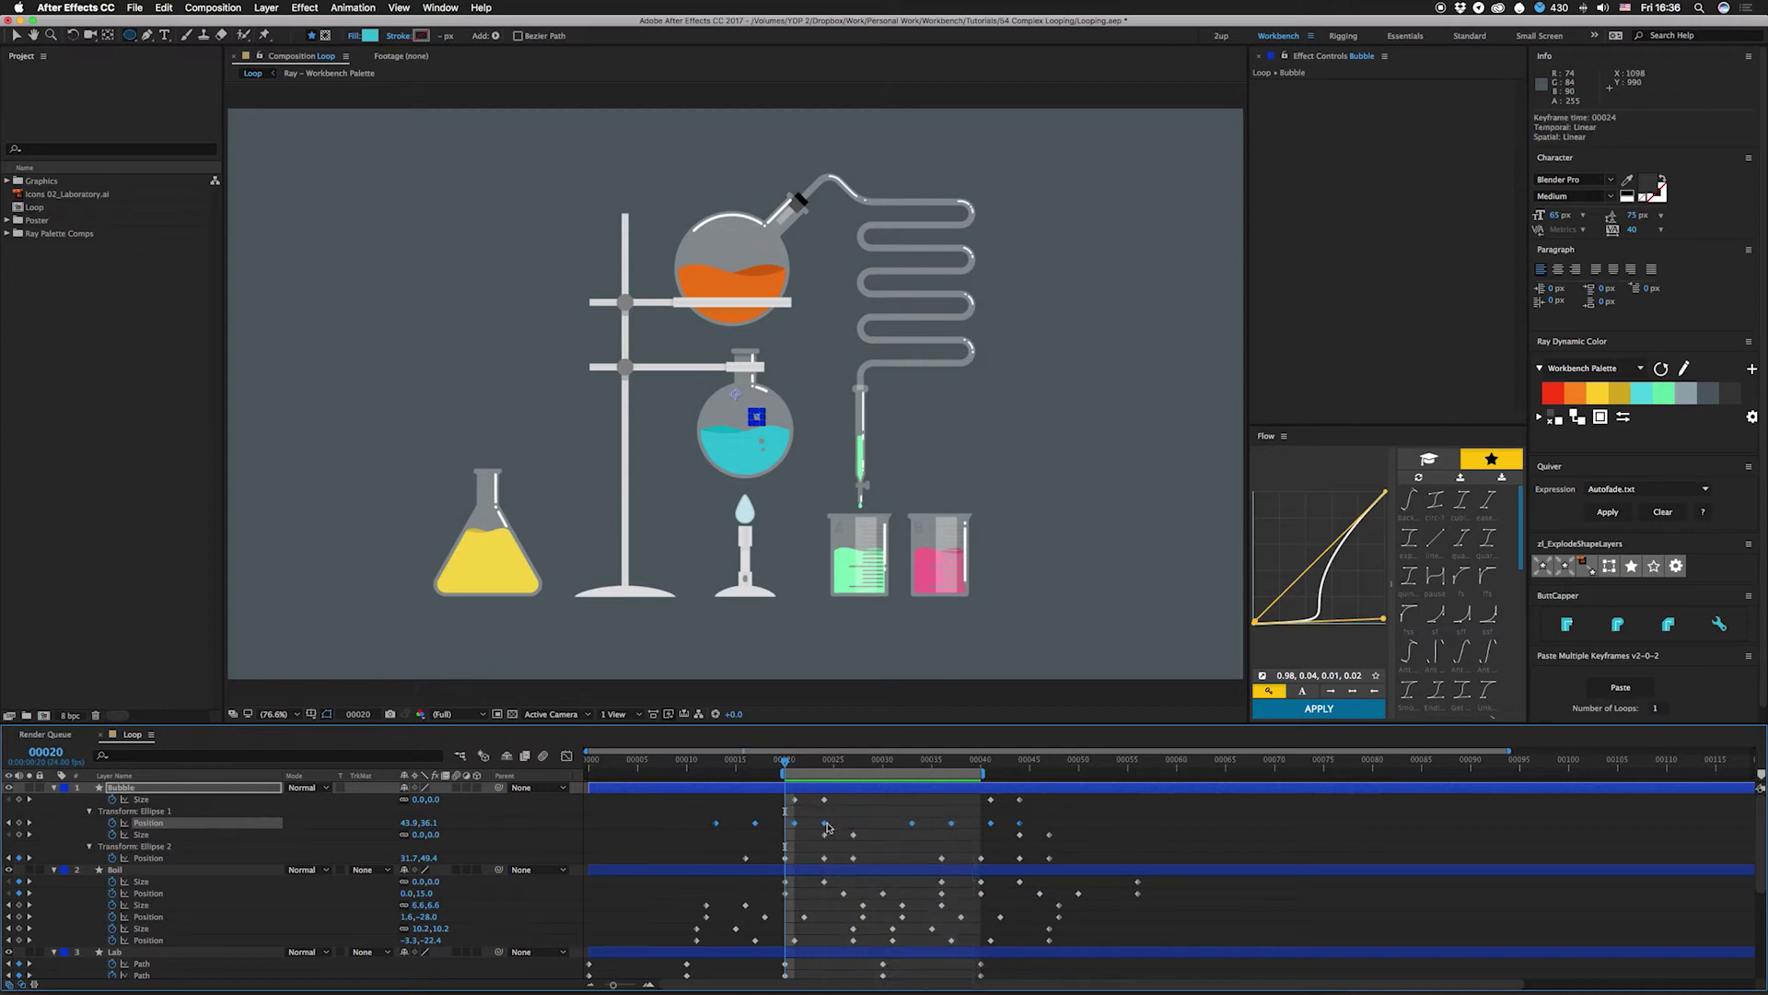
pyautogui.click(825, 824)
pyautogui.rightClick(825, 824)
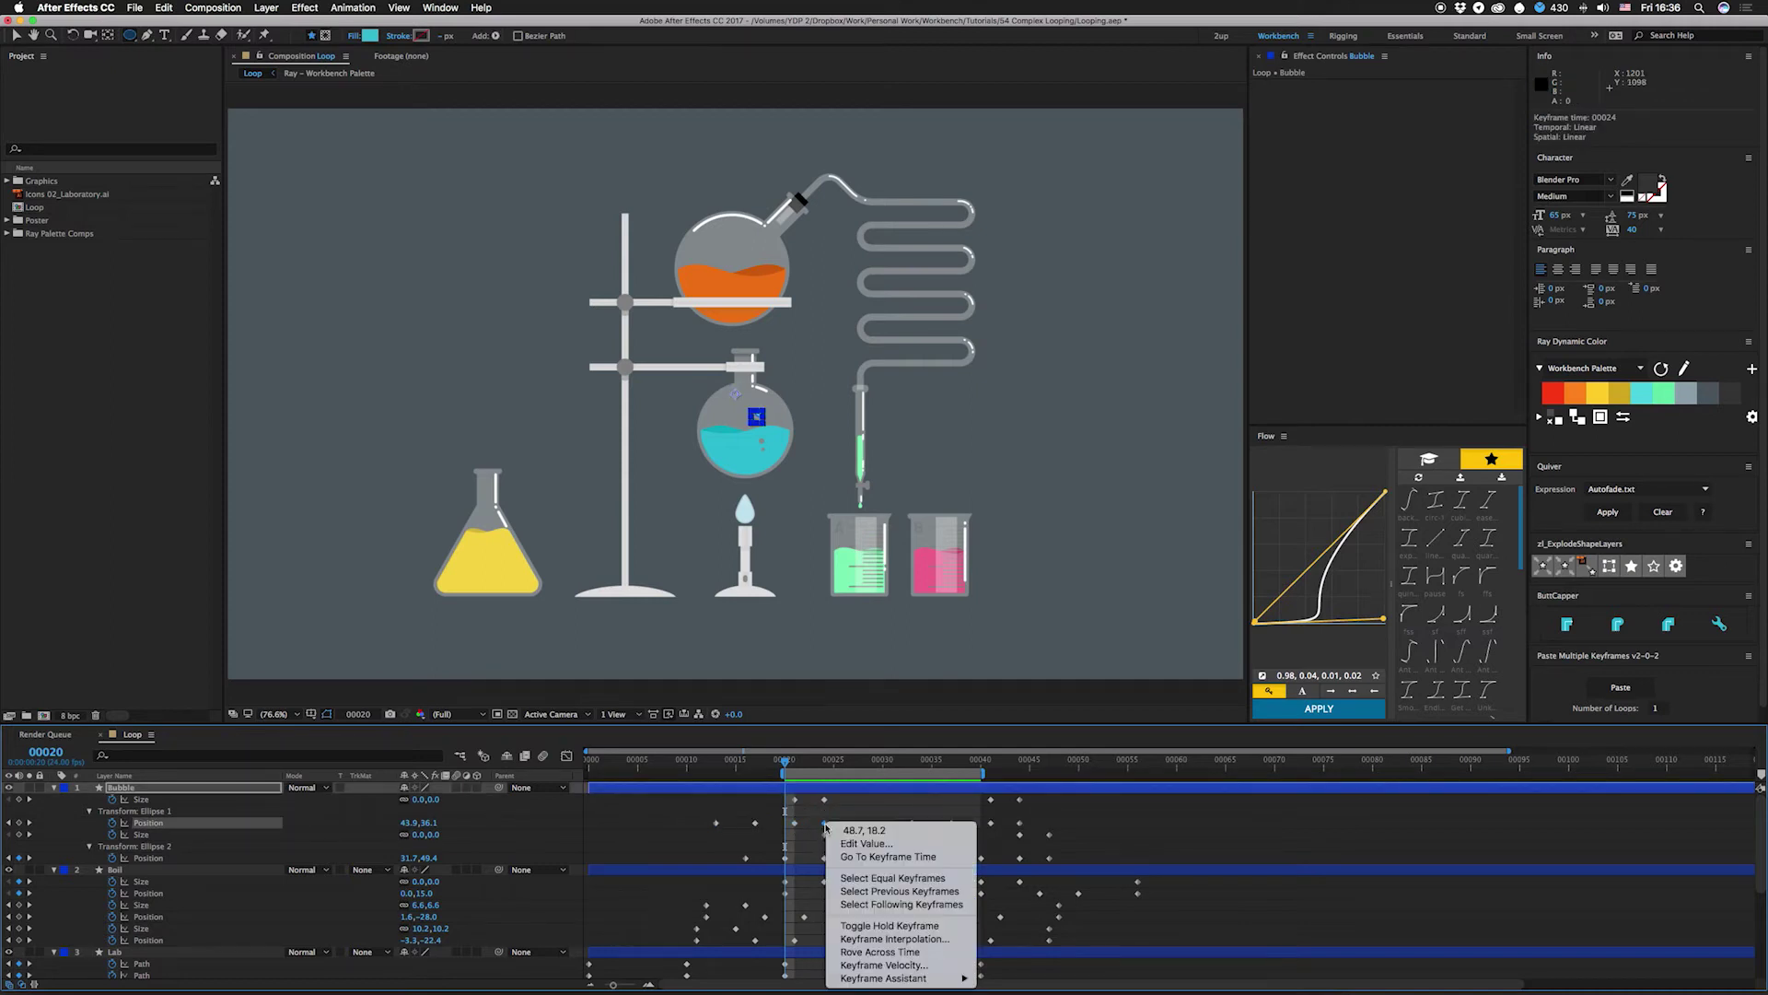
pyautogui.click(877, 926)
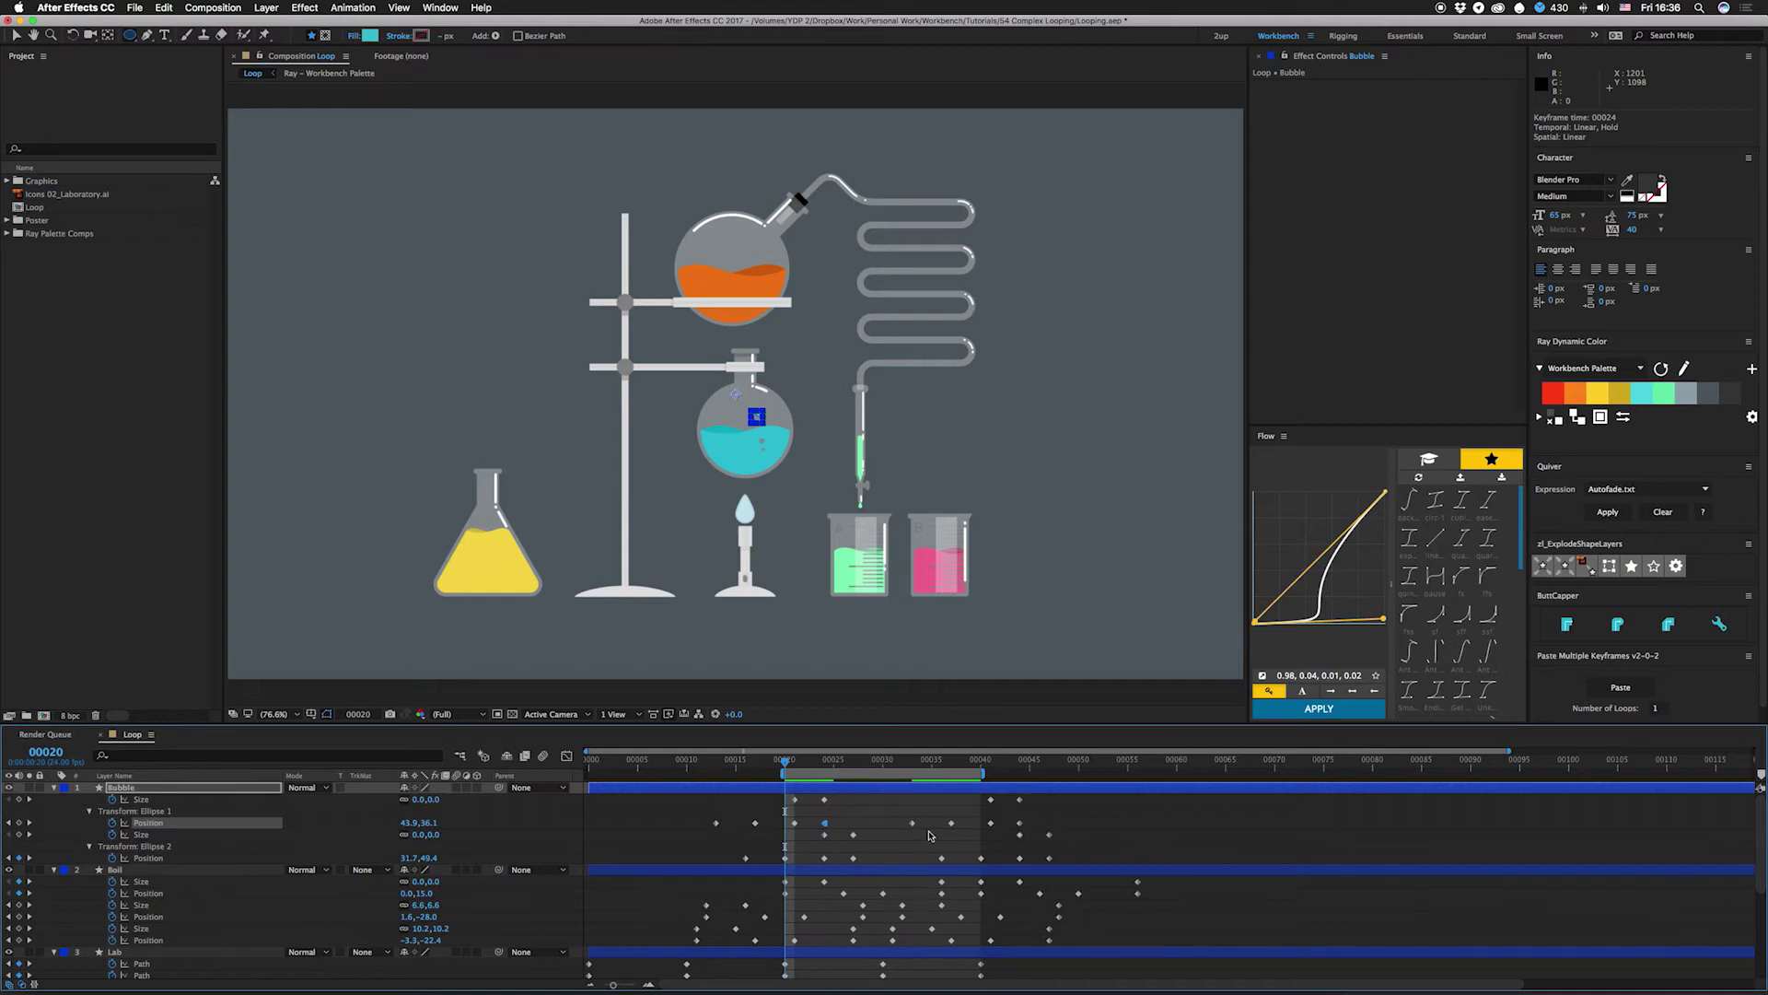
pyautogui.rightClick(1018, 825)
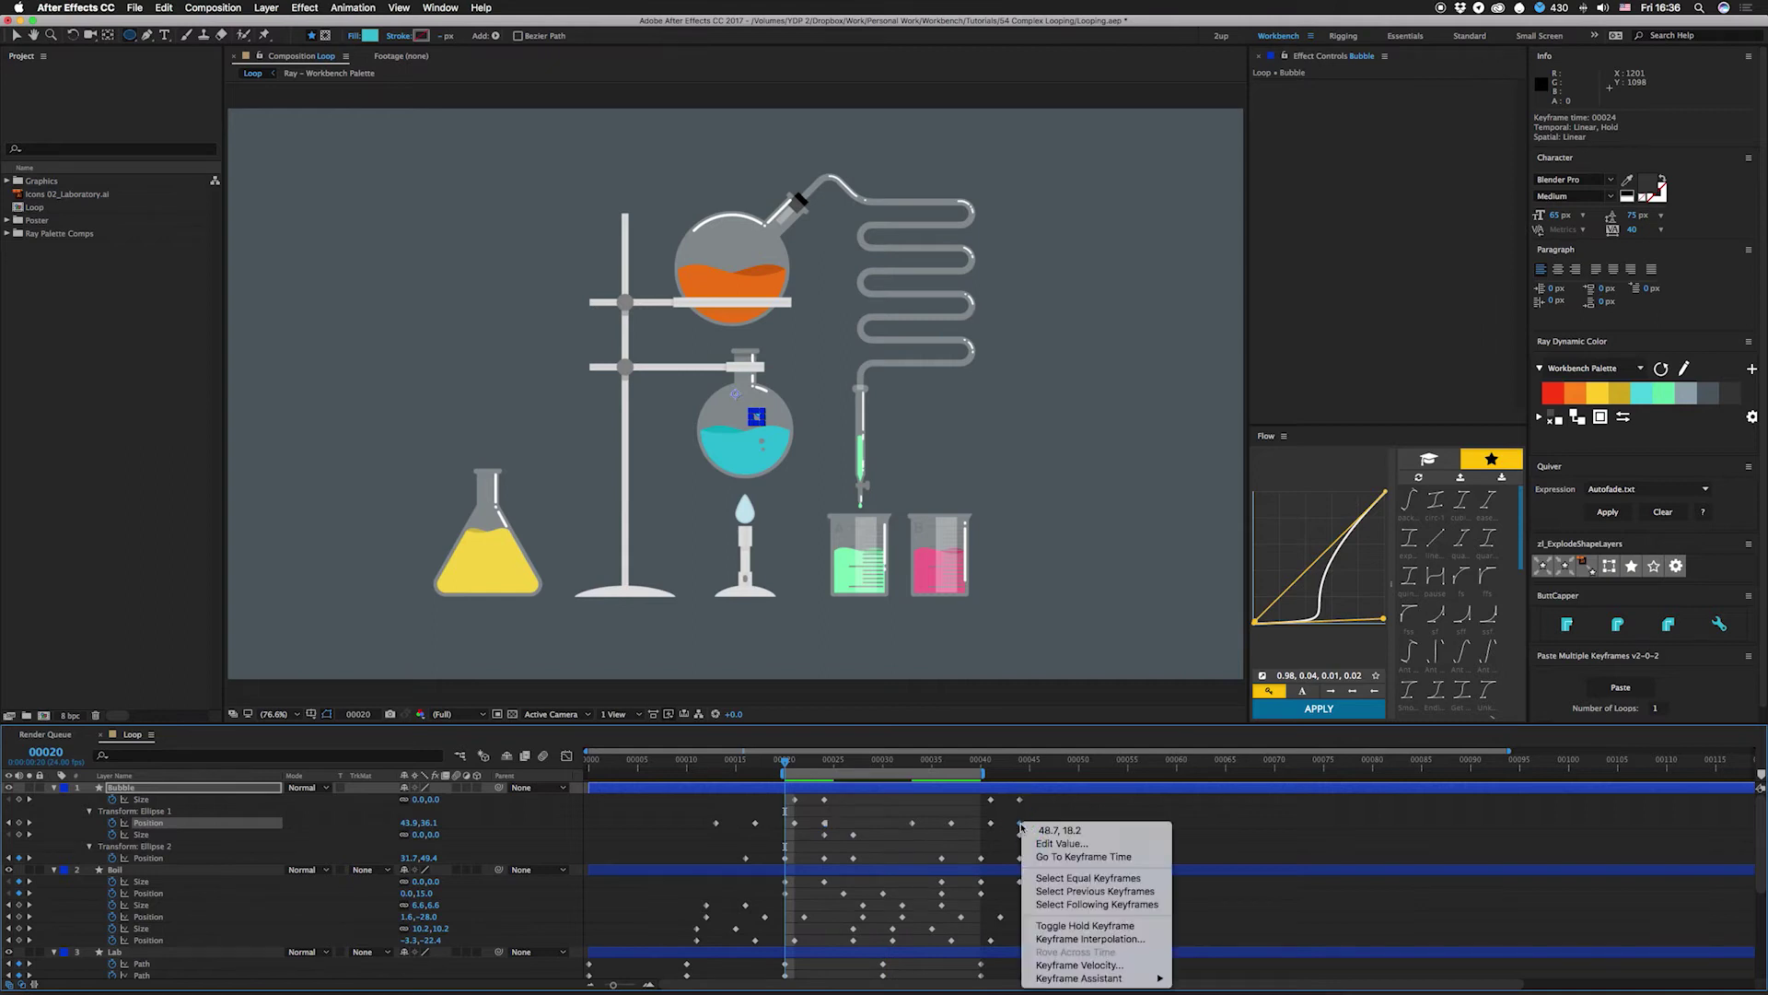
pyautogui.click(1068, 925)
# Step: Turn the first Bubble ellipse's Size keyframes at frames 24 and 44 into hold keyframes
pyautogui.moveTo(787, 760); pyautogui.dragTo(814, 764)
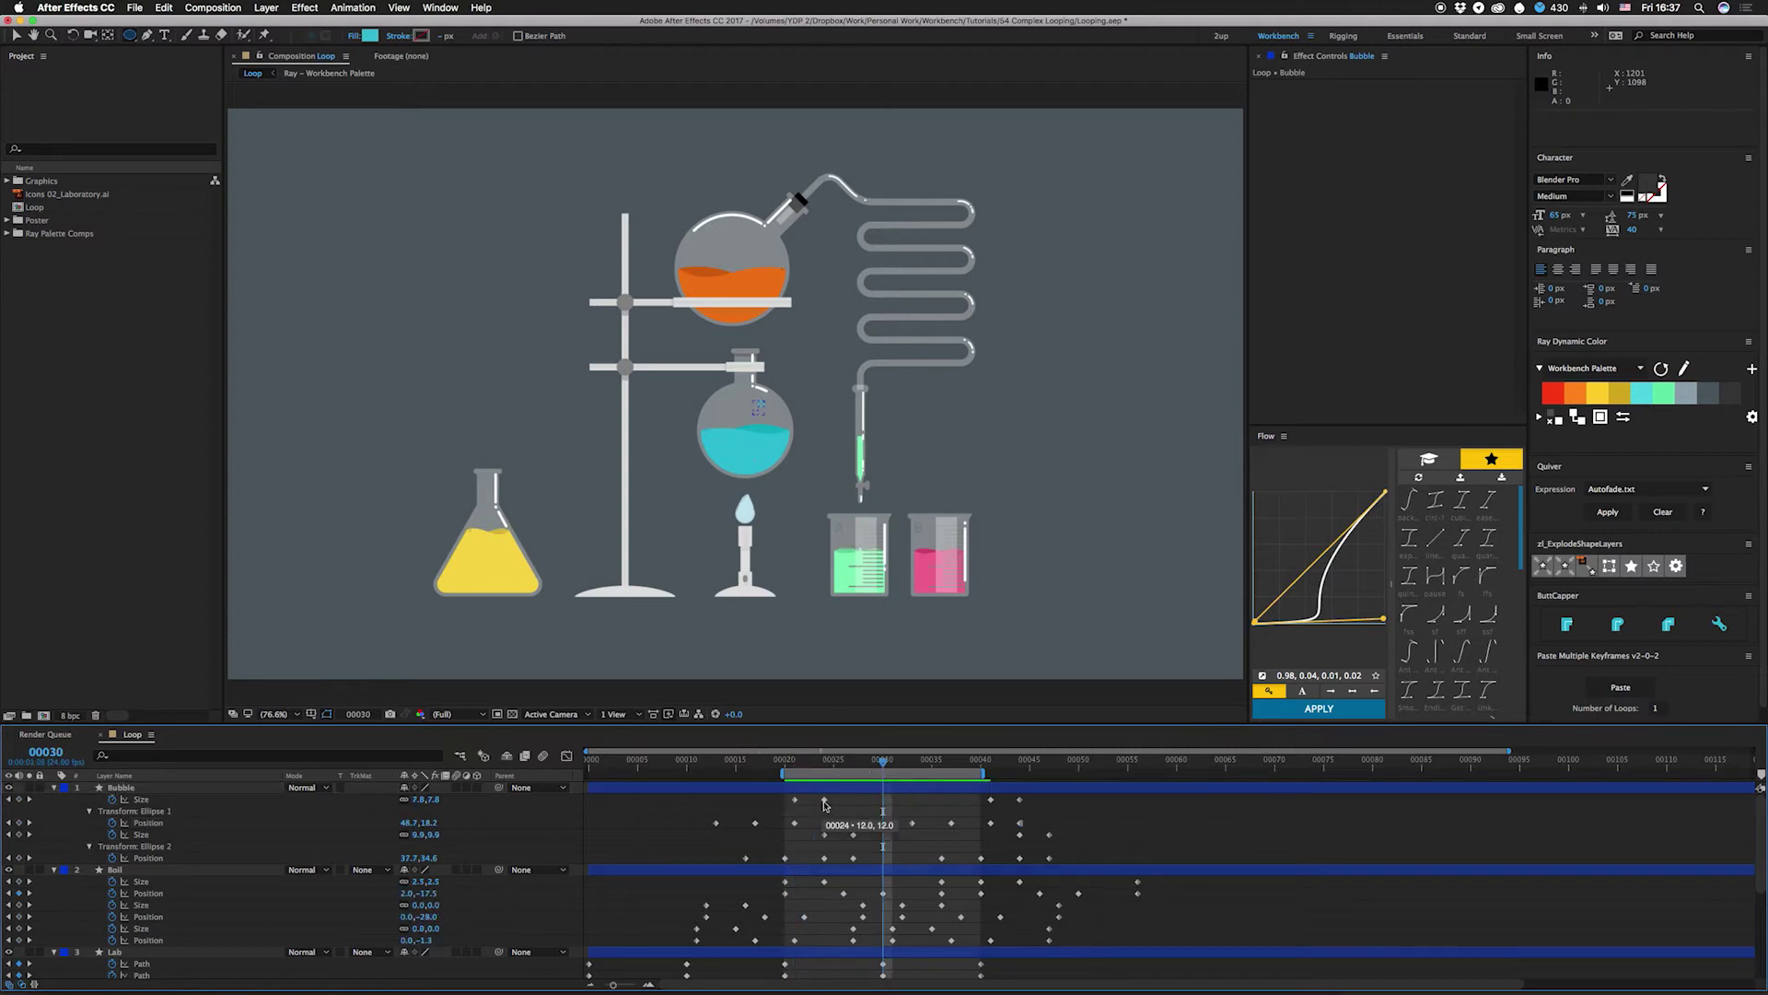
pyautogui.rightClick(824, 799)
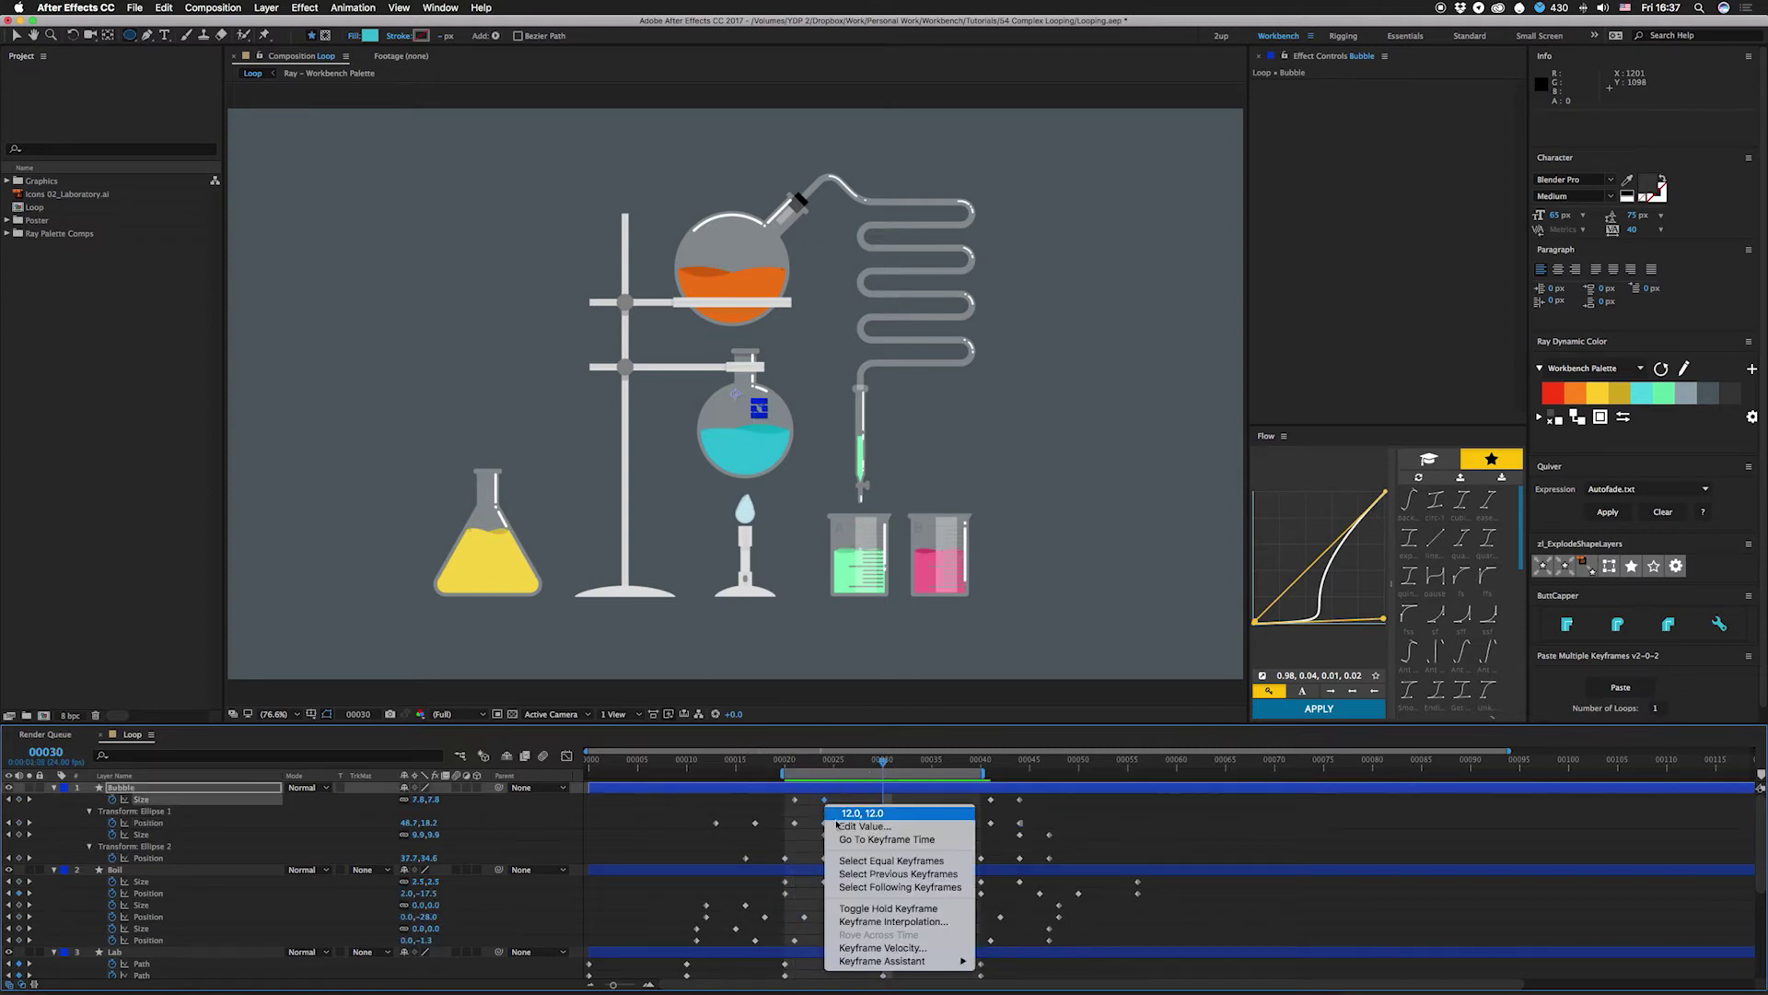
pyautogui.rightClick(1019, 799)
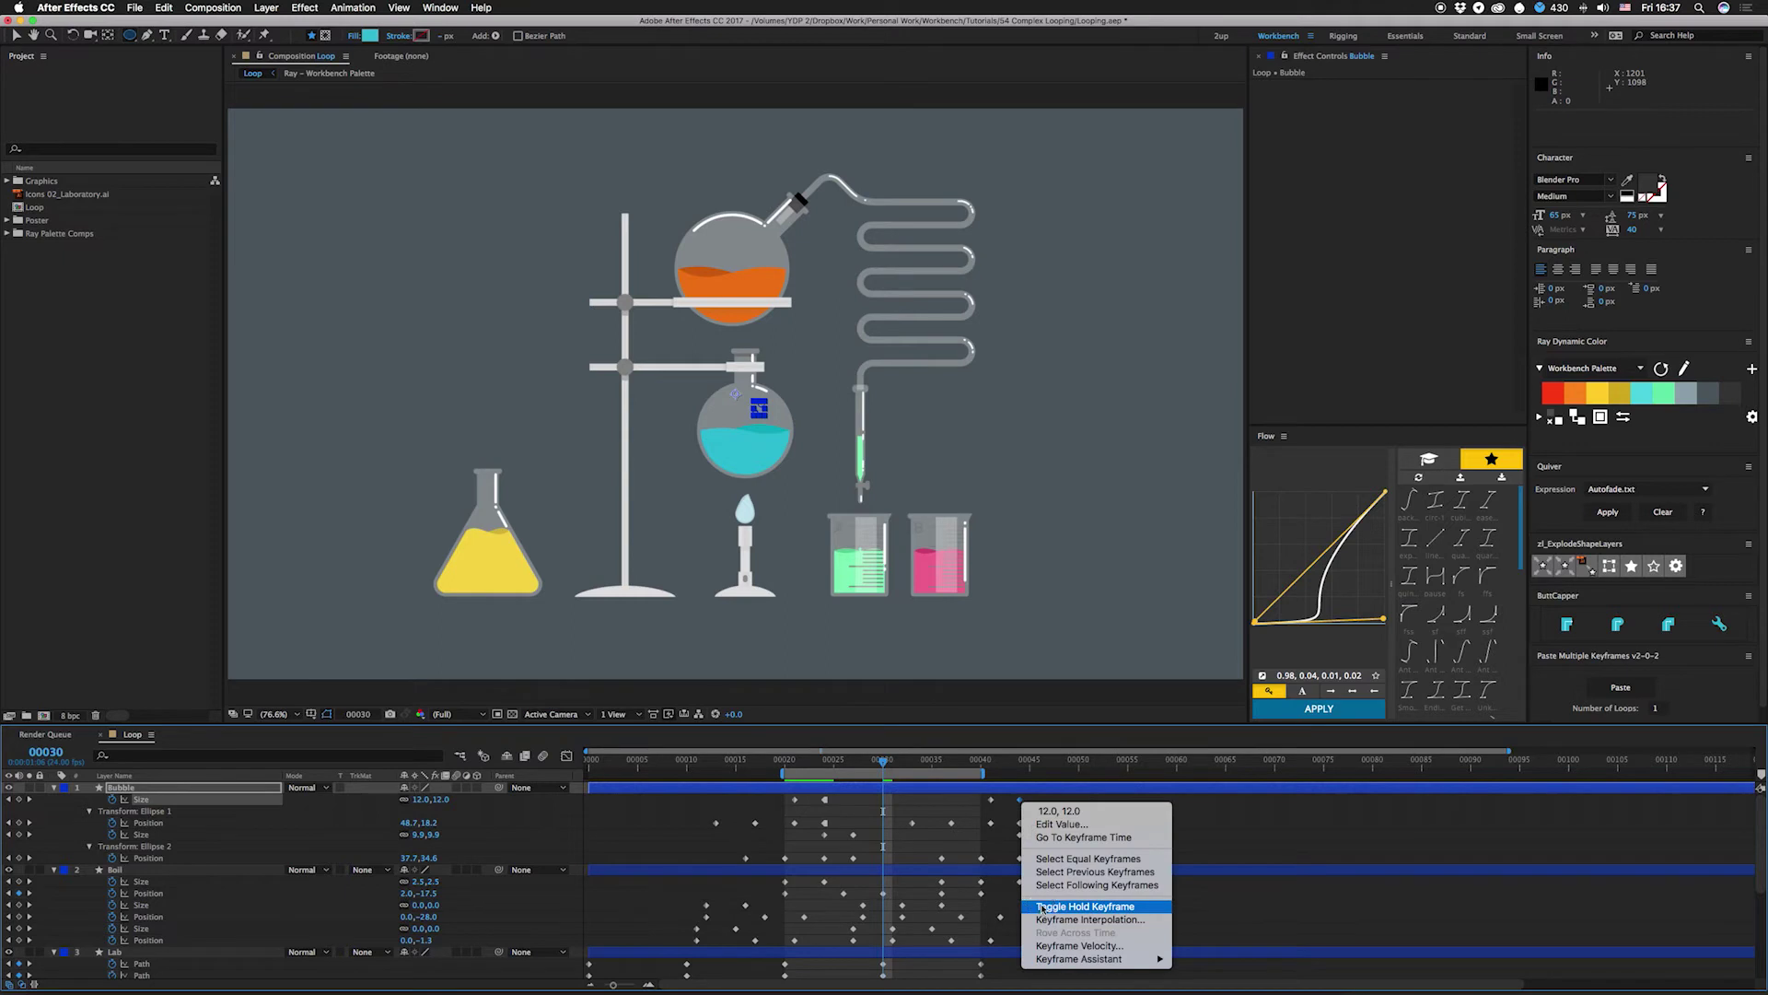
pyautogui.click(1042, 907)
# Step: Turn the second Bubble ellipse's Size and Position keyframes at frames 27 and 47 into hold keyframes and preview the loop
pyautogui.moveTo(769, 766); pyautogui.dragTo(834, 866)
pyautogui.rightClick(853, 834)
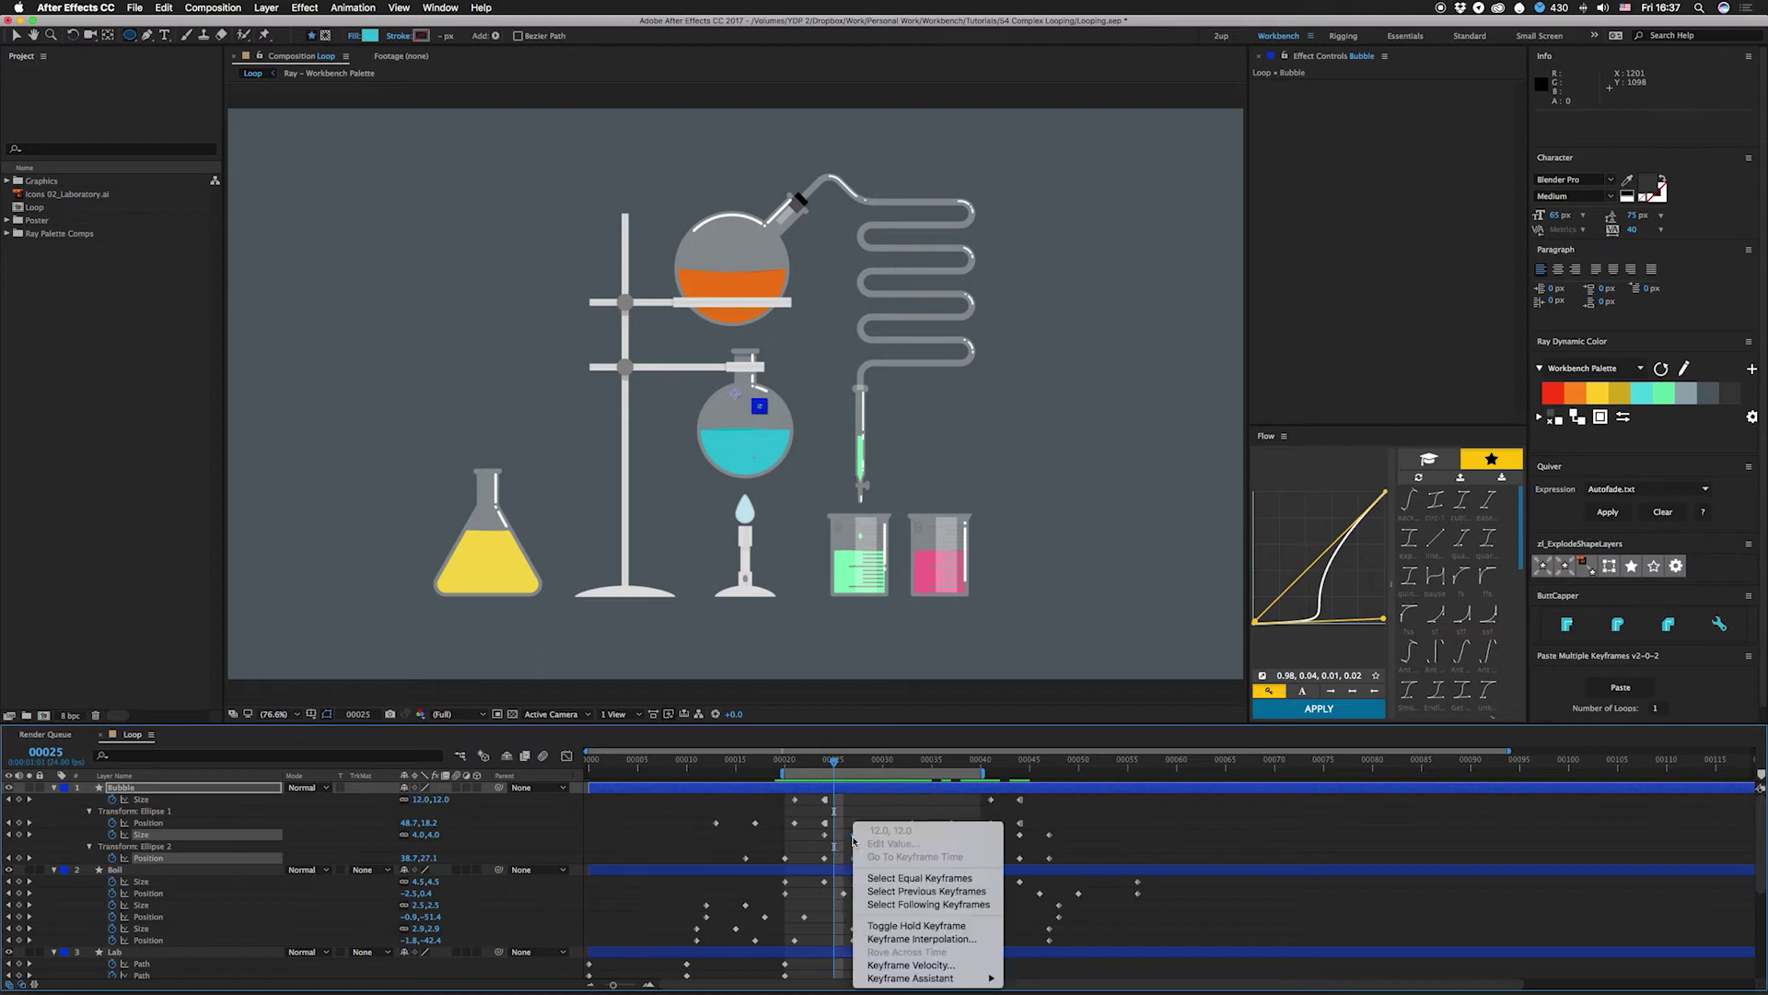
pyautogui.click(892, 926)
pyautogui.moveTo(1068, 823); pyautogui.dragTo(1029, 872)
pyautogui.rightClick(1049, 844)
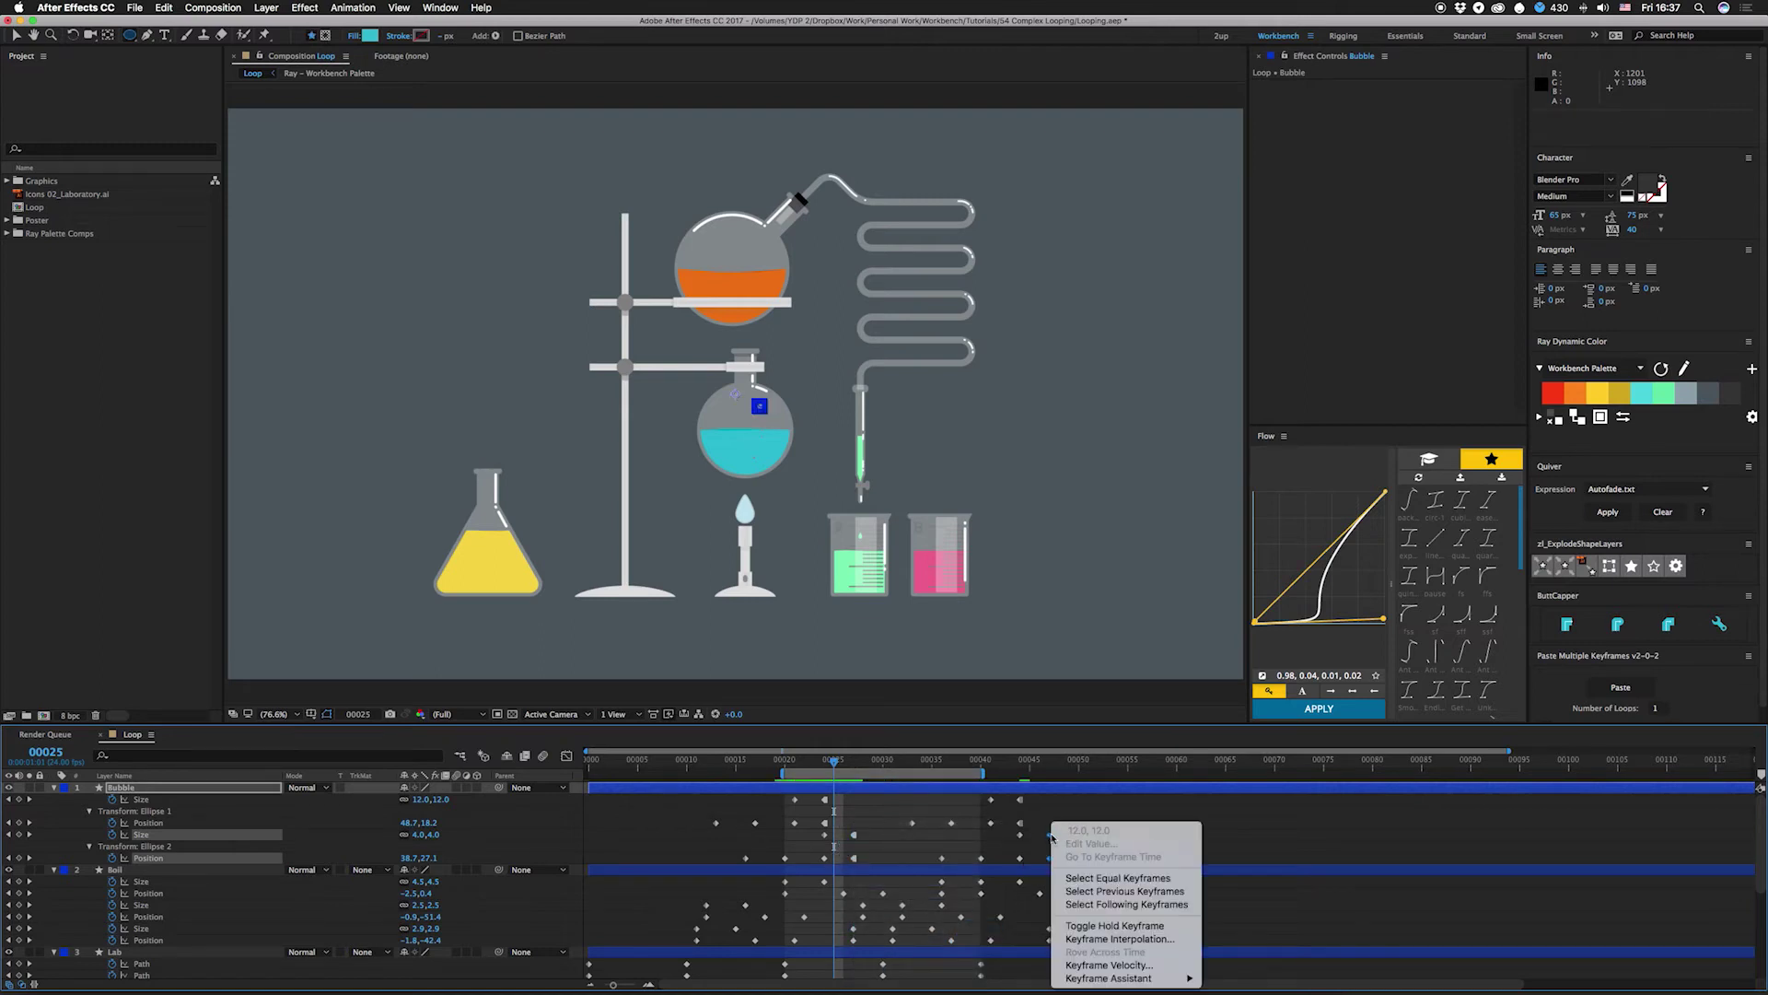
pyautogui.click(1105, 925)
pyautogui.press('space')
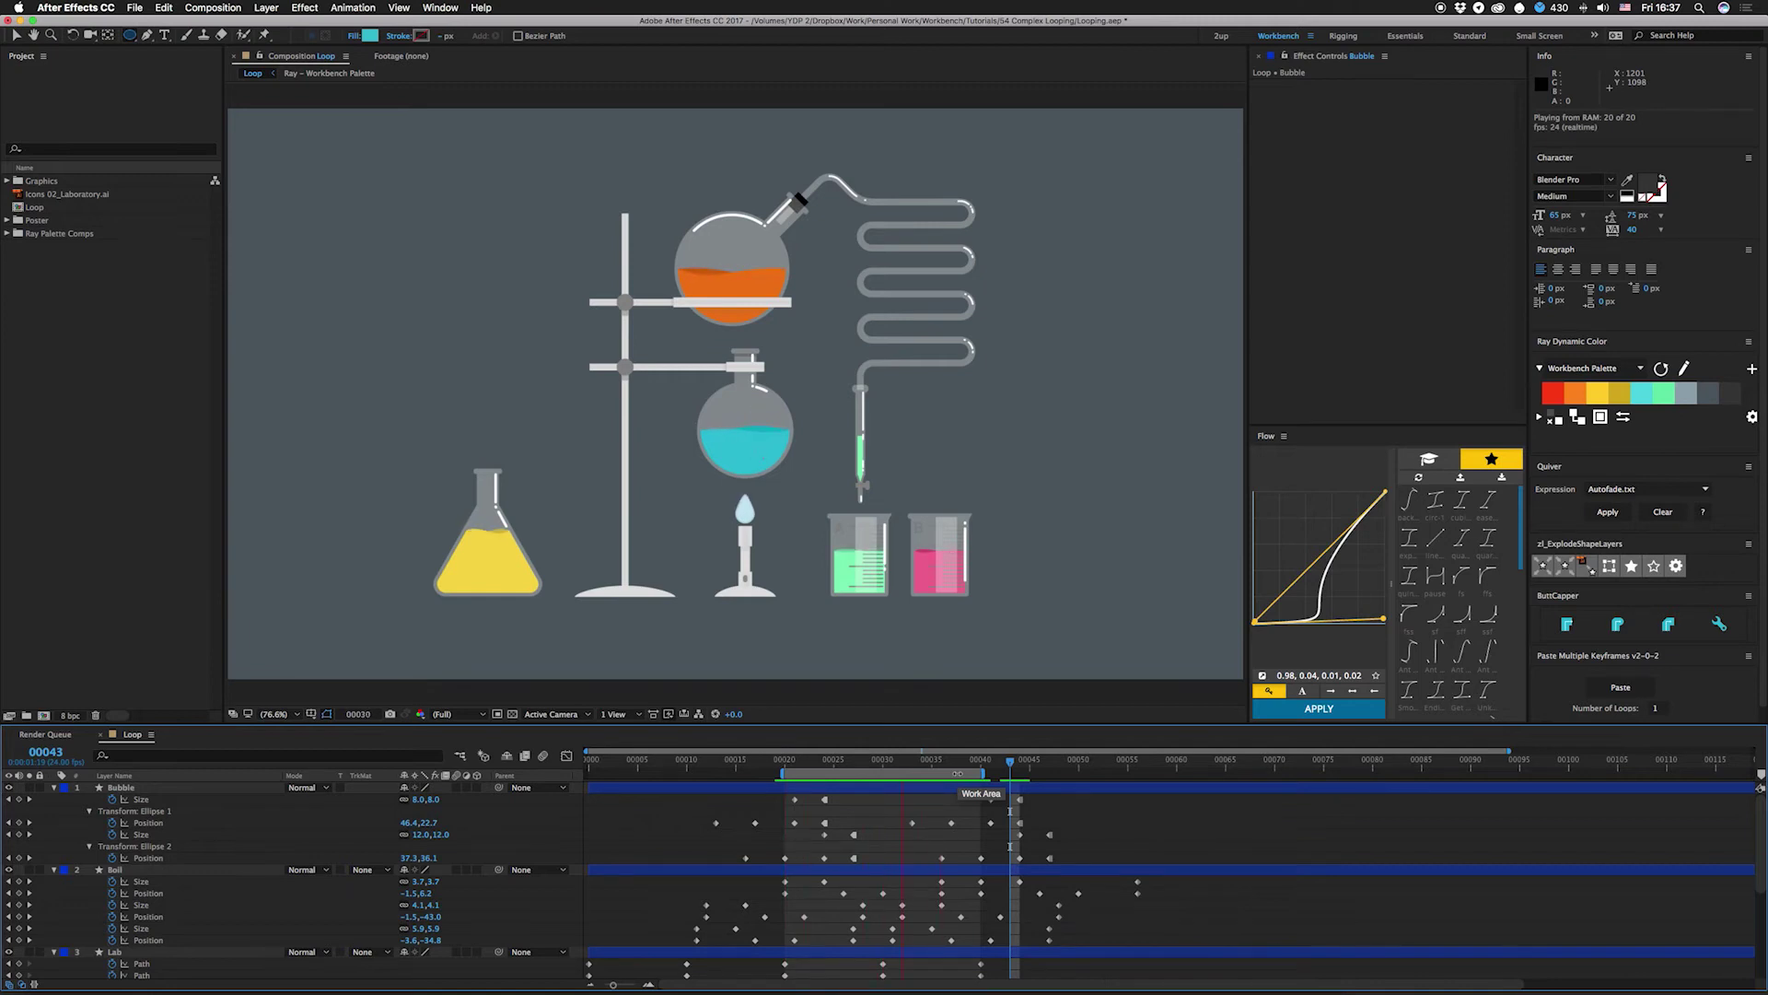
pyautogui.press('space')
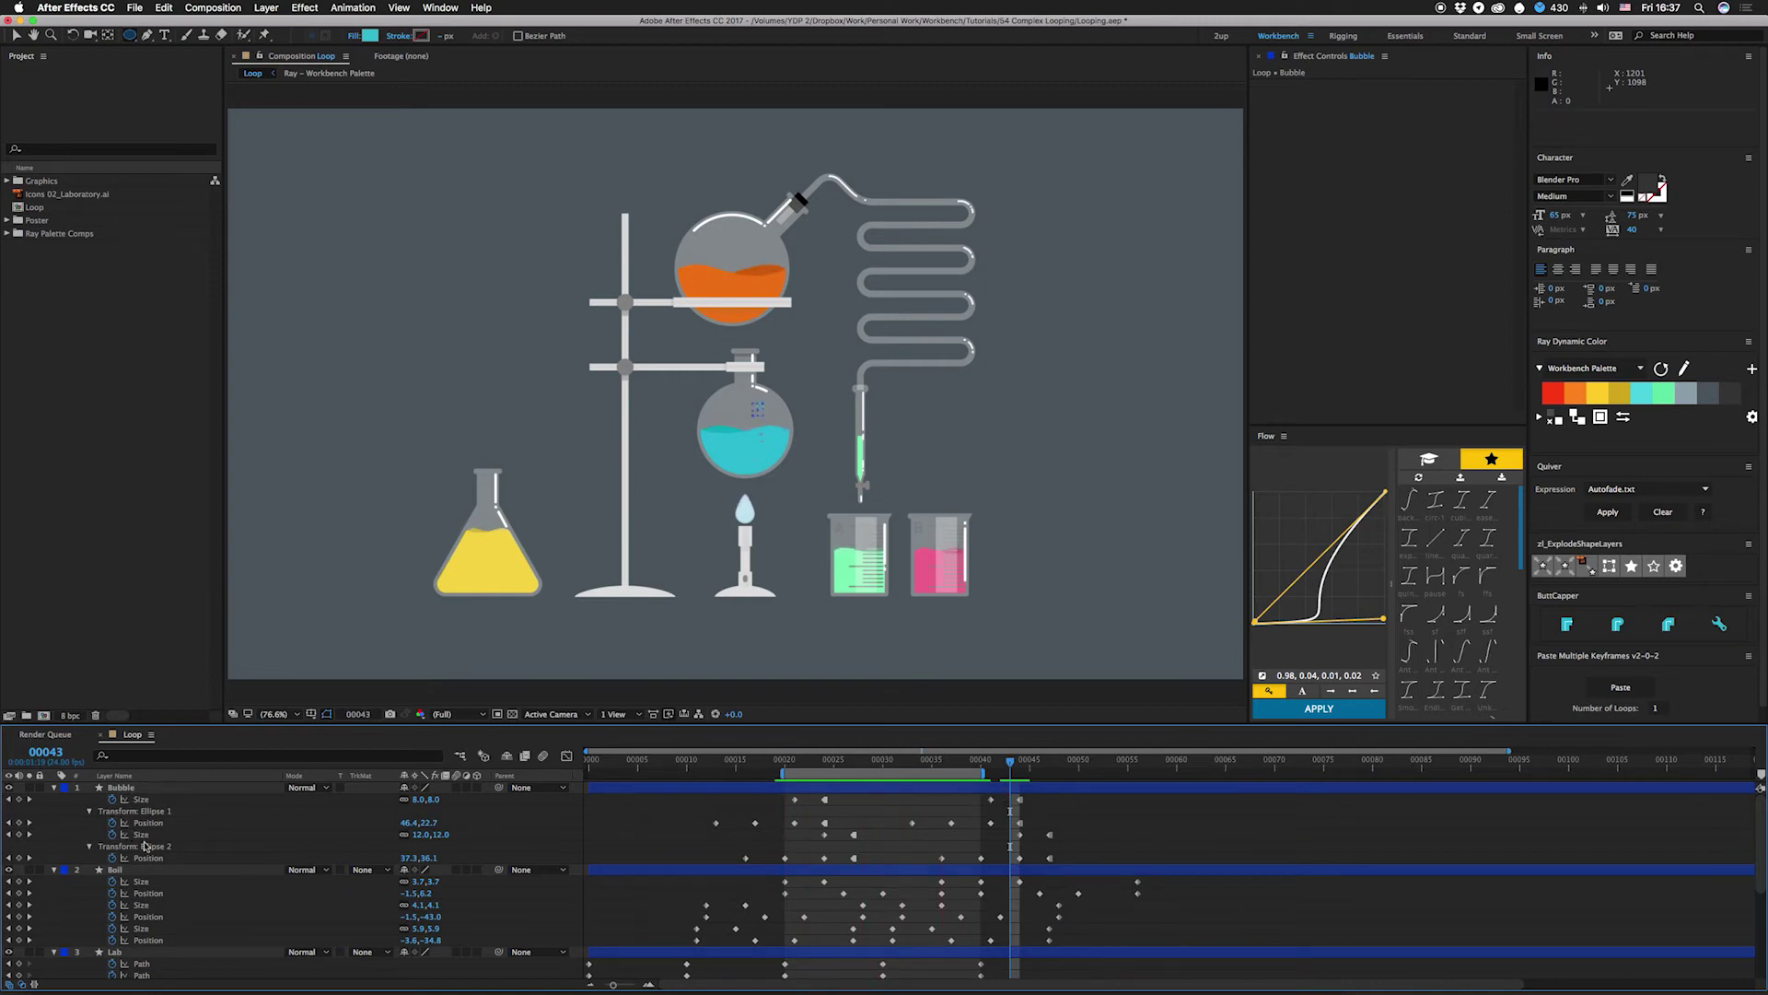
# Step: Set the second Bubble ellipse's Position at frame 16 to 37.7, 82.2, paste that keyframe at frame 36, and preview the loop
pyautogui.moveTo(833, 763); pyautogui.dragTo(305, 872)
pyautogui.moveTo(430, 861); pyautogui.dragTo(463, 861)
pyautogui.moveTo(758, 855); pyautogui.dragTo(743, 862)
pyautogui.click(953, 759)
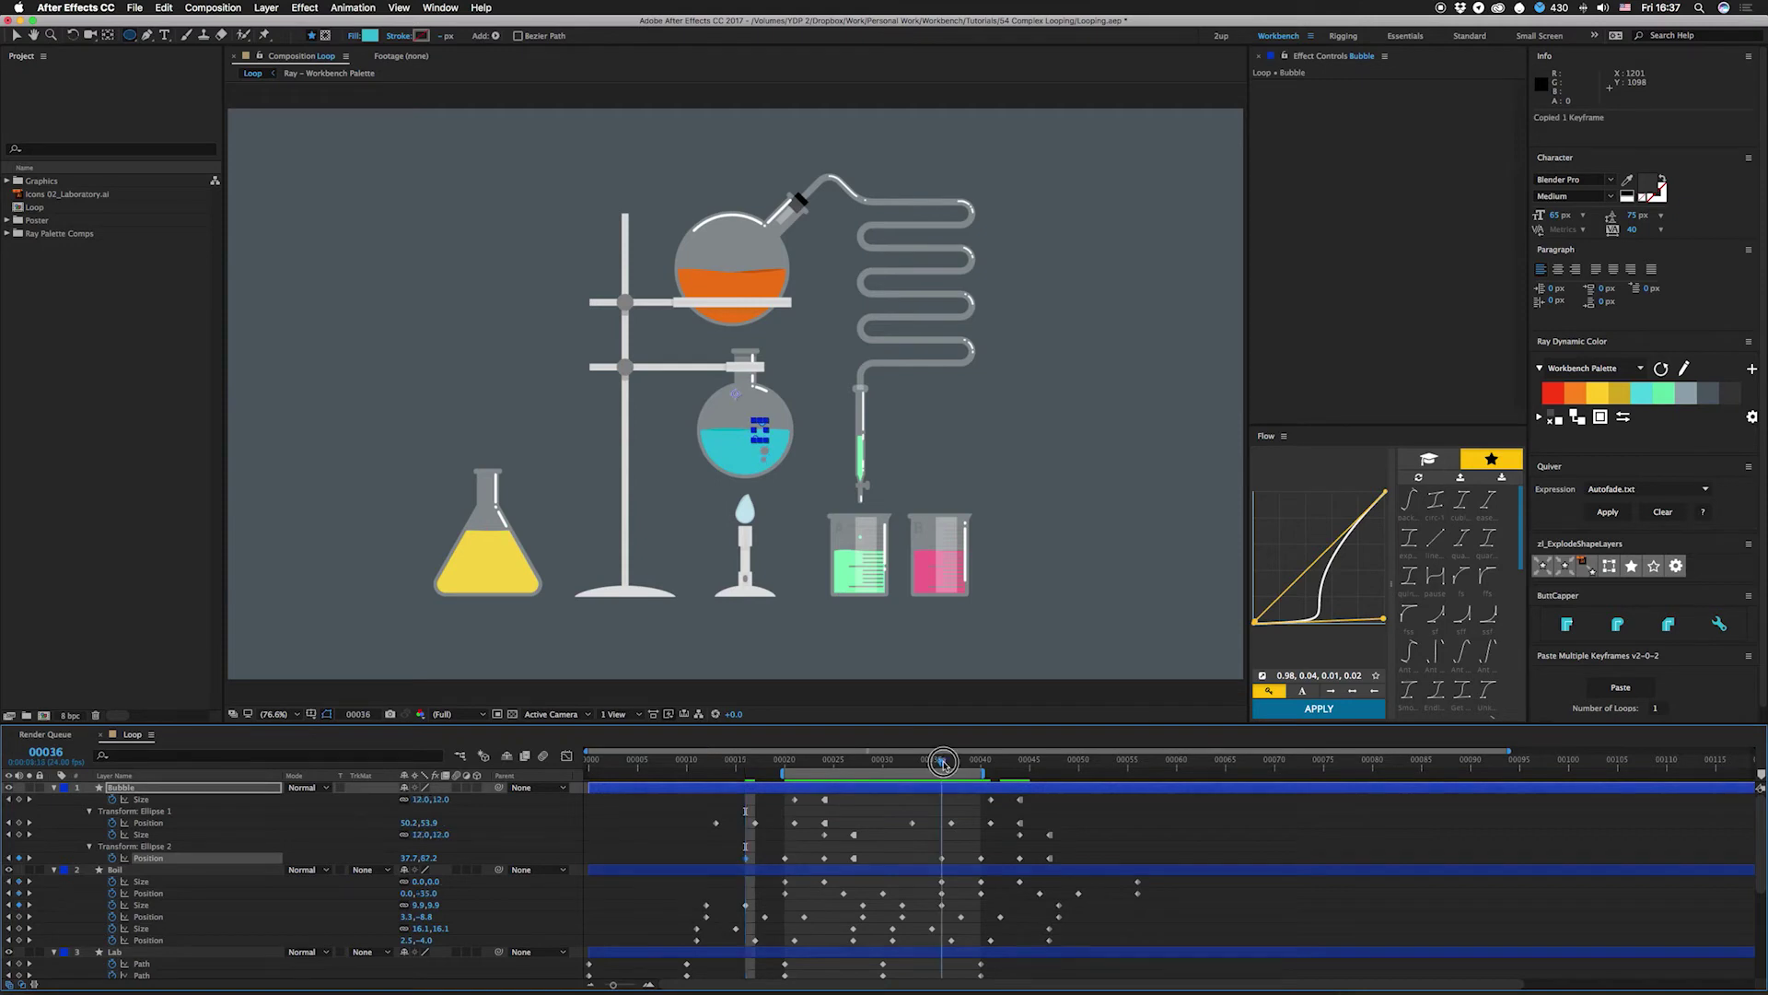
pyautogui.press('super+v')
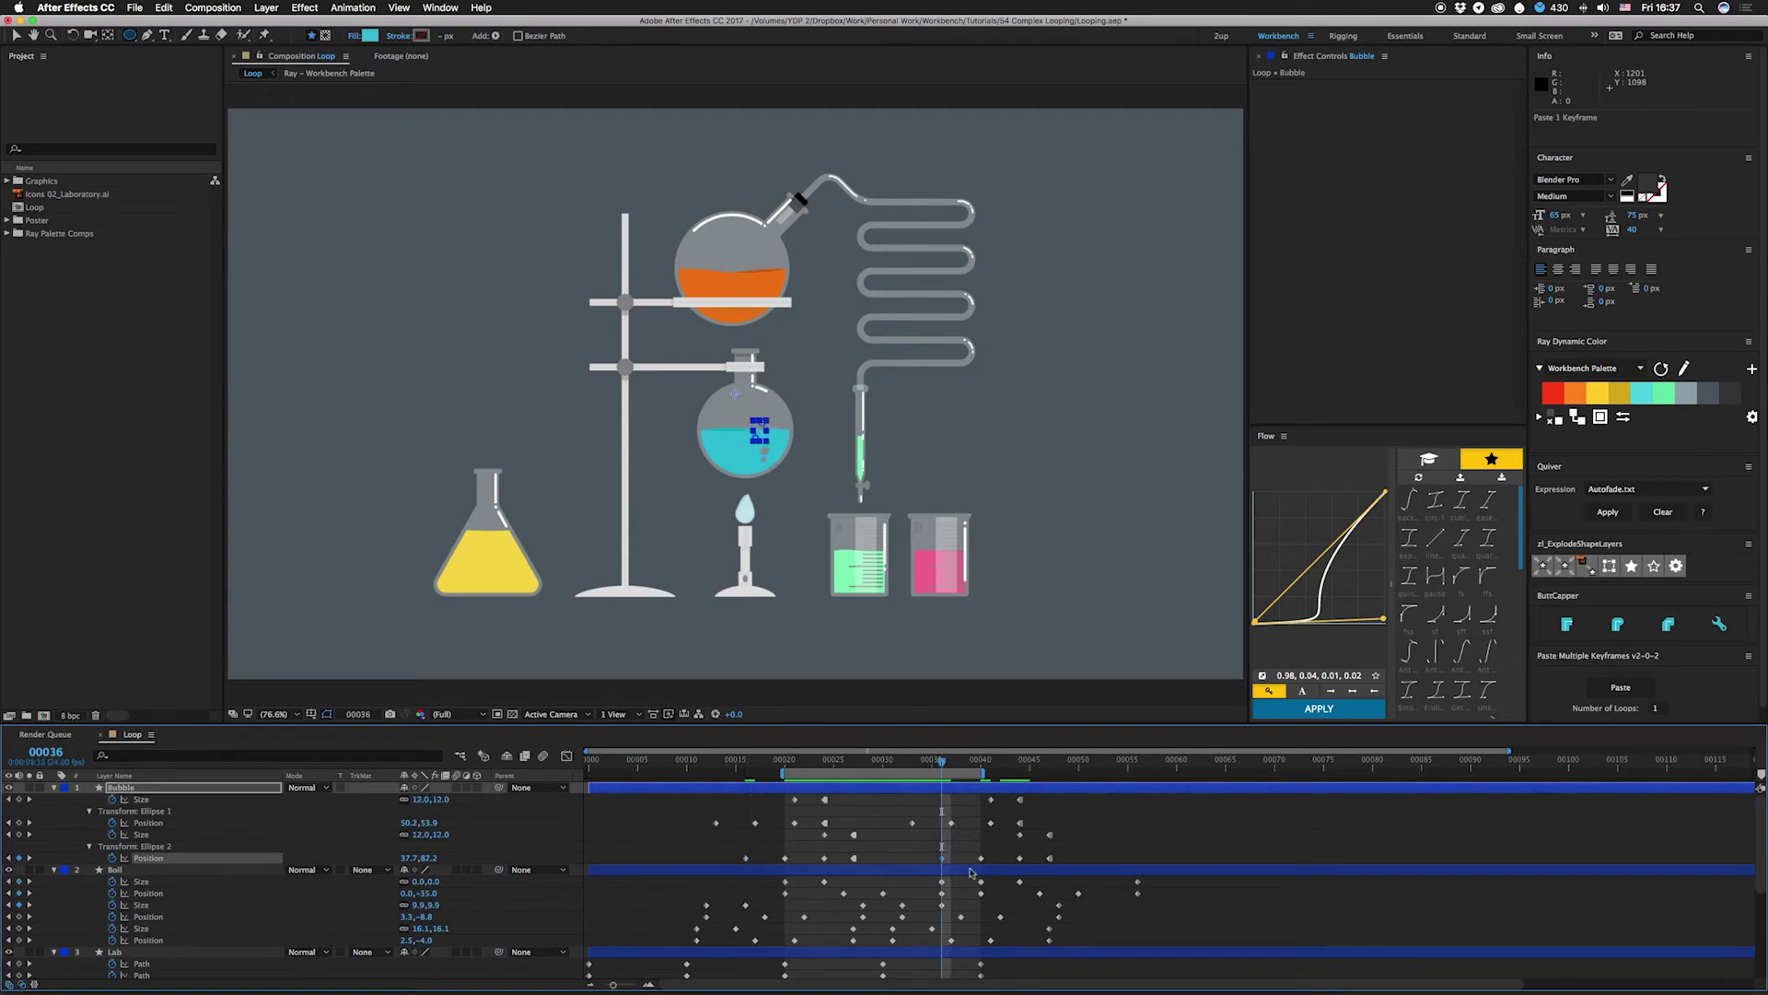
pyautogui.click(888, 845)
pyautogui.click(981, 828)
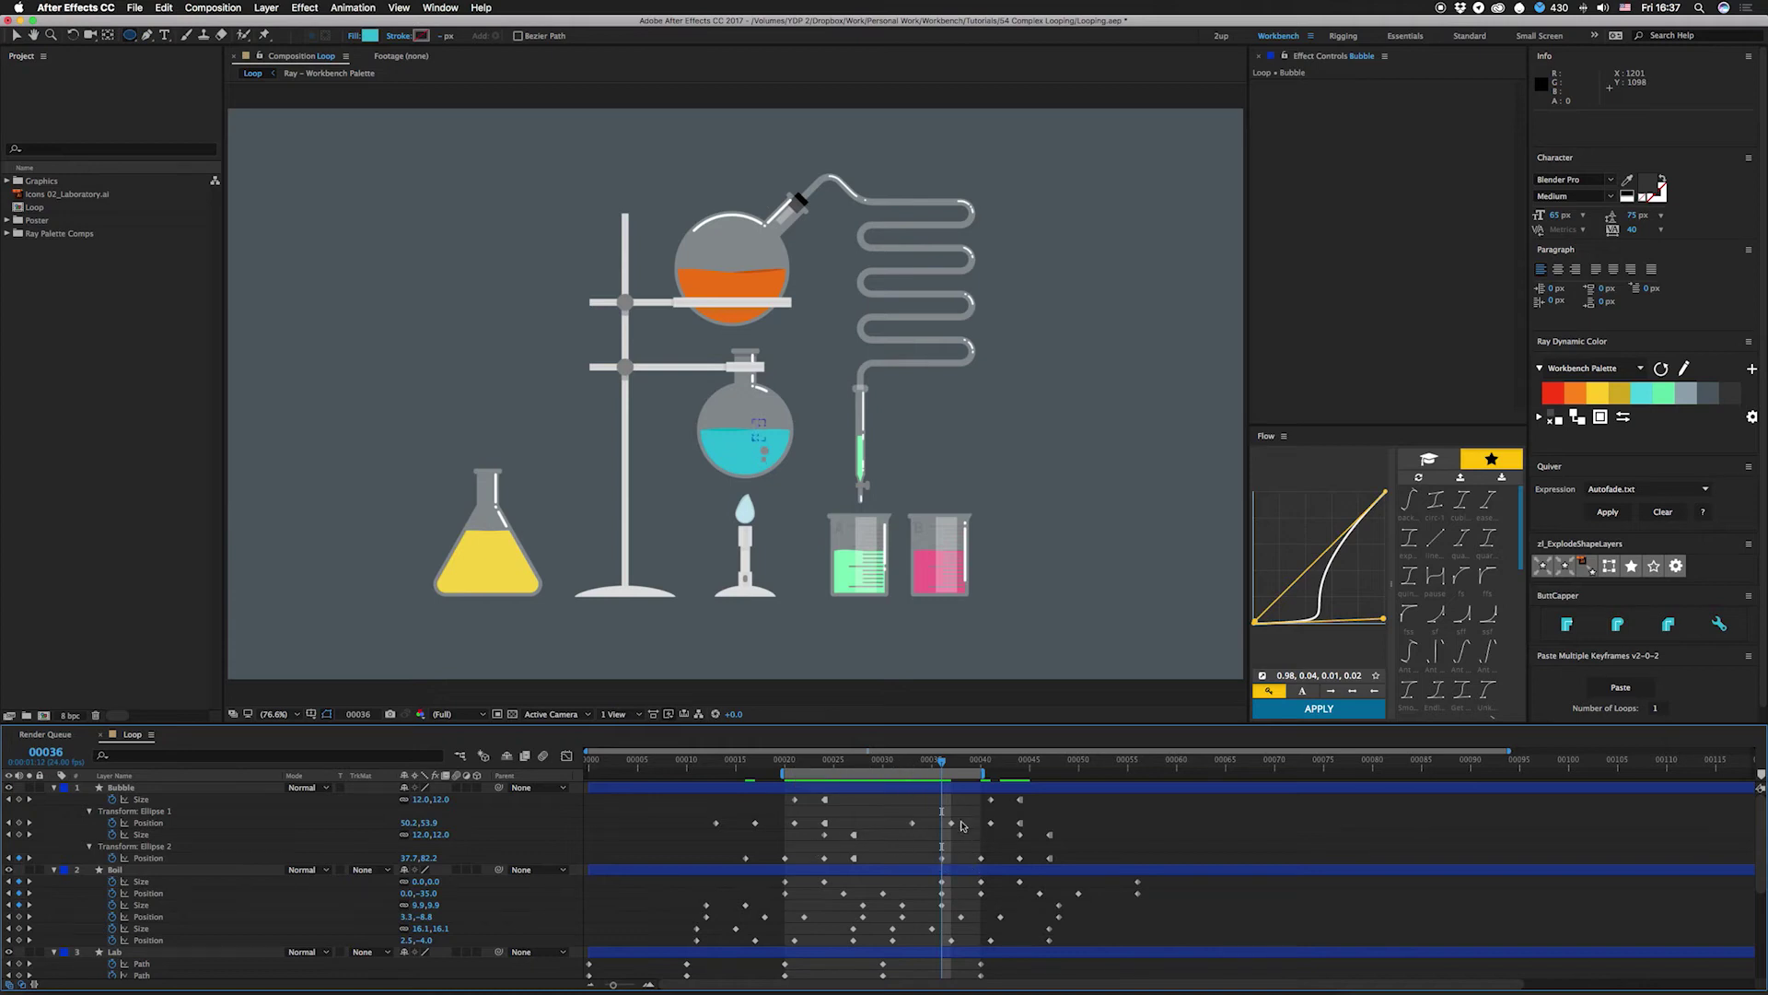
pyautogui.press('space')
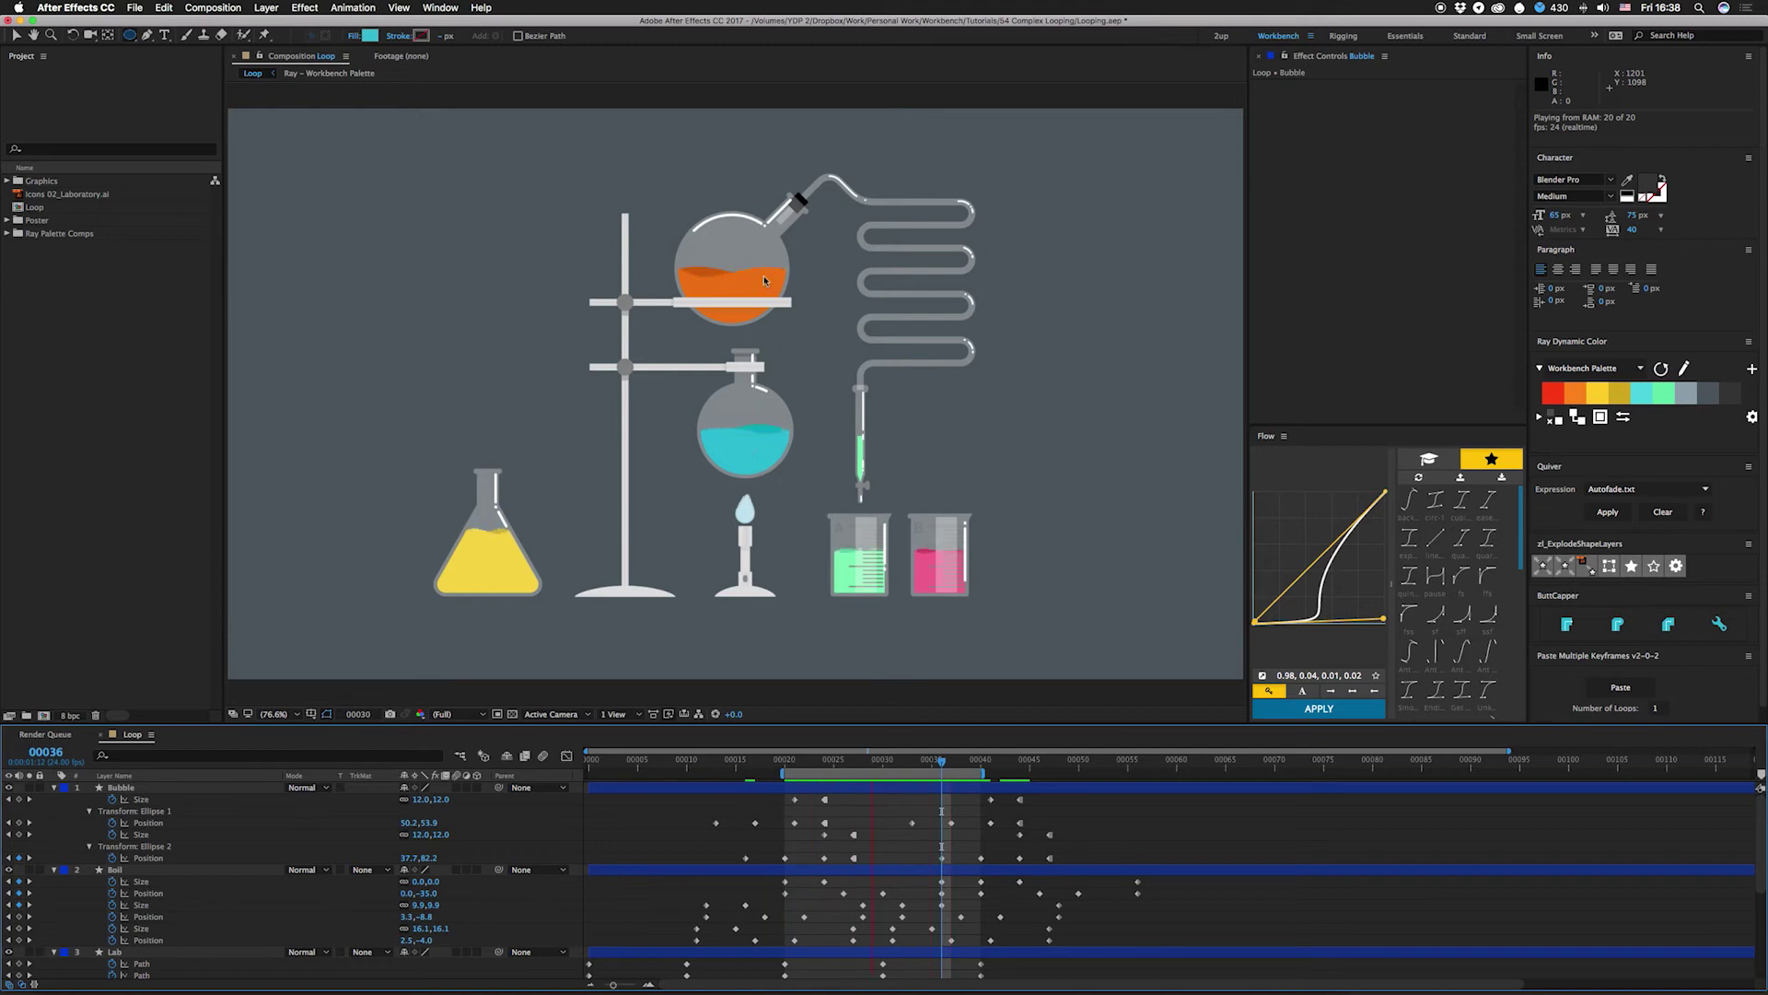
# Step: Select the Lab layer and reveal all of its modified properties in the timeline
pyautogui.scroll(-5, 907, 800)
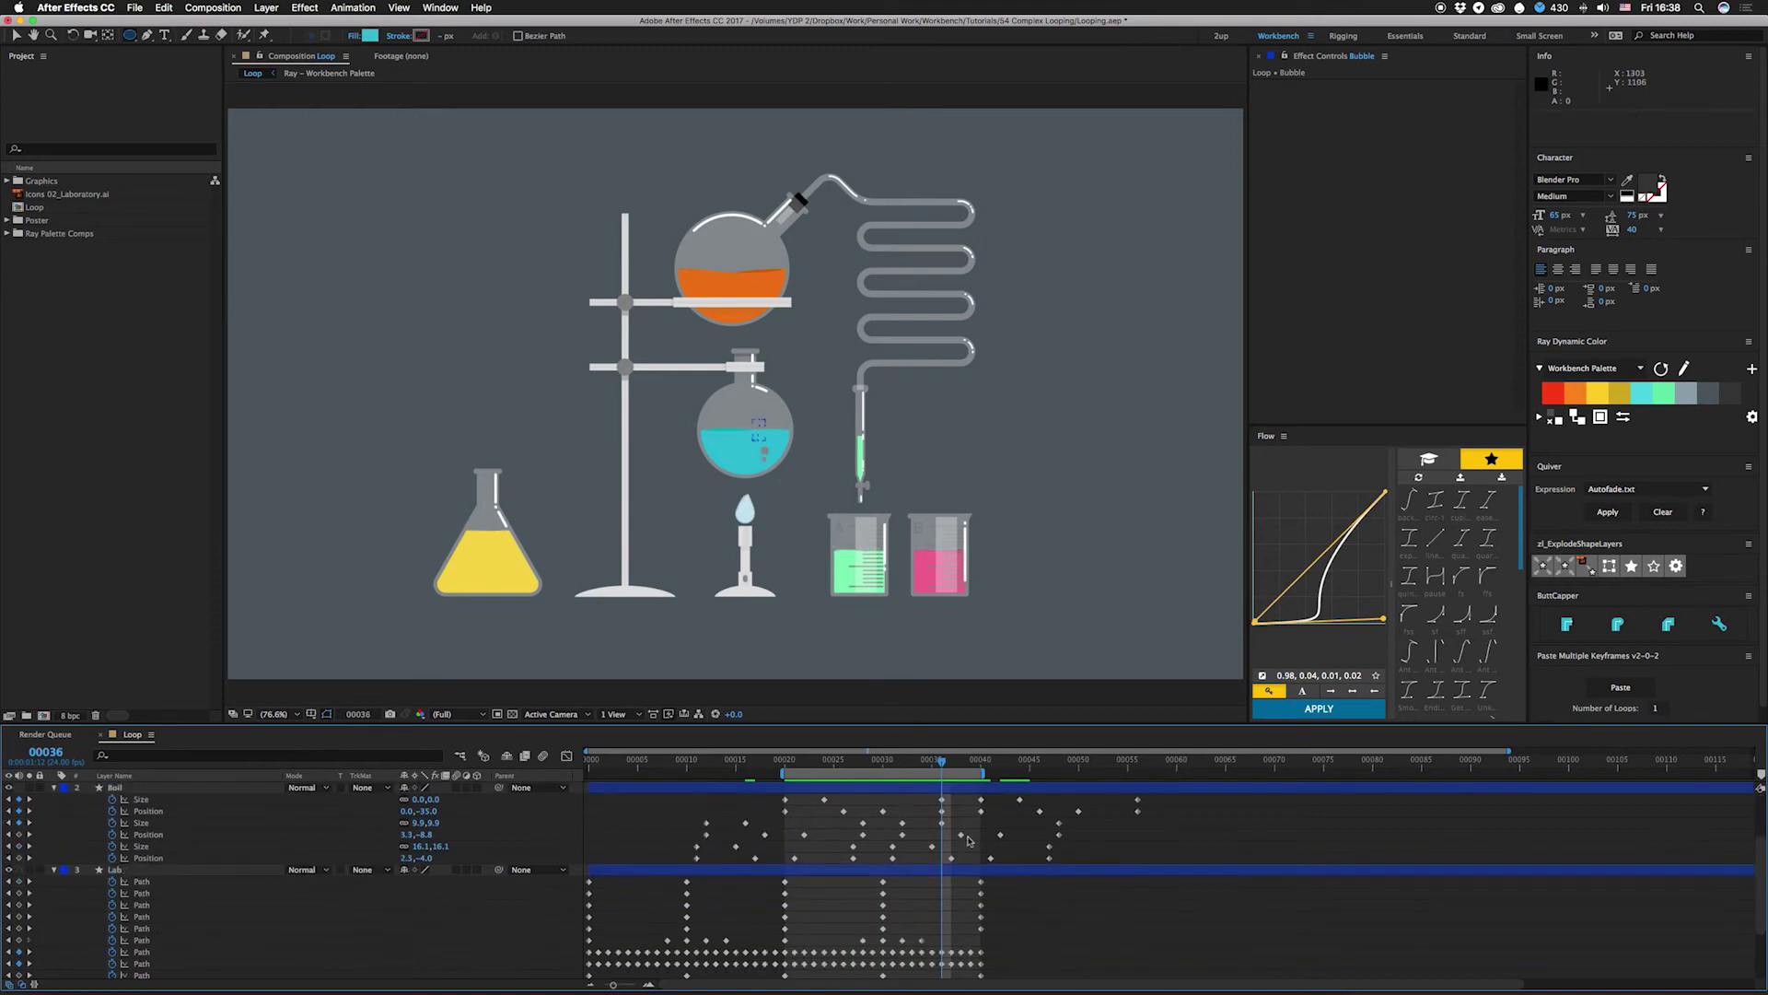
pyautogui.click(138, 814)
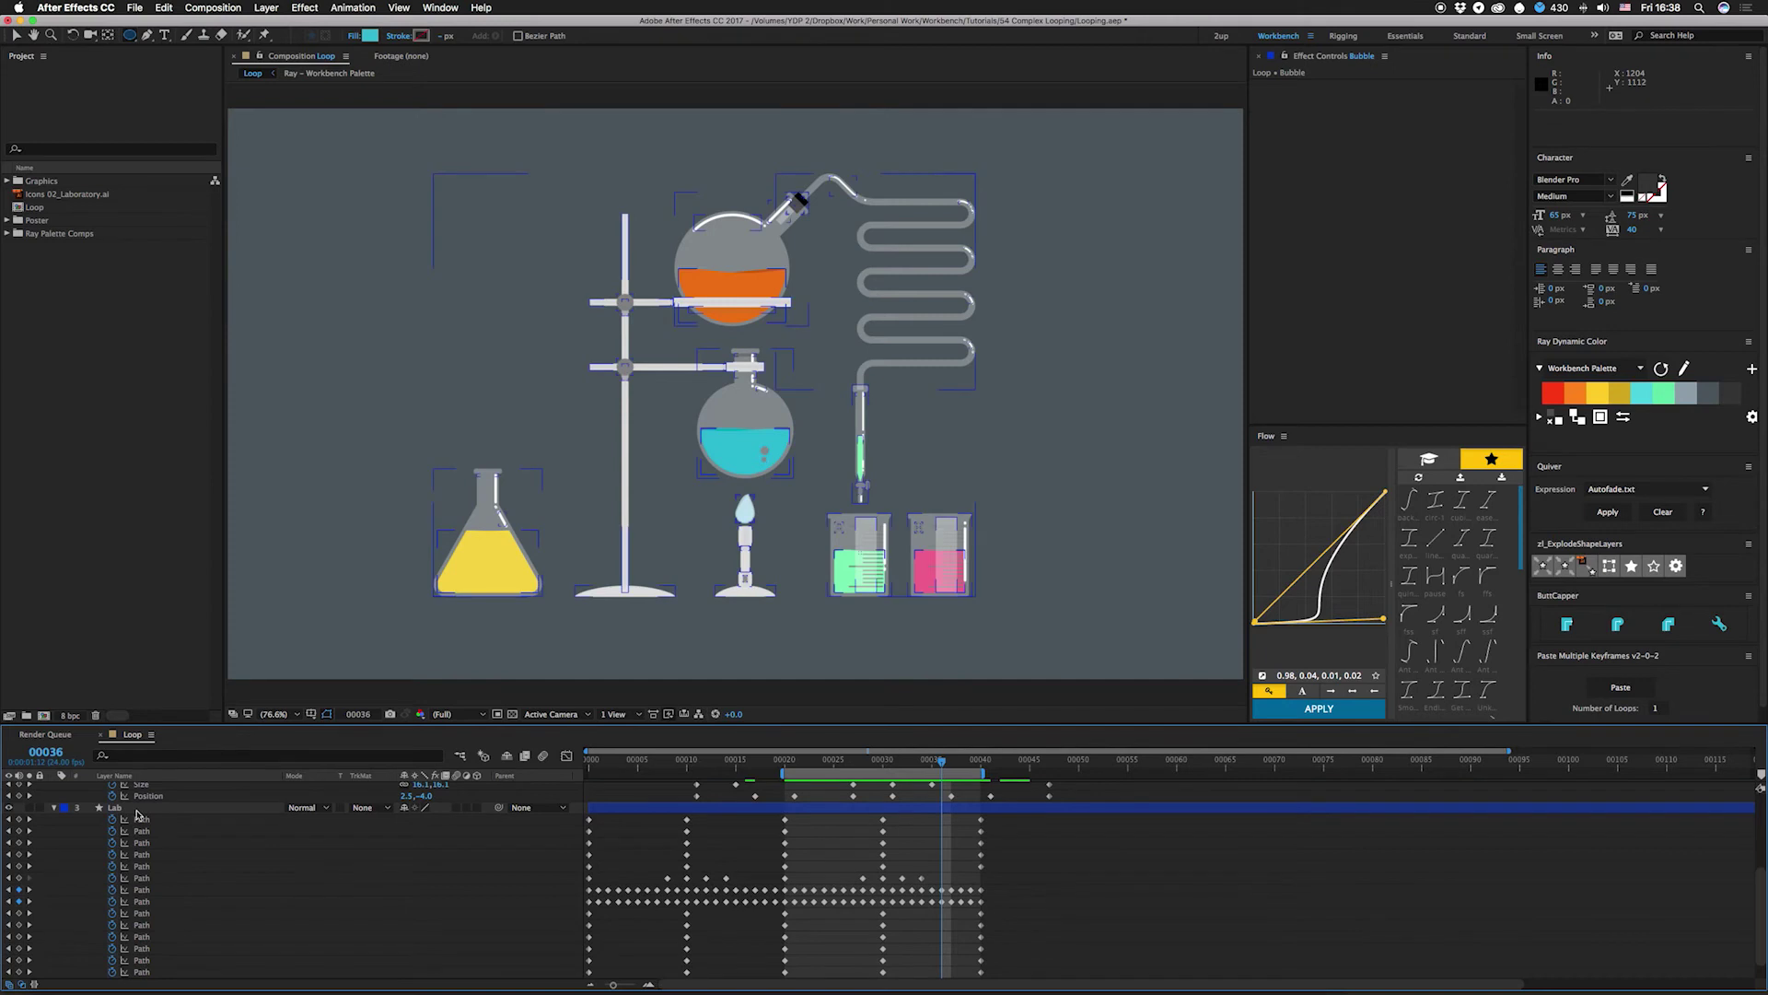
pyautogui.click(137, 814)
pyautogui.press('u')
pyautogui.press('u')
pyautogui.scroll(-3, 290, 887)
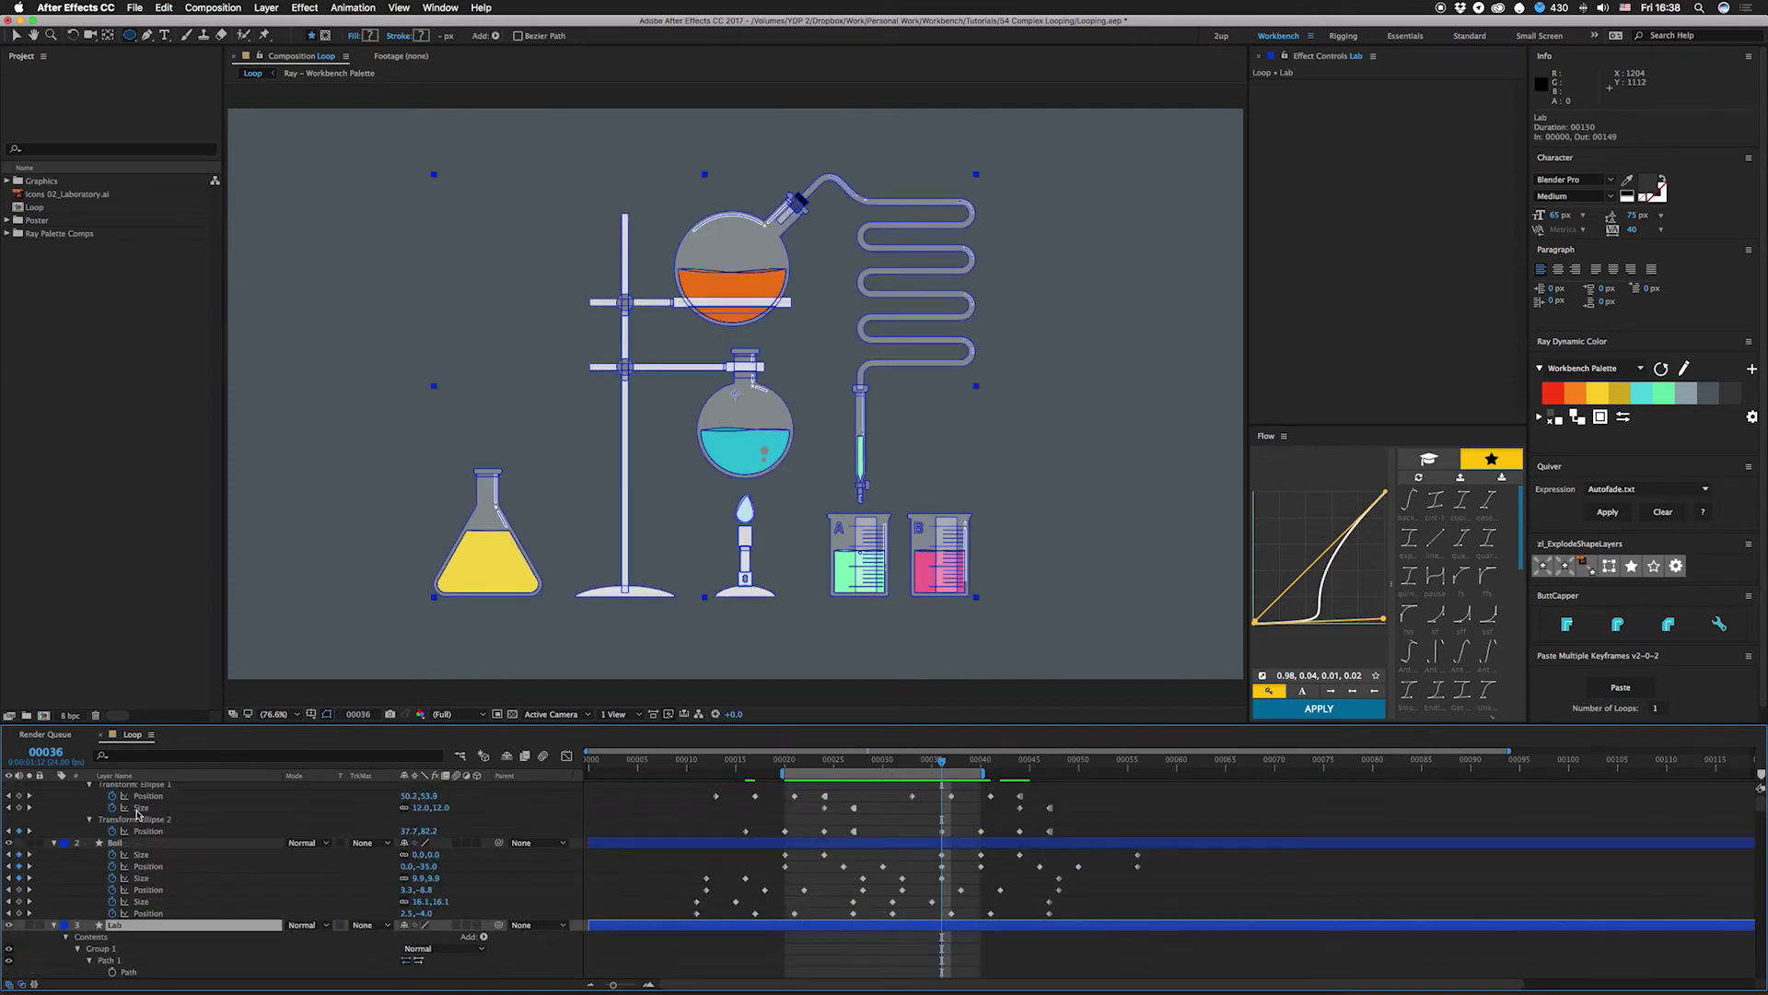
# Step: Shift the yellow liquid's Path keyframes so Group 31 starts at frame 8 and Group 32 at frame 4, and preview the loop
pyautogui.scroll(-20, 290, 887)
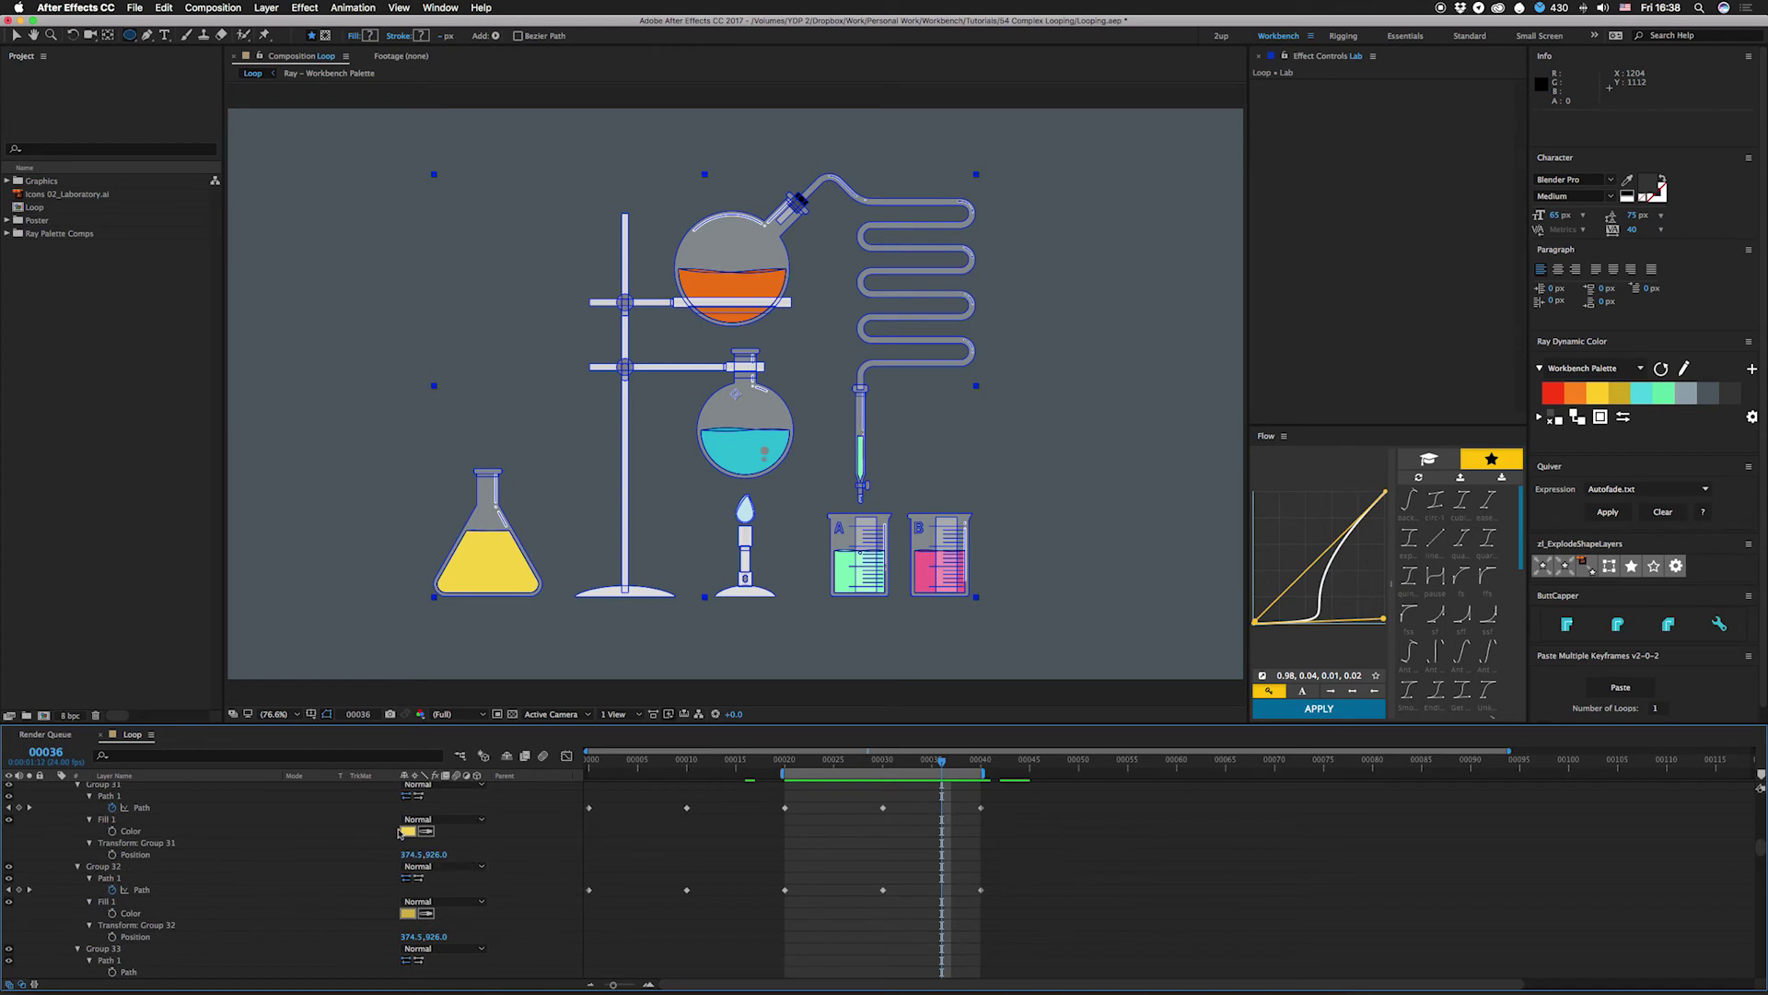
pyautogui.scroll(2, 1012, 842)
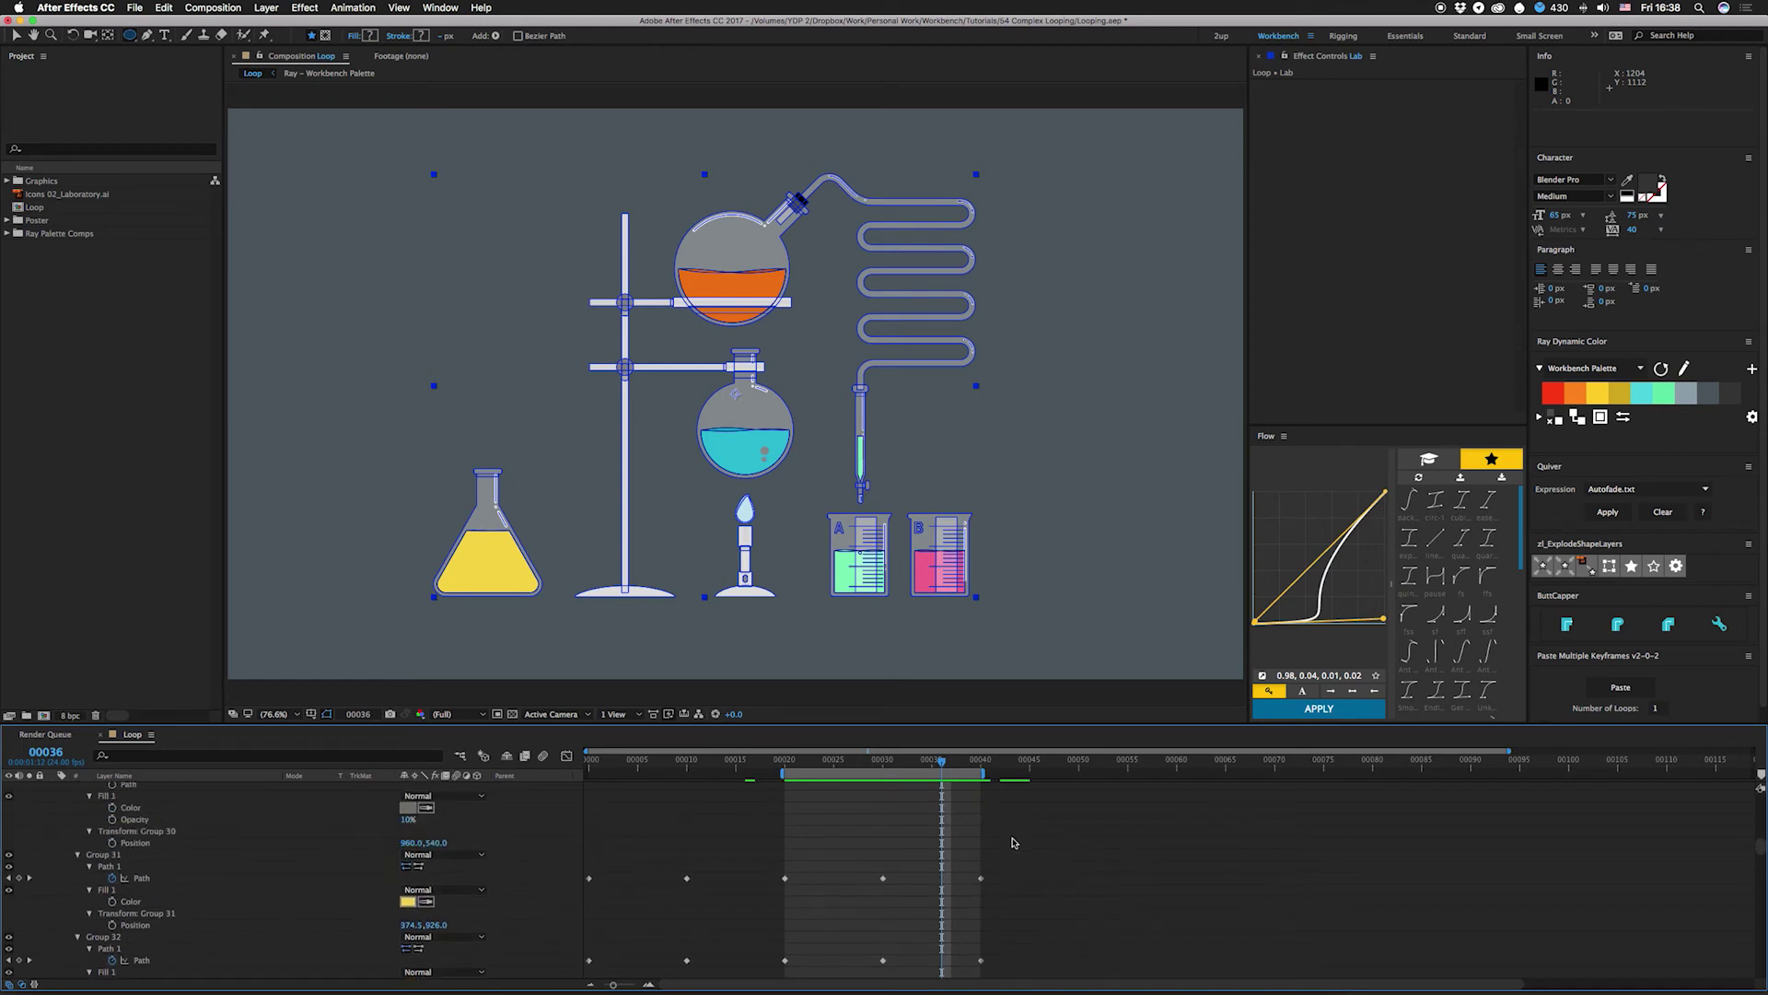
pyautogui.moveTo(1035, 866); pyautogui.dragTo(628, 880)
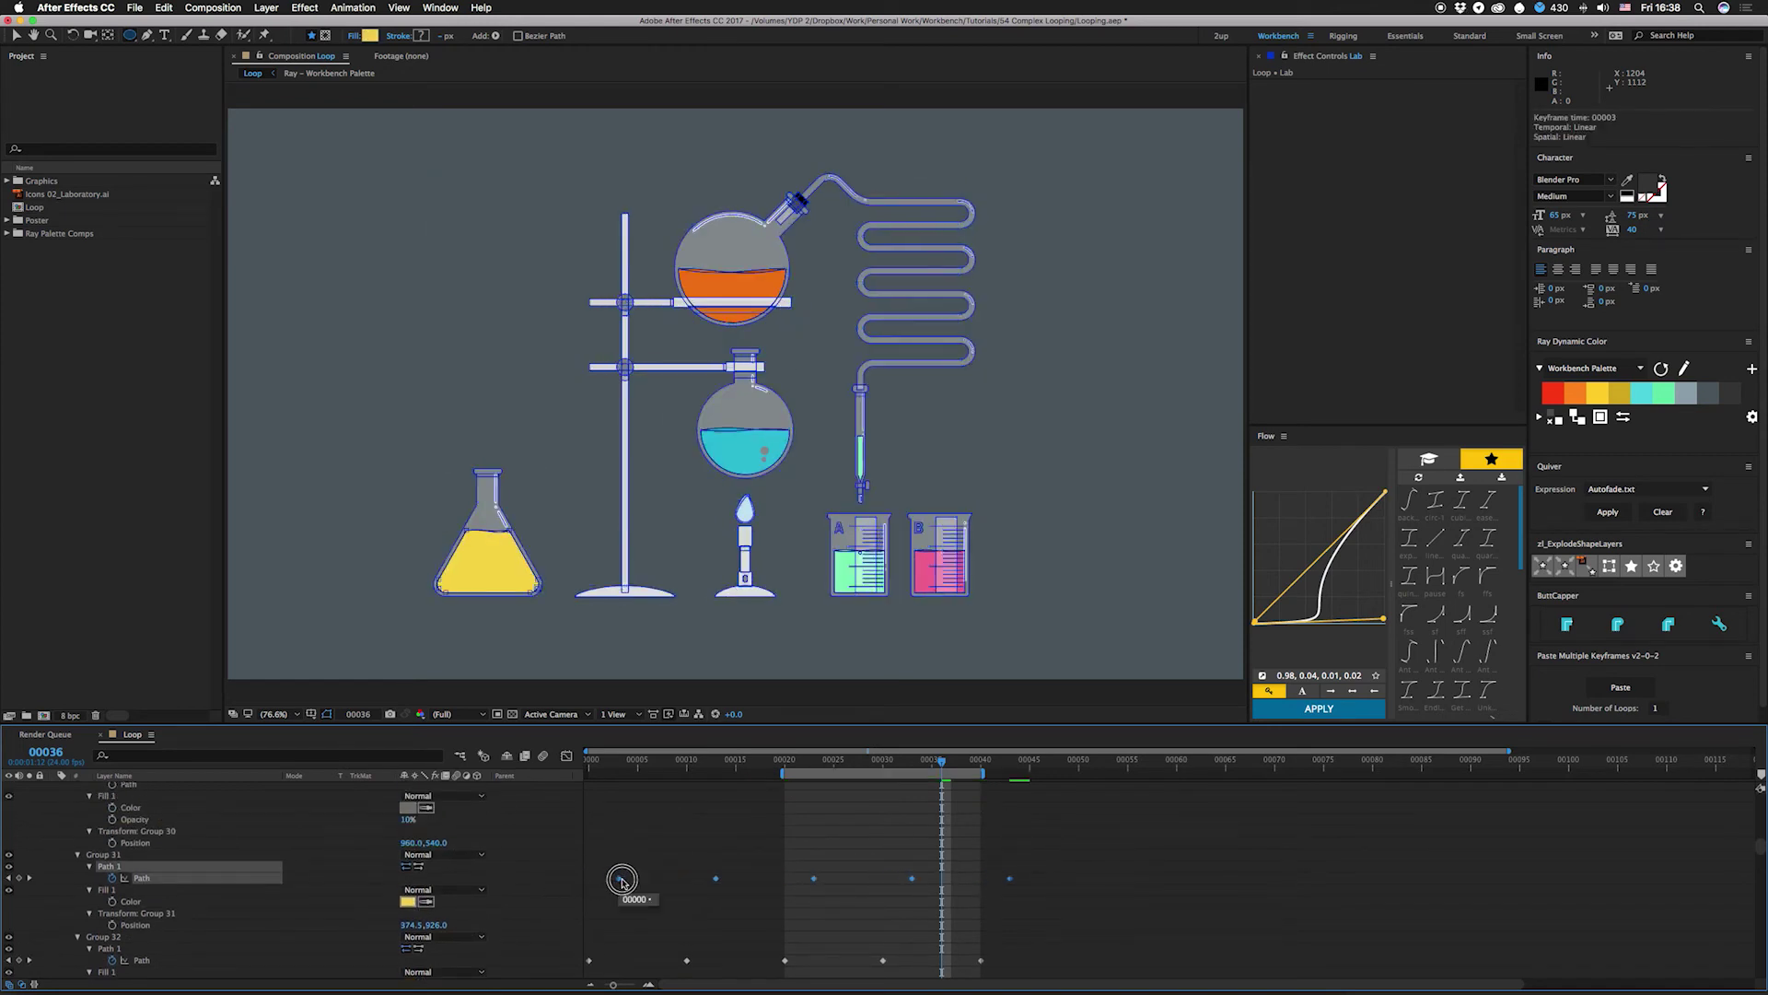
pyautogui.moveTo(1059, 871); pyautogui.dragTo(629, 964)
pyautogui.press('space')
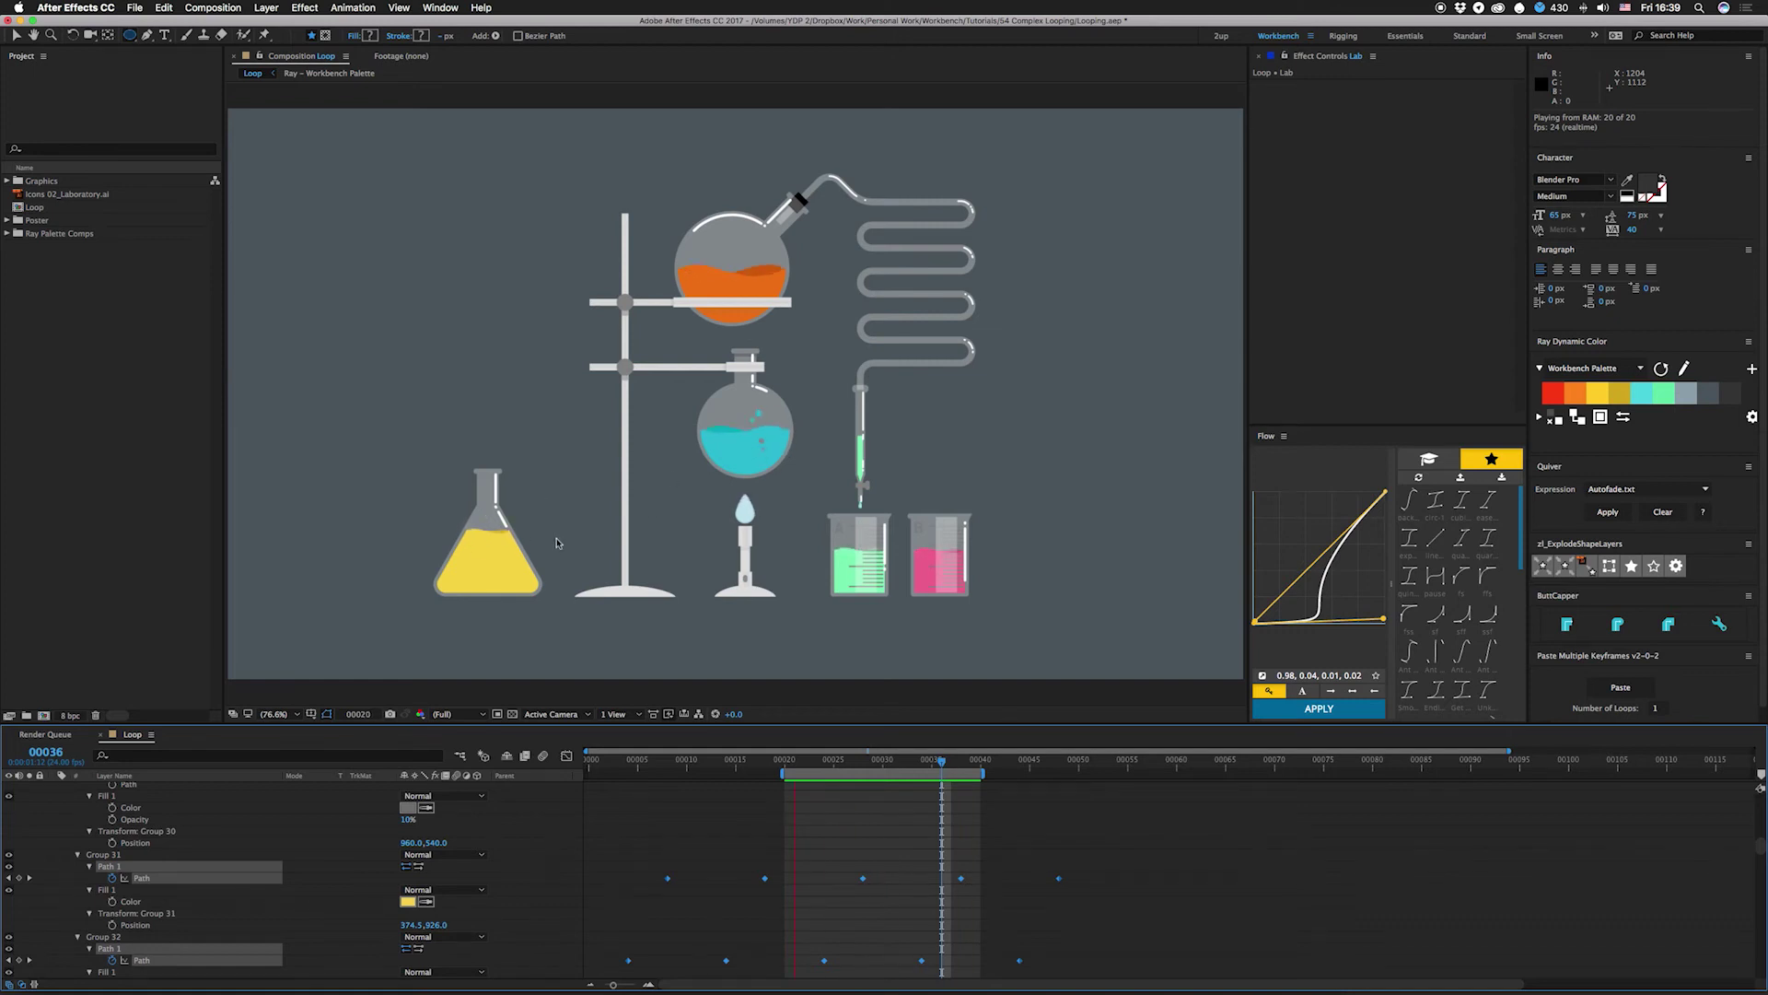
pyautogui.press('space')
# Step: Shift the pink liquid's Path keyframes so Group 58 starts at frame 6 and Group 59 at frame 4
pyautogui.scroll(-5, 892, 864)
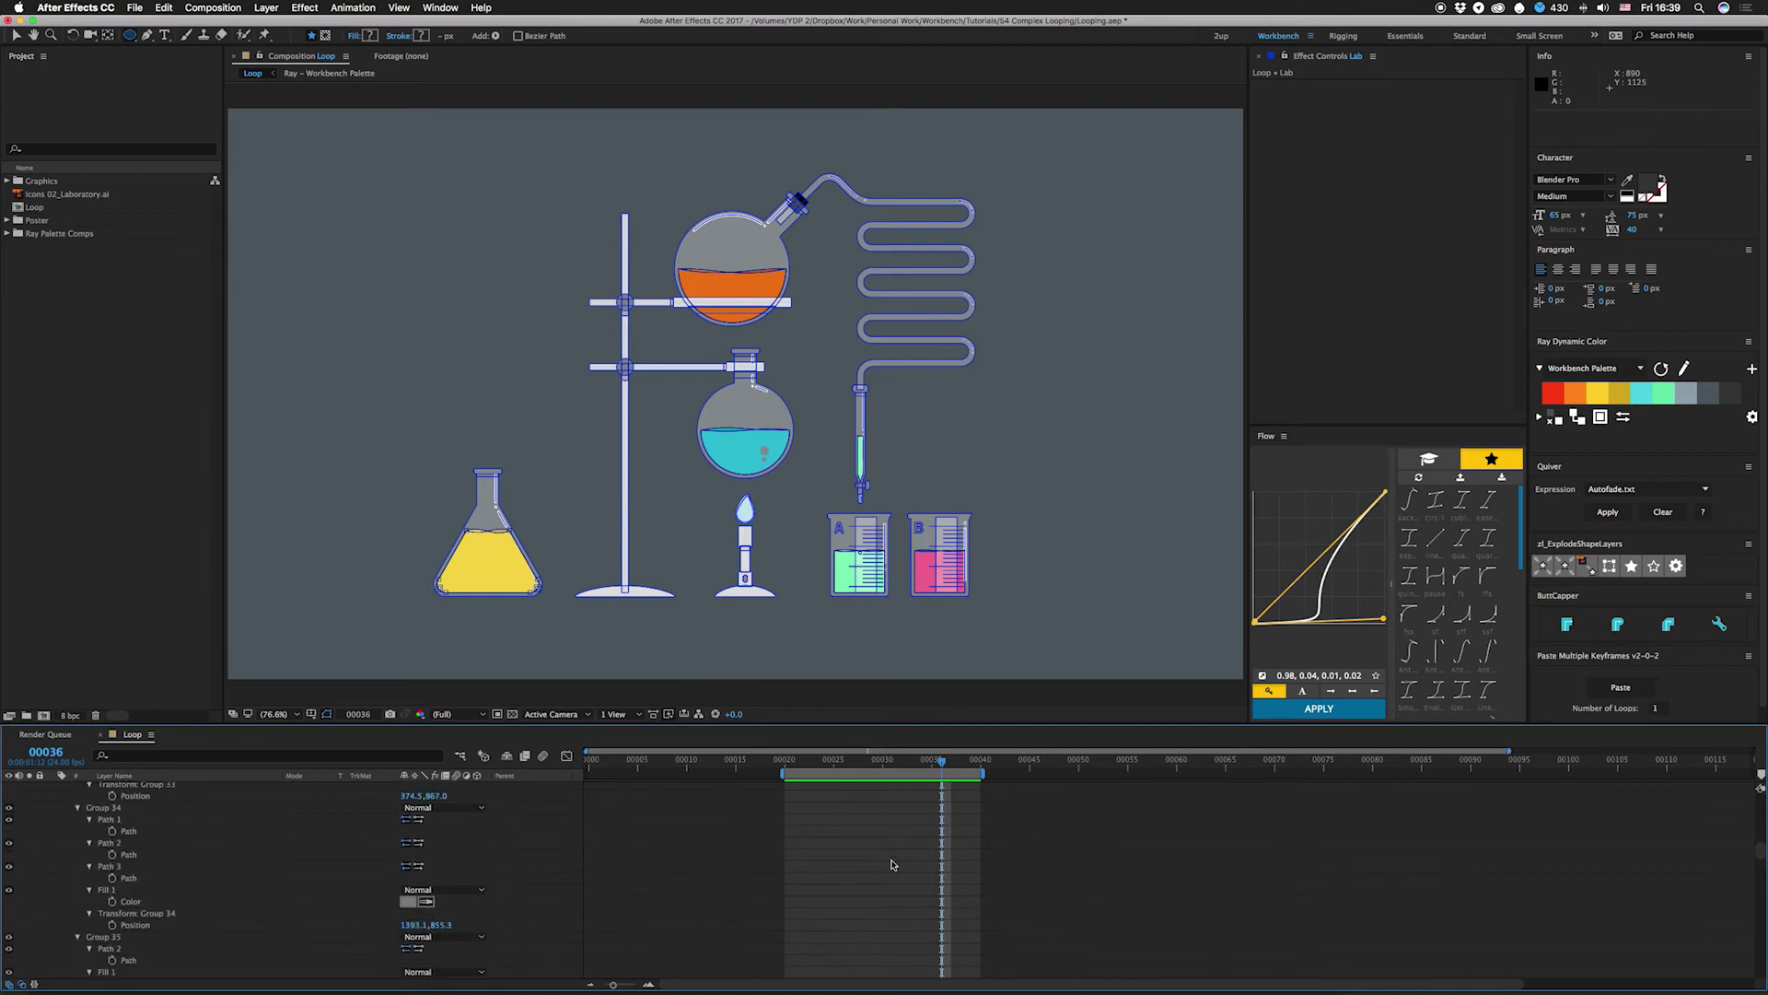
pyautogui.scroll(-8, 891, 864)
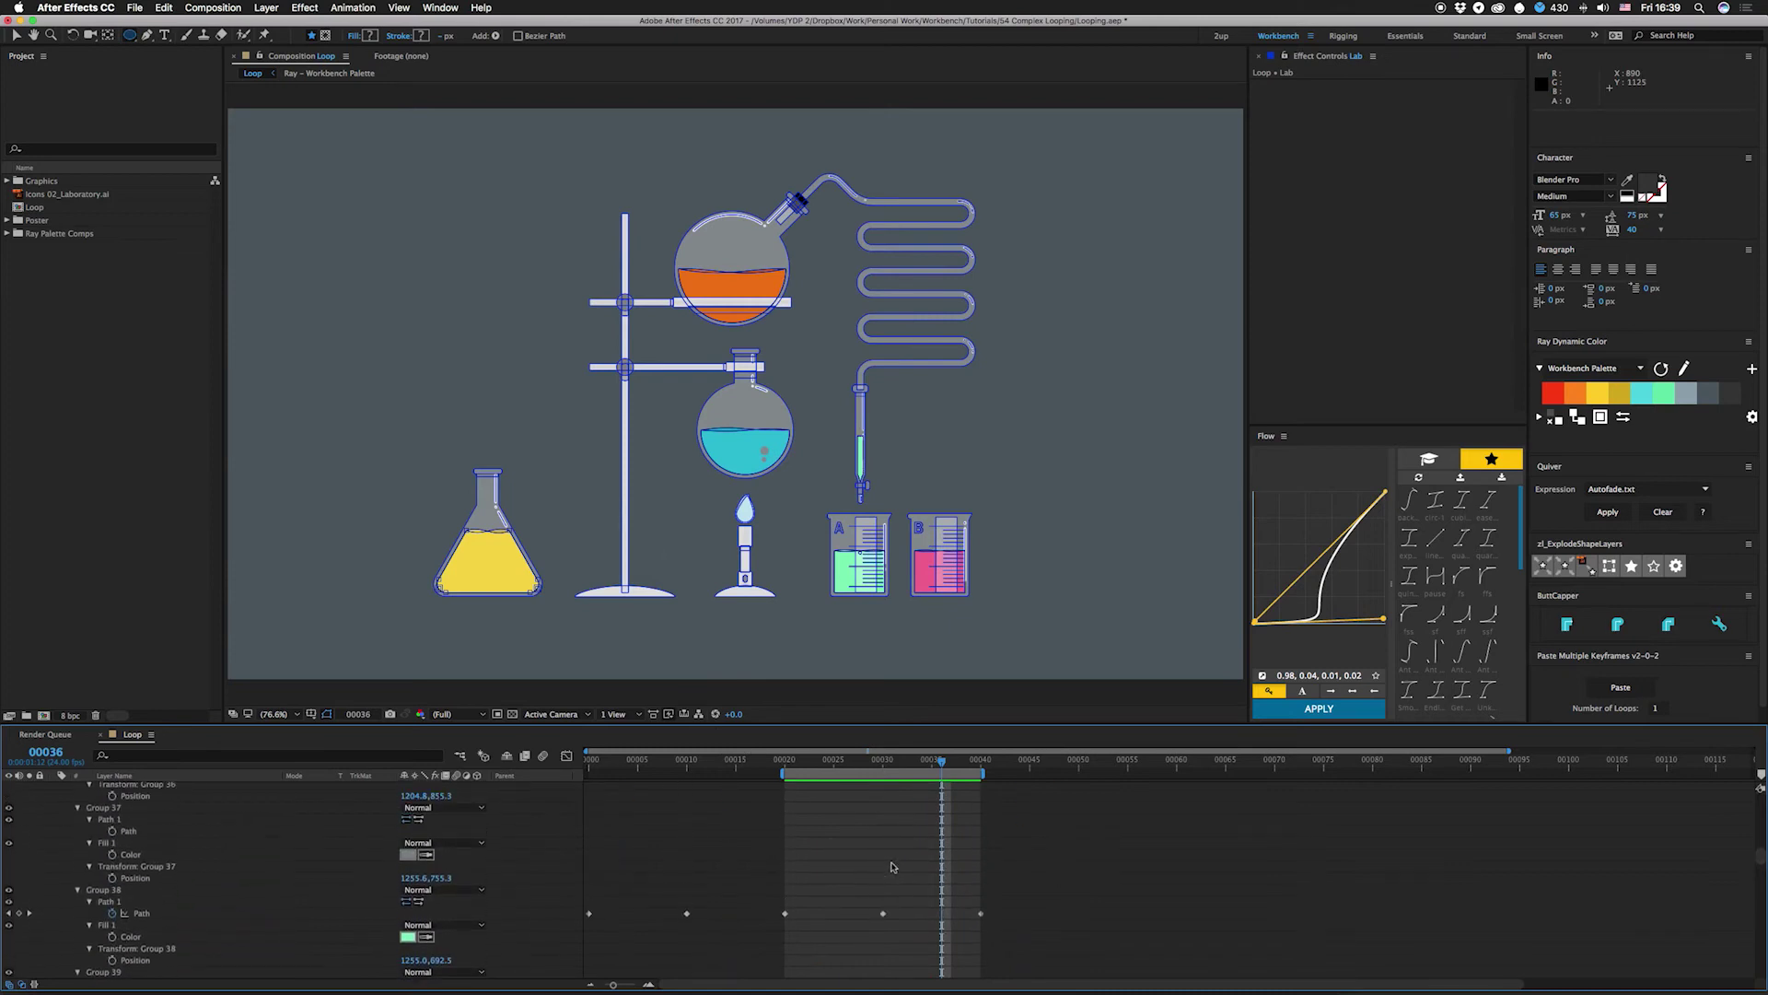
pyautogui.scroll(-20, 891, 866)
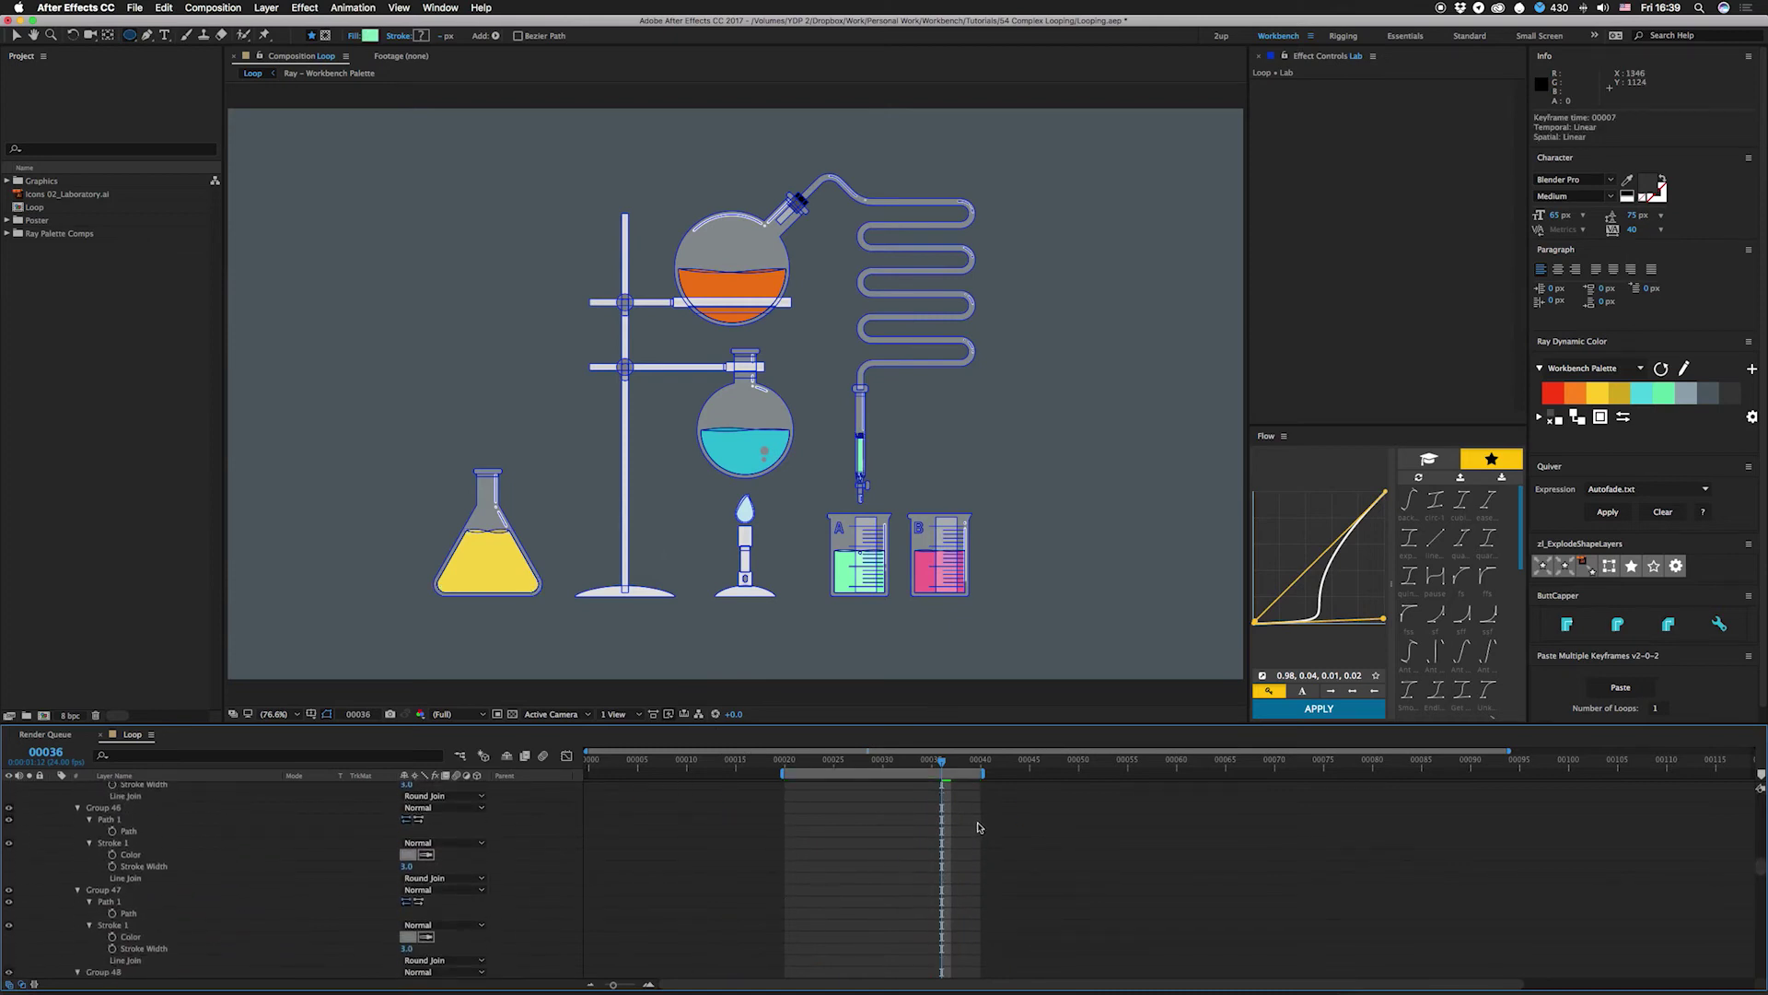
pyautogui.scroll(-20, 978, 827)
pyautogui.moveTo(1012, 825); pyautogui.dragTo(610, 833)
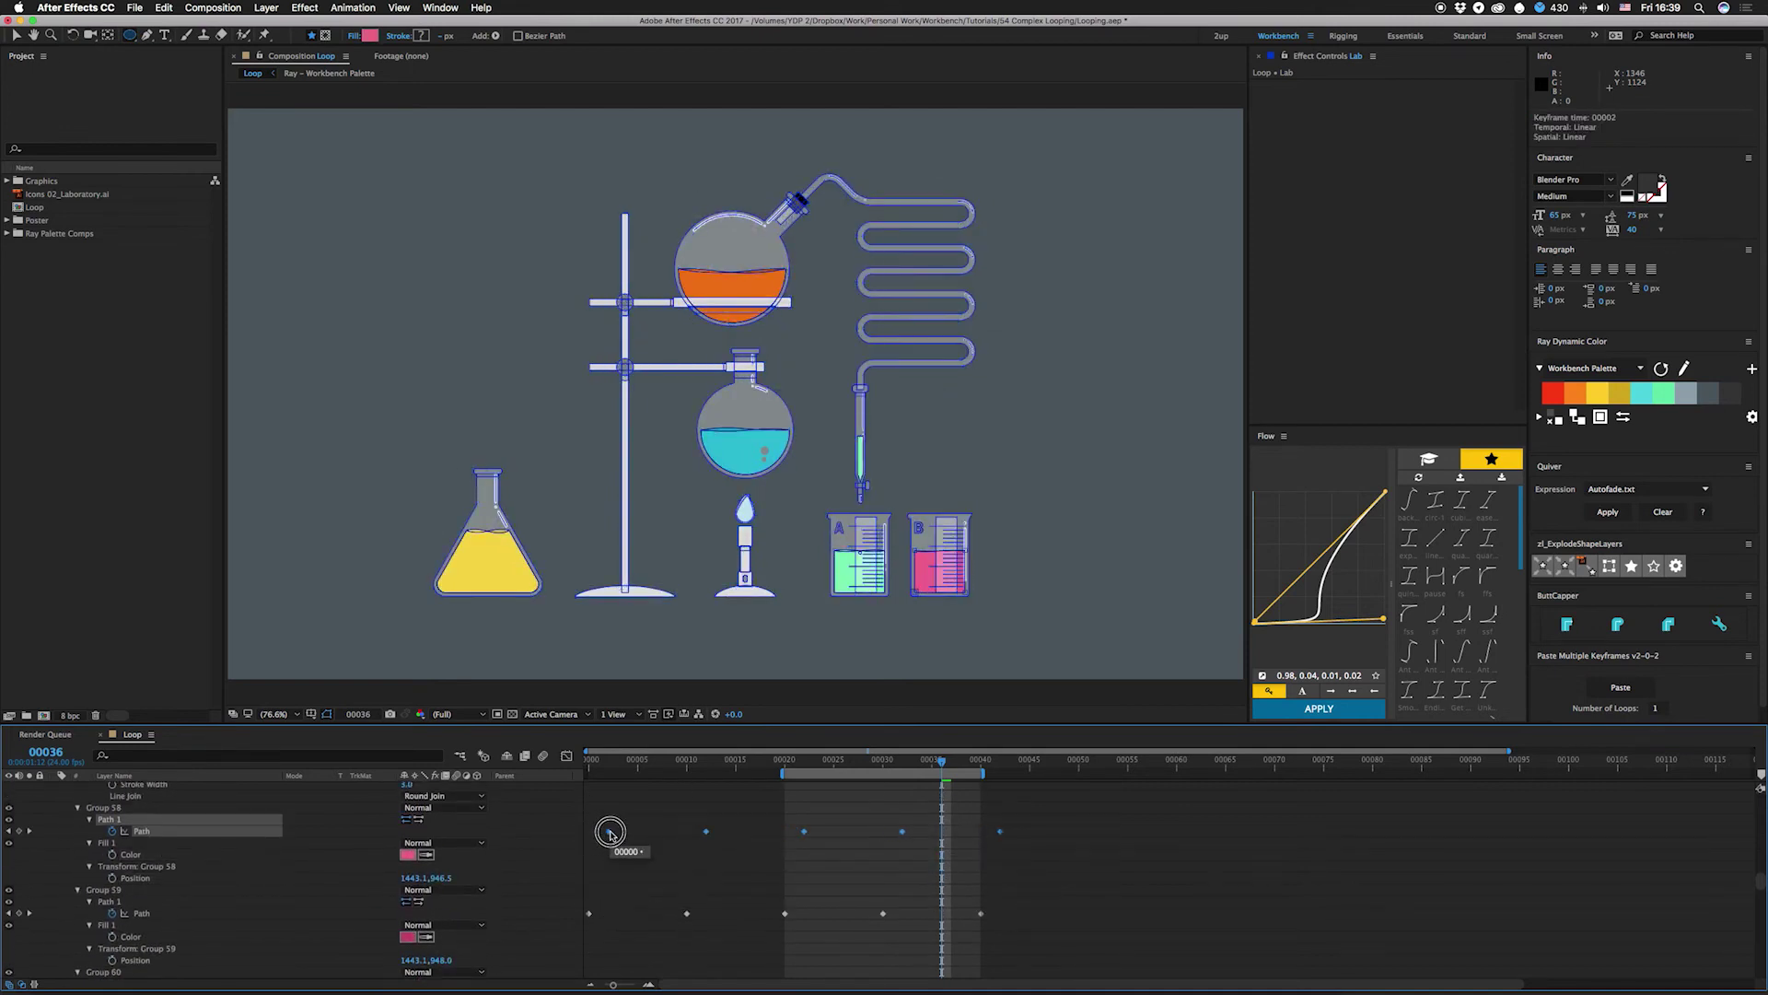
pyautogui.moveTo(1033, 827); pyautogui.dragTo(589, 909)
pyautogui.moveTo(607, 844); pyautogui.dragTo(648, 845)
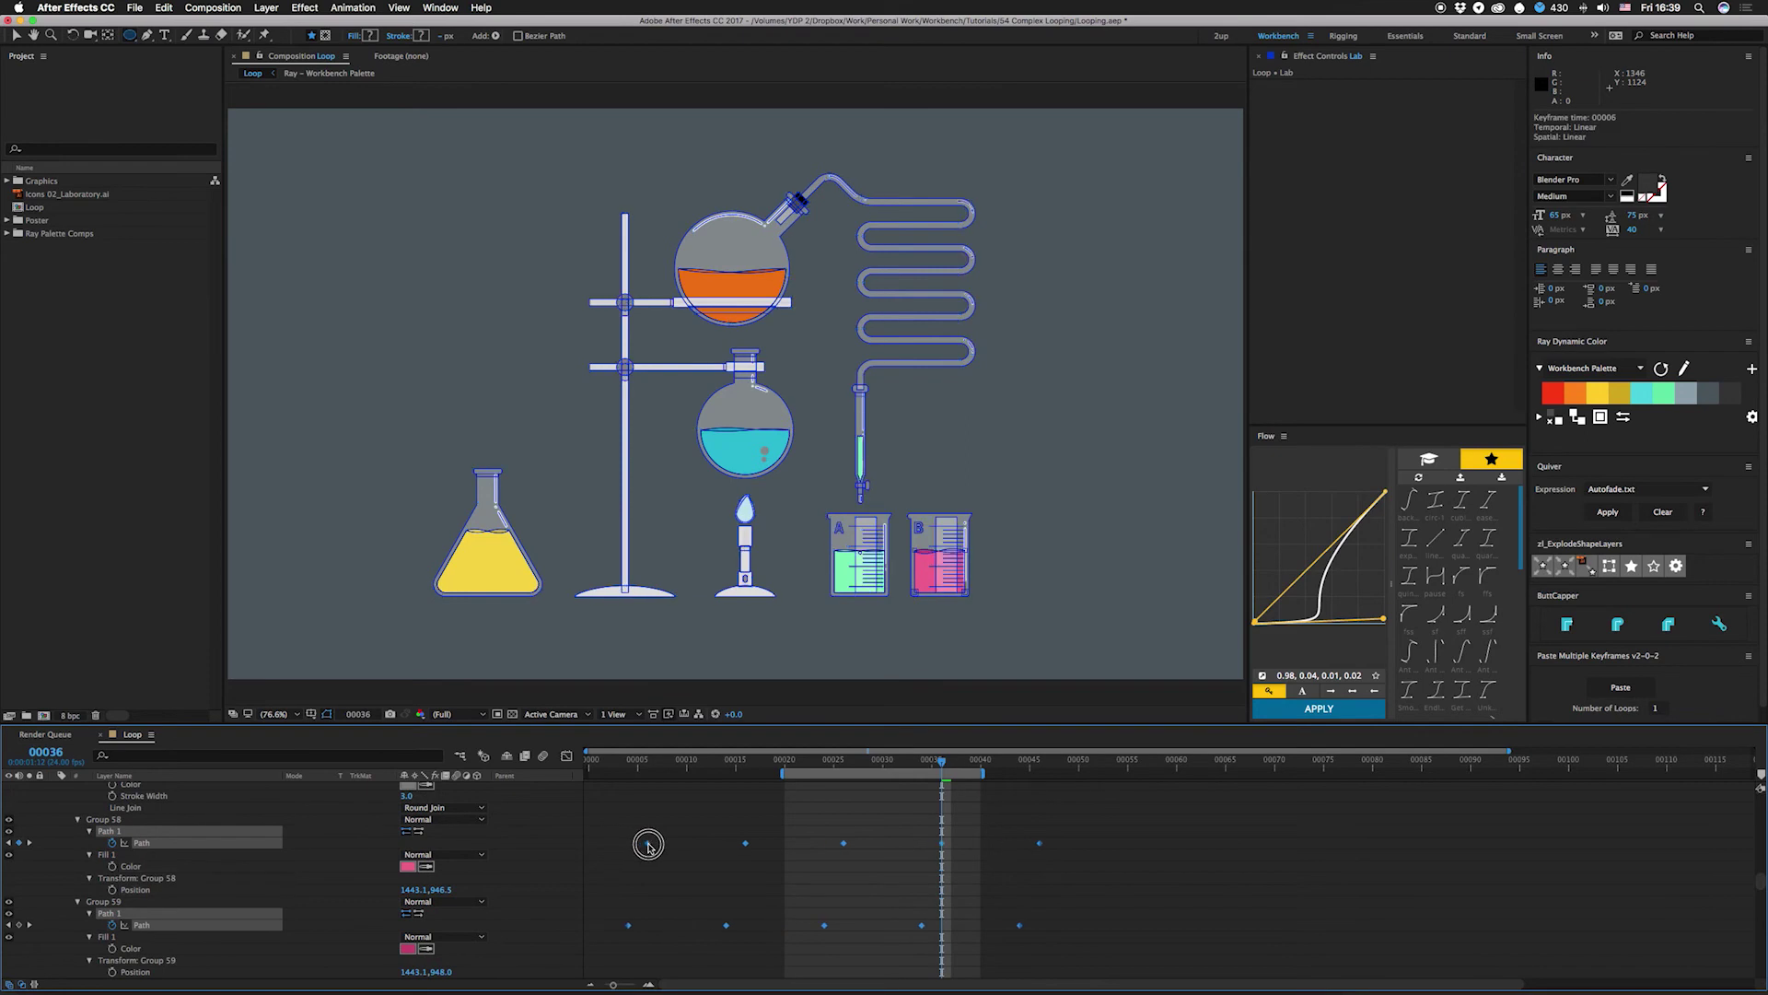
pyautogui.click(1083, 866)
# Step: Shift the Path keyframes of the orange liquid's Group 101 so they start at frame 4
pyautogui.scroll(-20, 1084, 867)
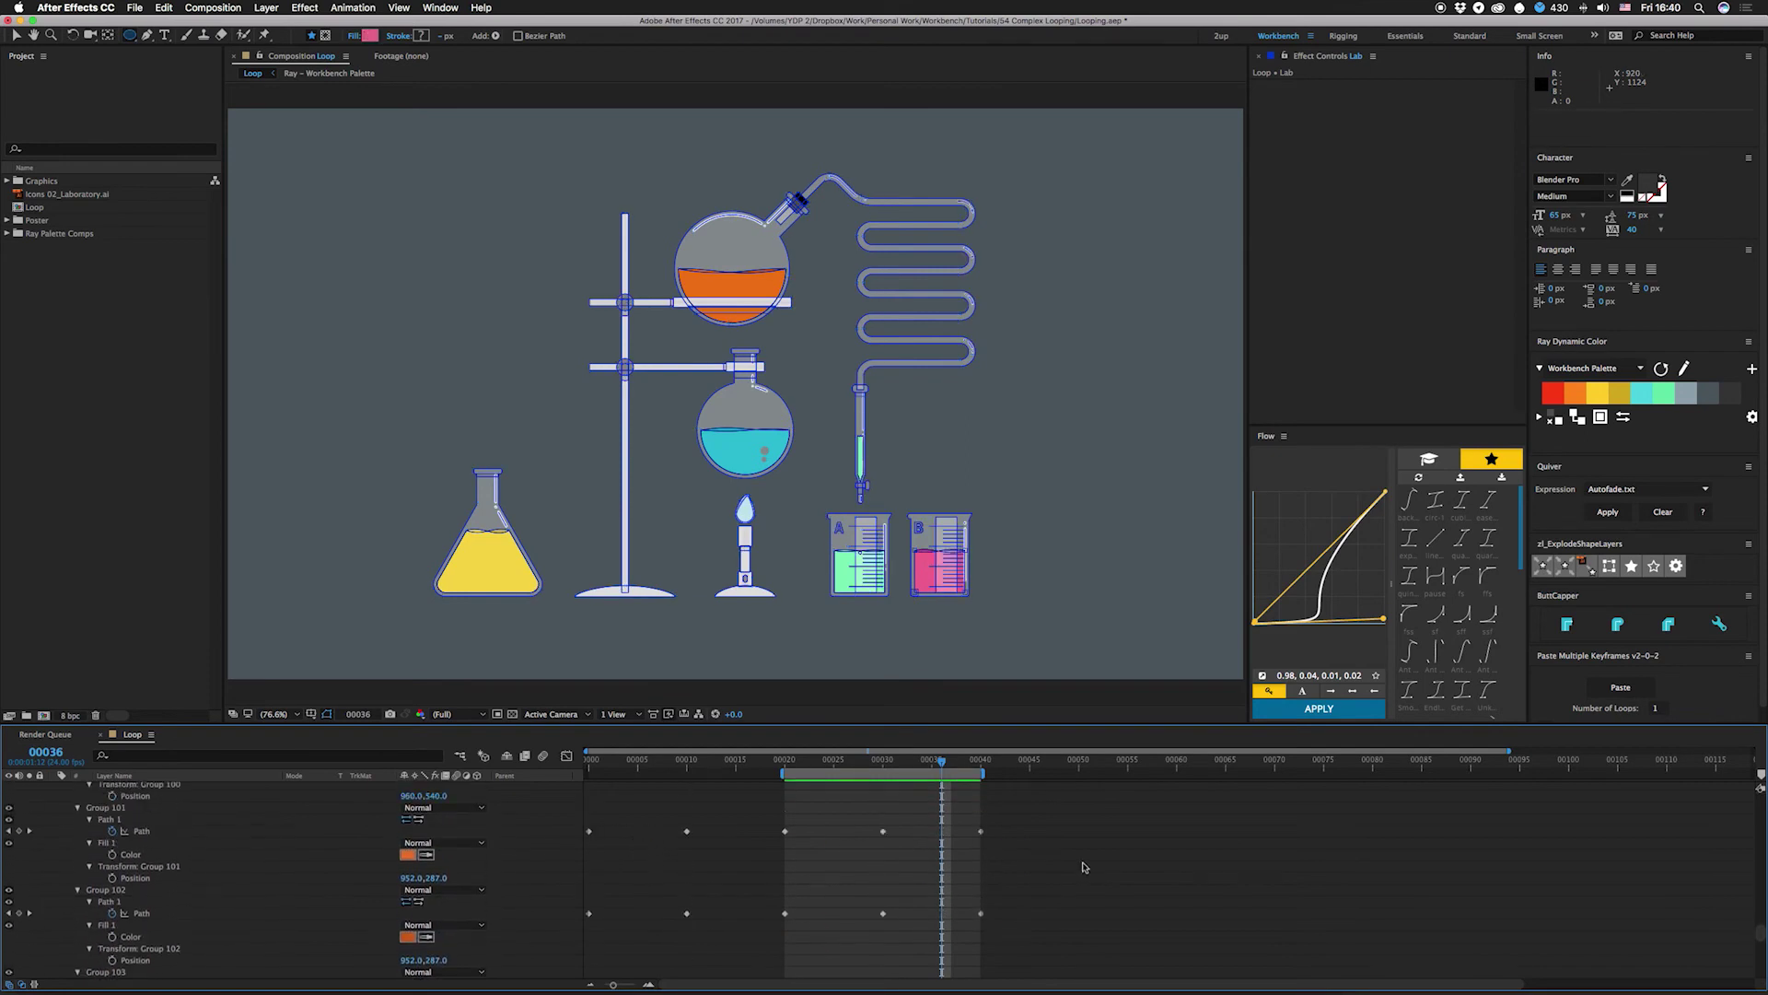
pyautogui.scroll(1, 1083, 866)
pyautogui.moveTo(1012, 831); pyautogui.dragTo(626, 844)
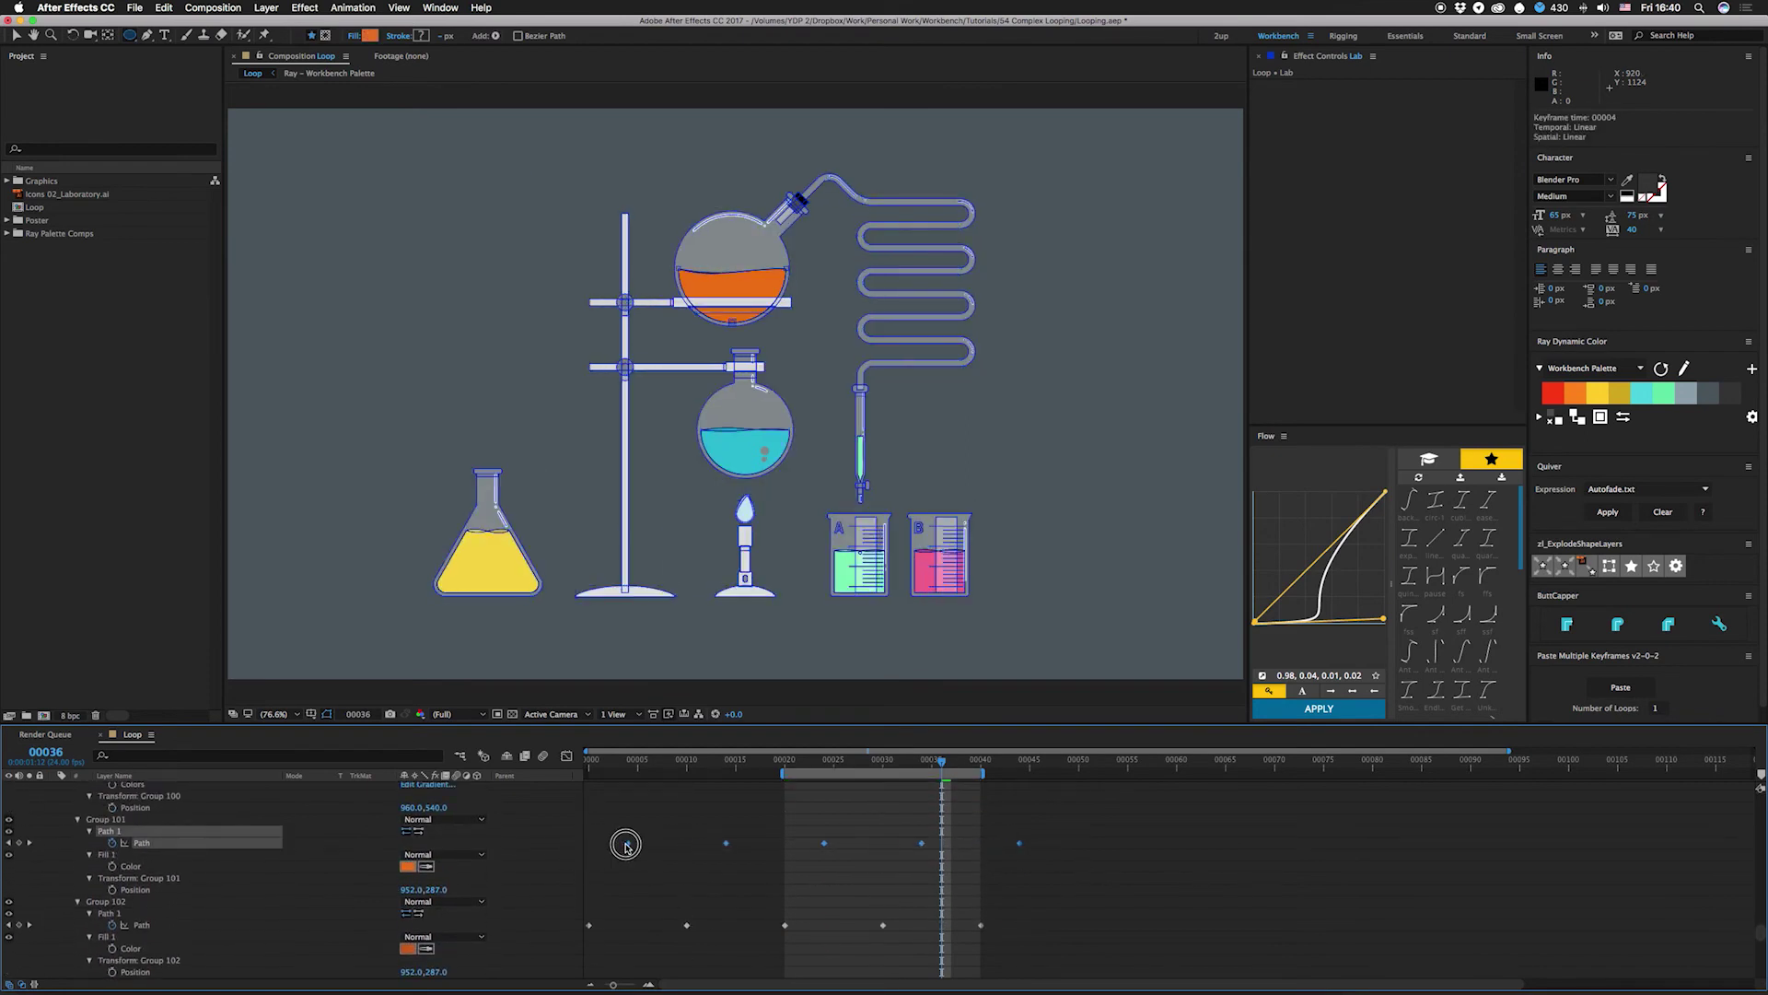
# Step: Shift the green liquid's Path keyframes so Group 107 starts at frame 5 and Group 108 at frame 7, and preview the loop
pyautogui.scroll(-10, 918, 912)
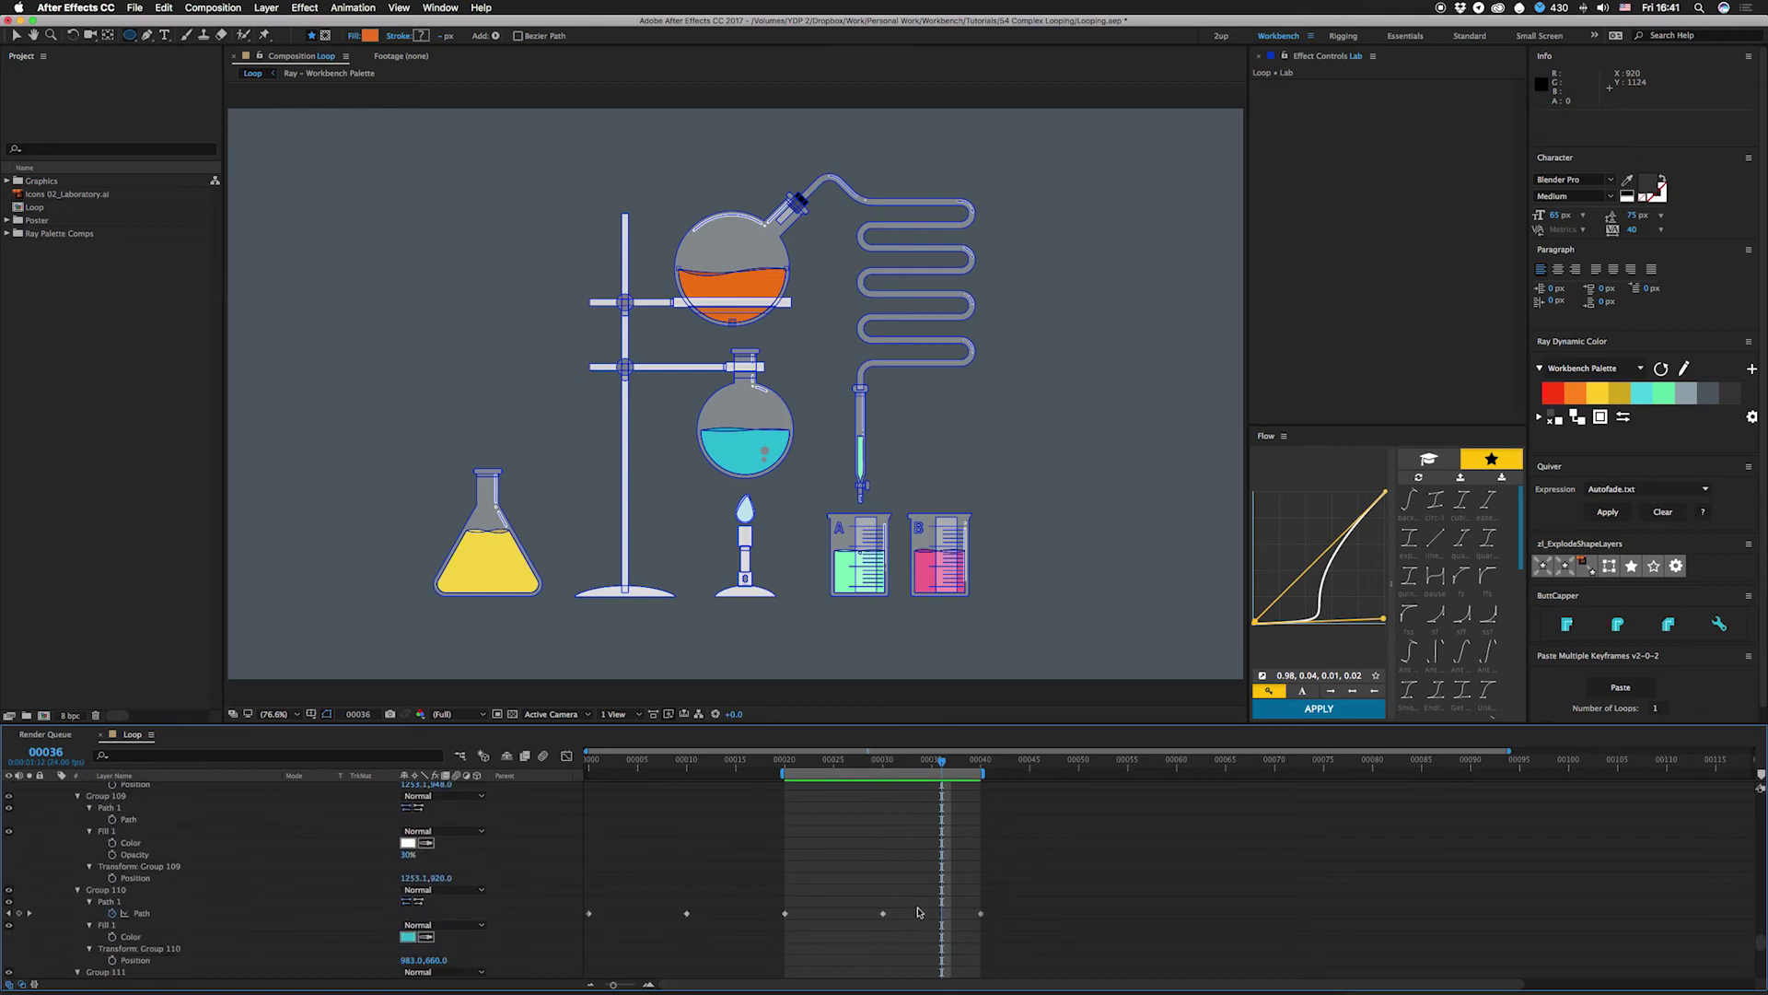
pyautogui.scroll(5, 918, 912)
pyautogui.moveTo(1011, 854); pyautogui.dragTo(590, 872)
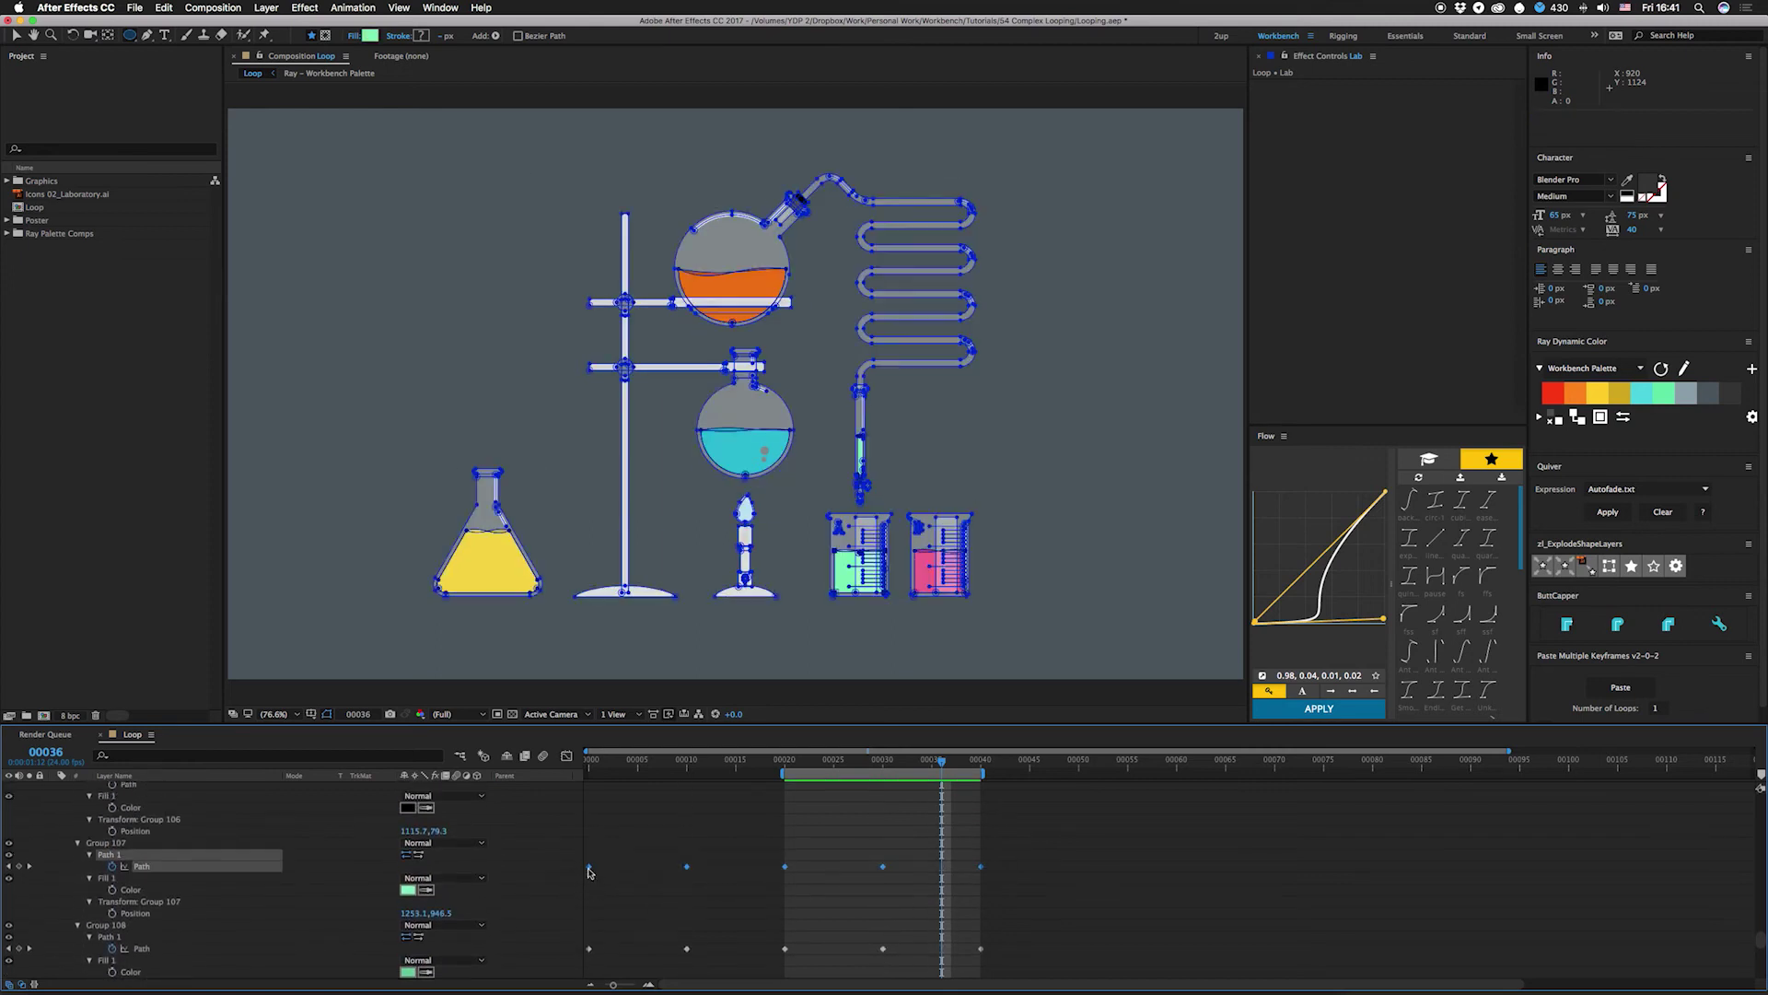
pyautogui.moveTo(1018, 938); pyautogui.dragTo(608, 950)
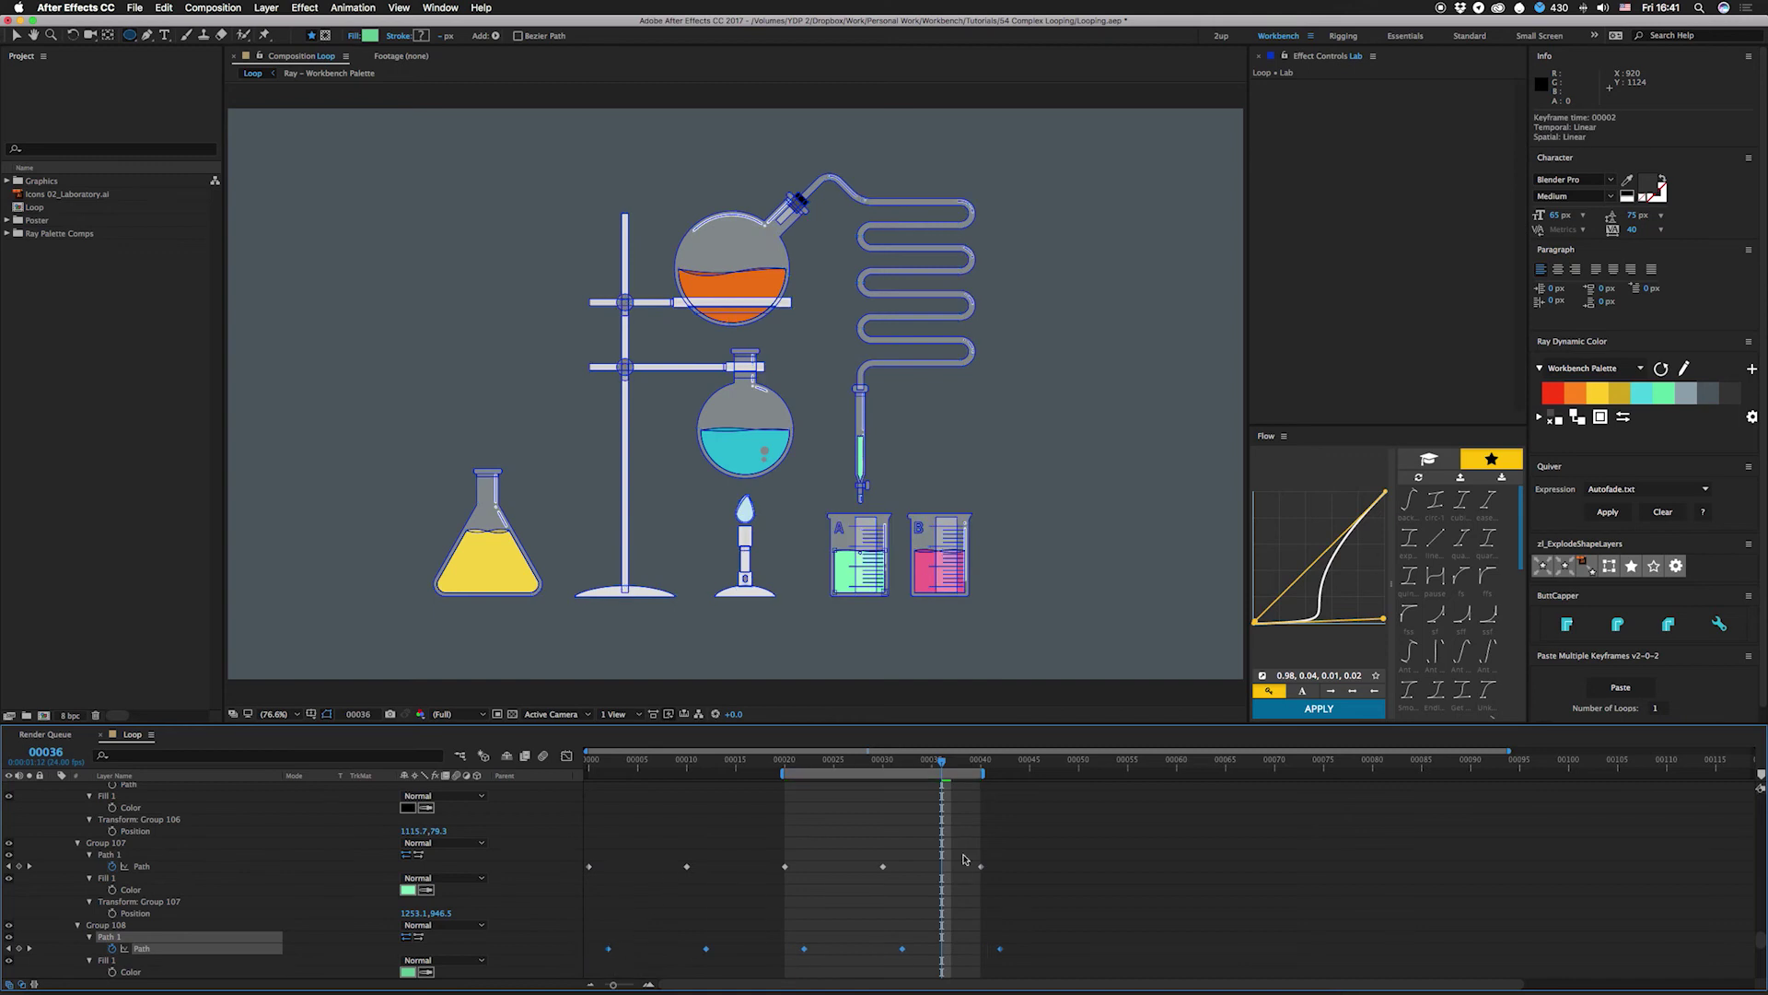
pyautogui.moveTo(1031, 858); pyautogui.dragTo(585, 957)
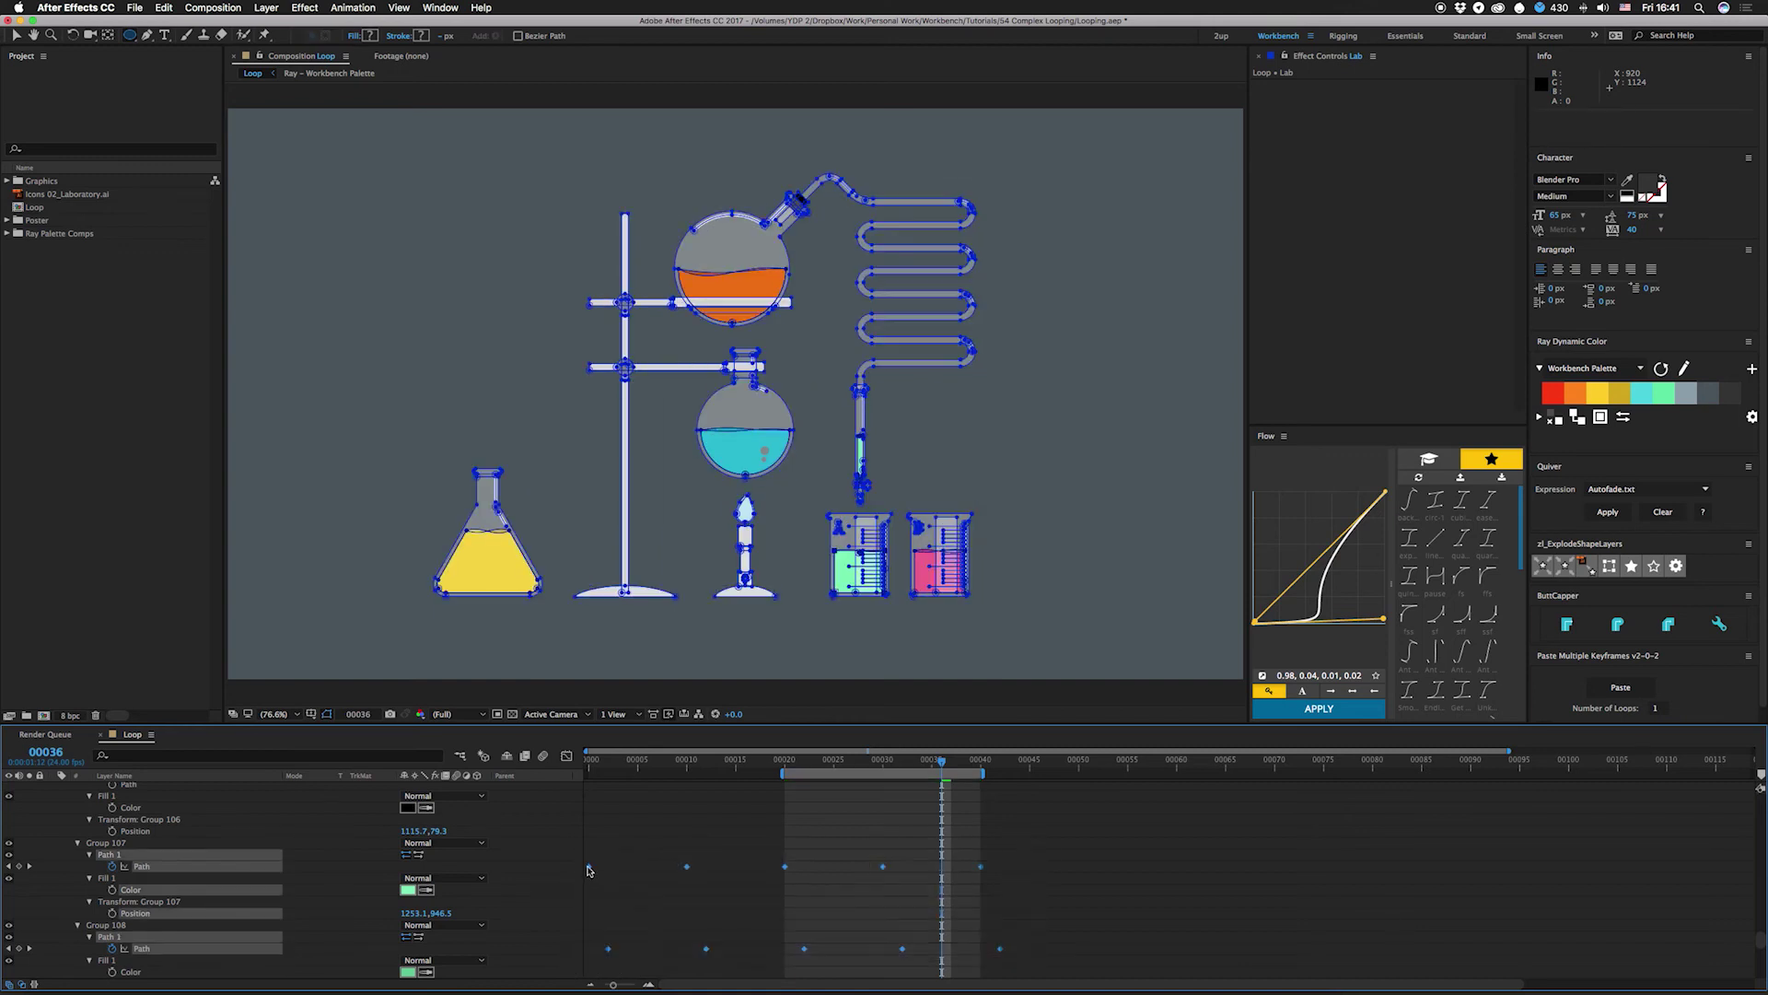
pyautogui.moveTo(588, 866); pyautogui.dragTo(639, 872)
pyautogui.press('space')
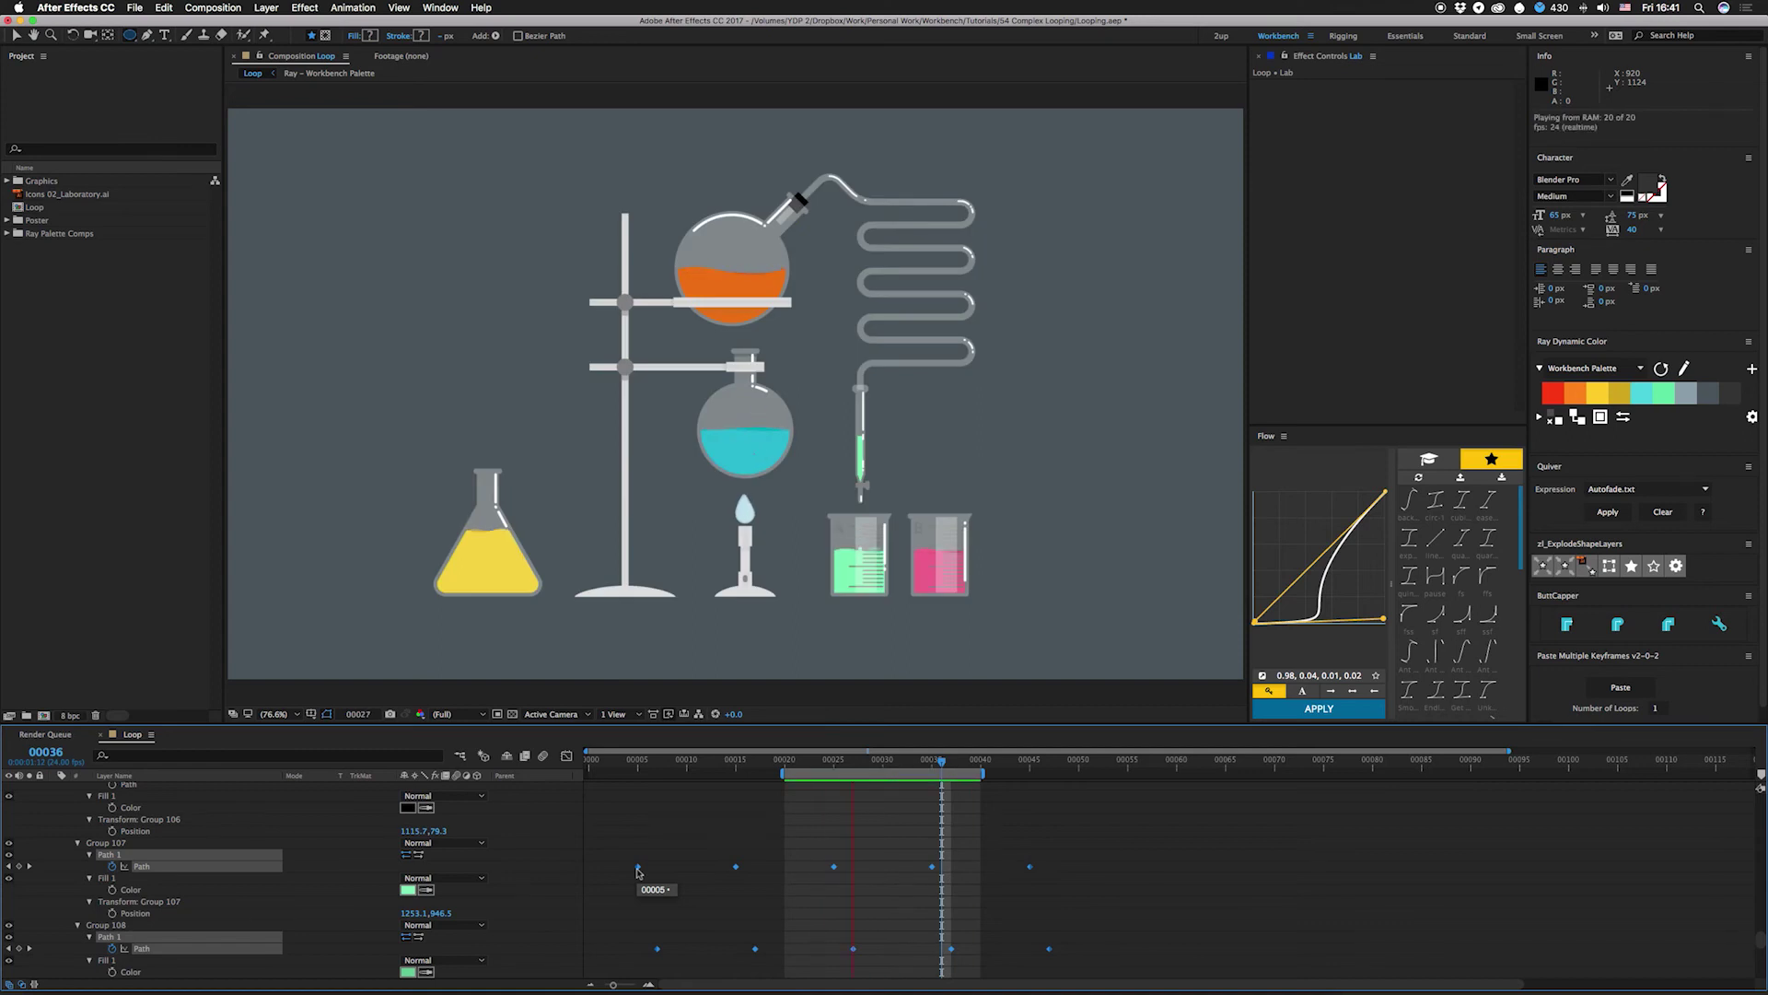
pyautogui.press('space')
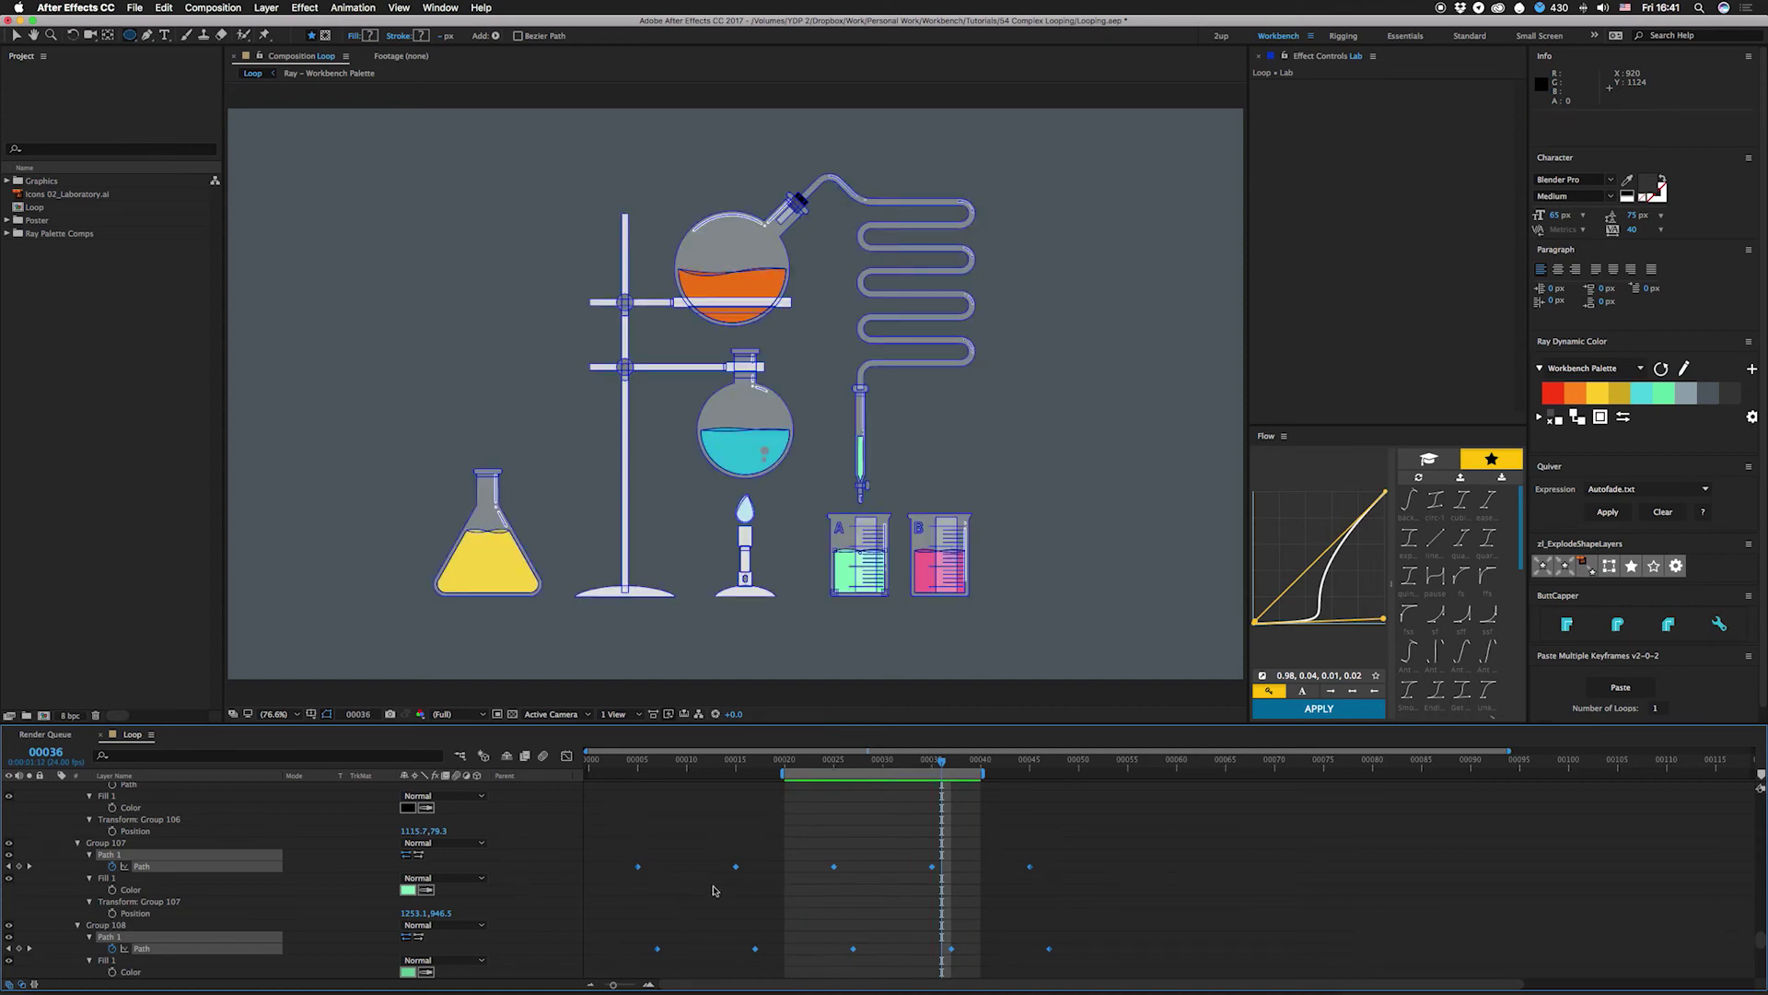
# Step: Shift the blue liquid's Path keyframes so Group 110 starts at frame 11 and Group 111 at frame 9, and preview the loop
pyautogui.scroll(-5, 736, 901)
pyautogui.scroll(-4, 736, 901)
pyautogui.scroll(3, 737, 900)
pyautogui.moveTo(1019, 809); pyautogui.dragTo(679, 901)
pyautogui.click(593, 821)
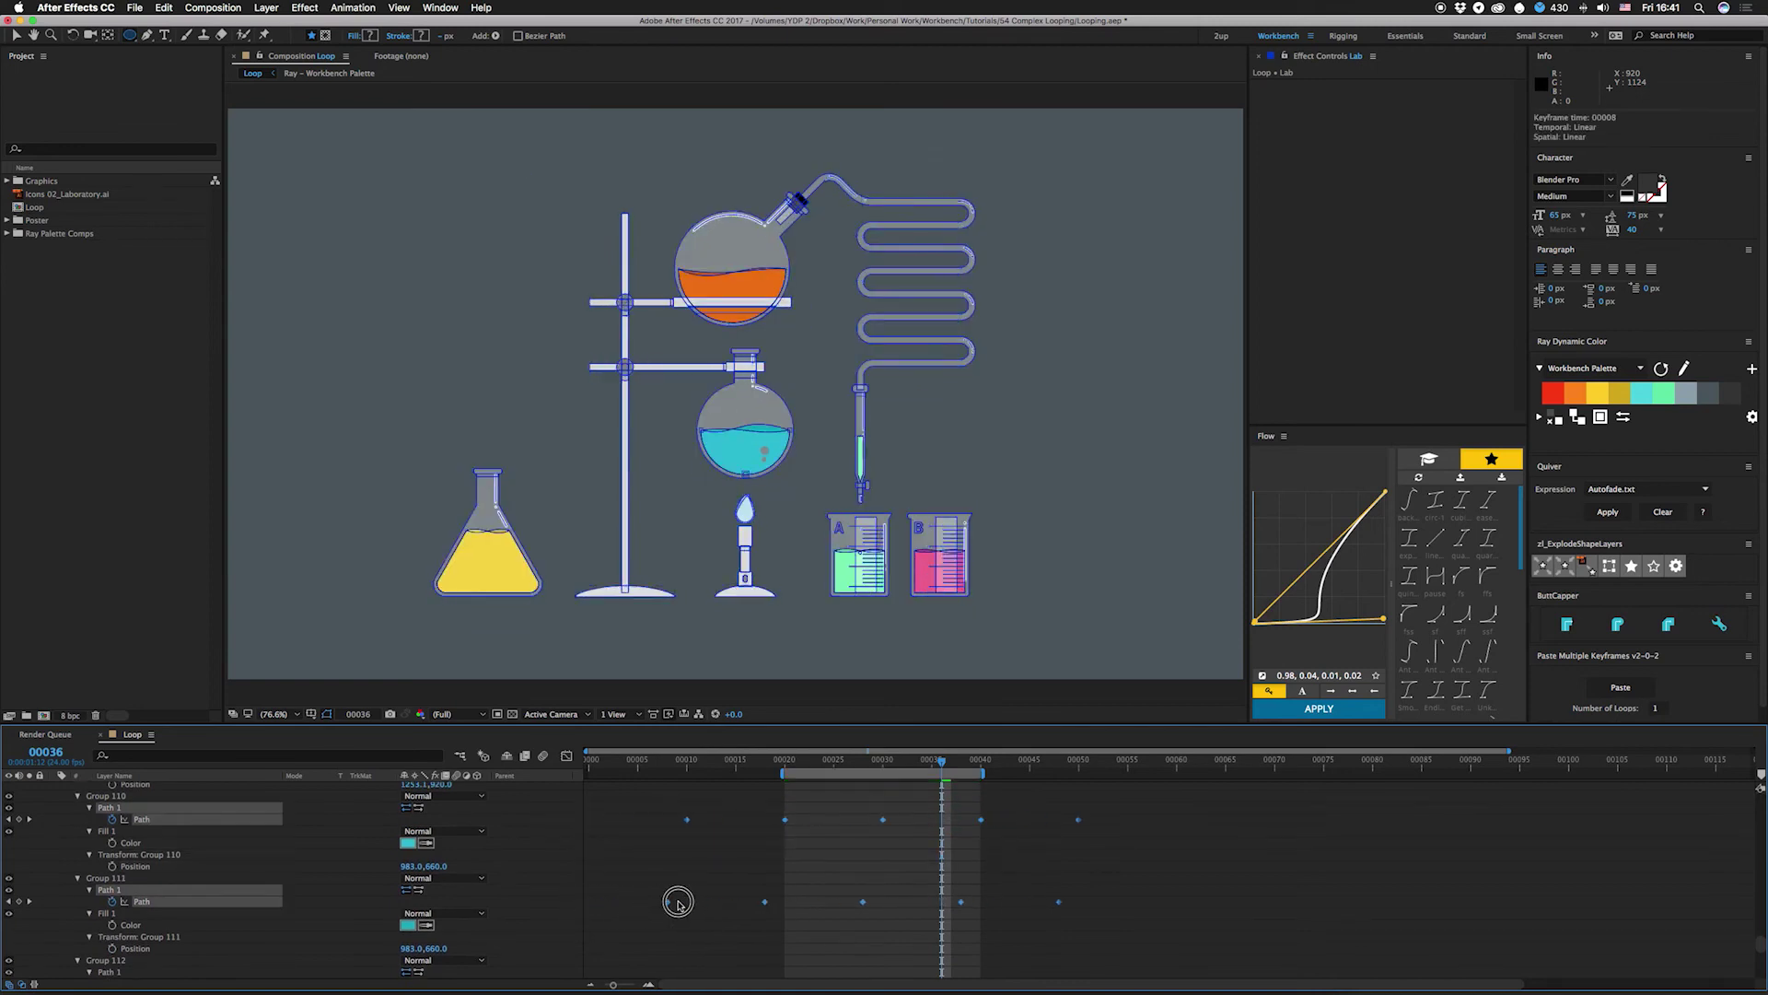
pyautogui.press('space')
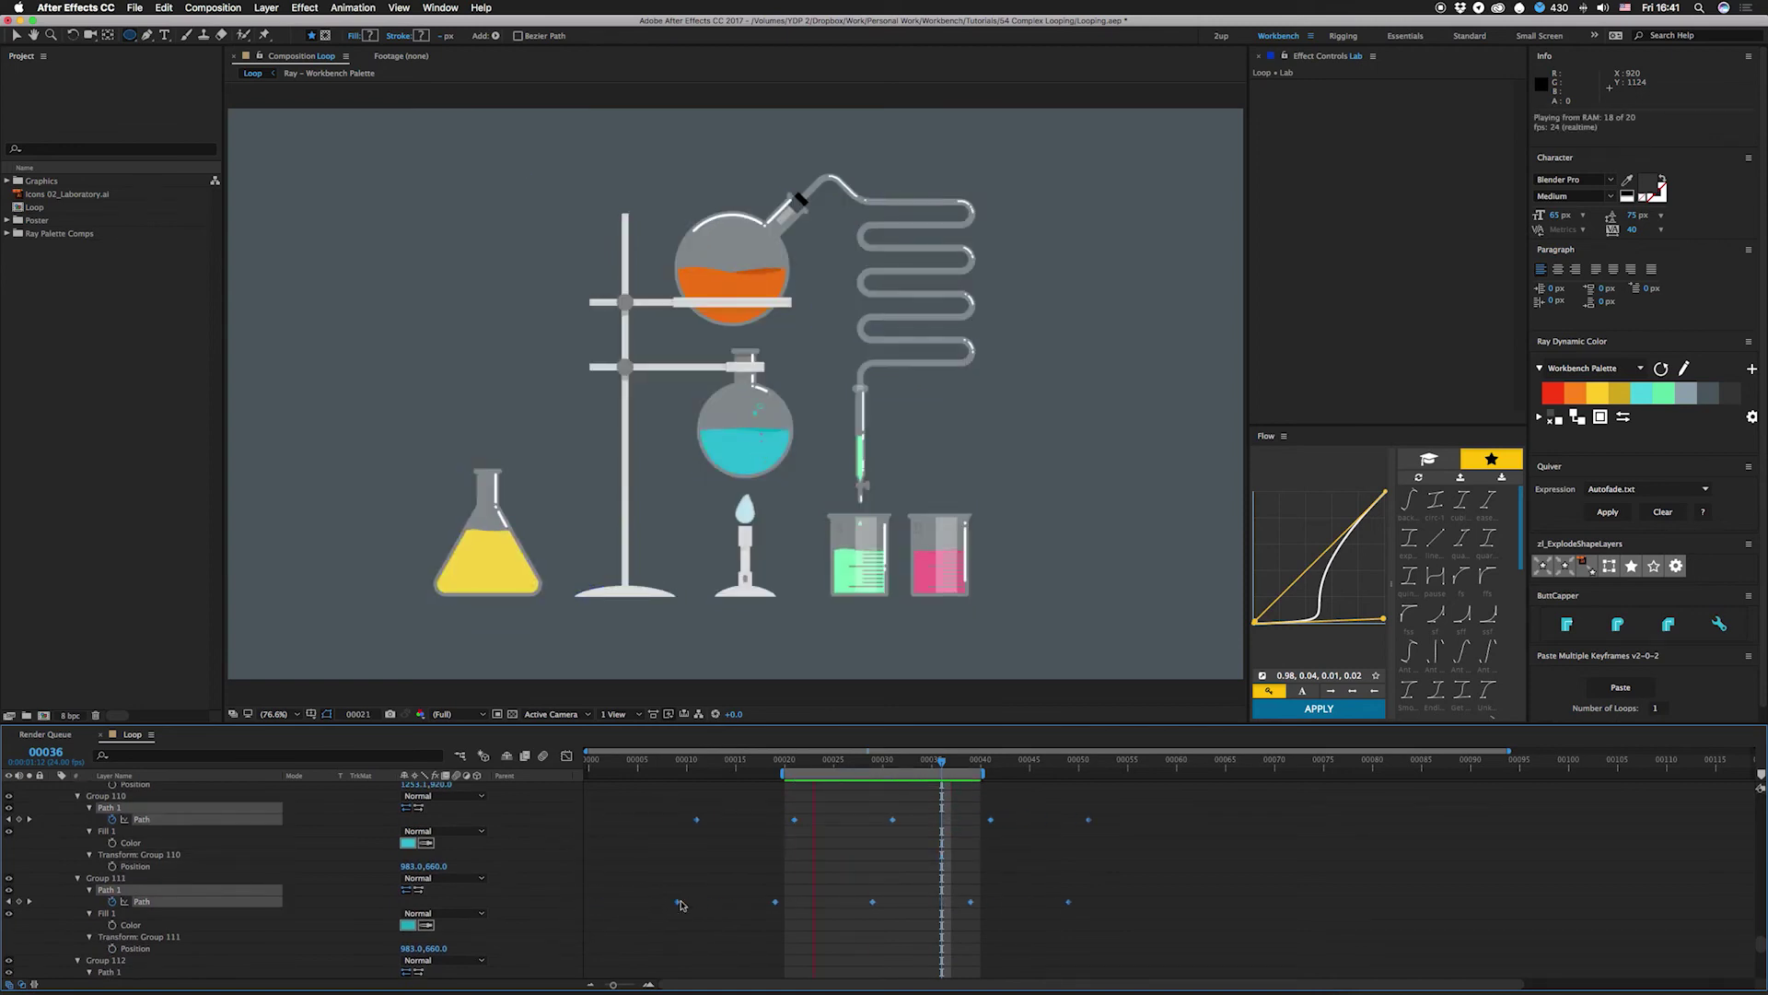
# Step: Shift the first Bubble ellipse's Size and Position keyframes 9 frames later and those of the first two Boil shapes 3 frames later
pyautogui.scroll(1, 712, 887)
pyautogui.scroll(15, 712, 886)
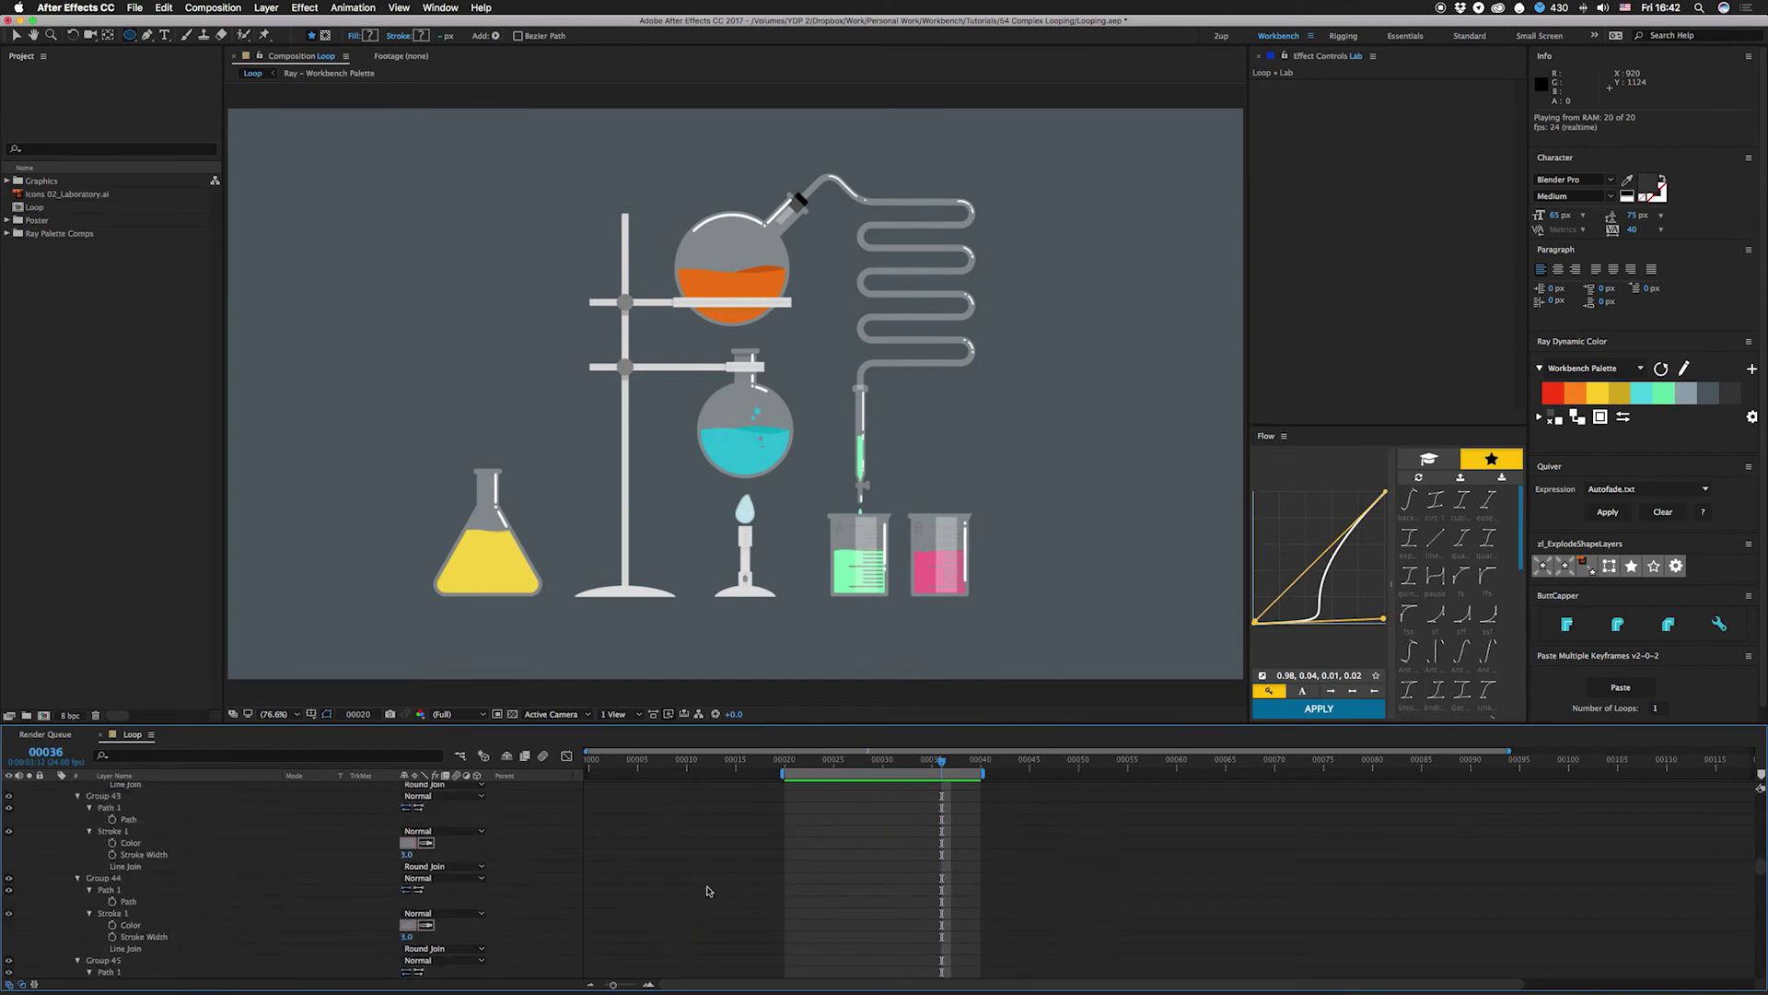
pyautogui.scroll(10, 712, 887)
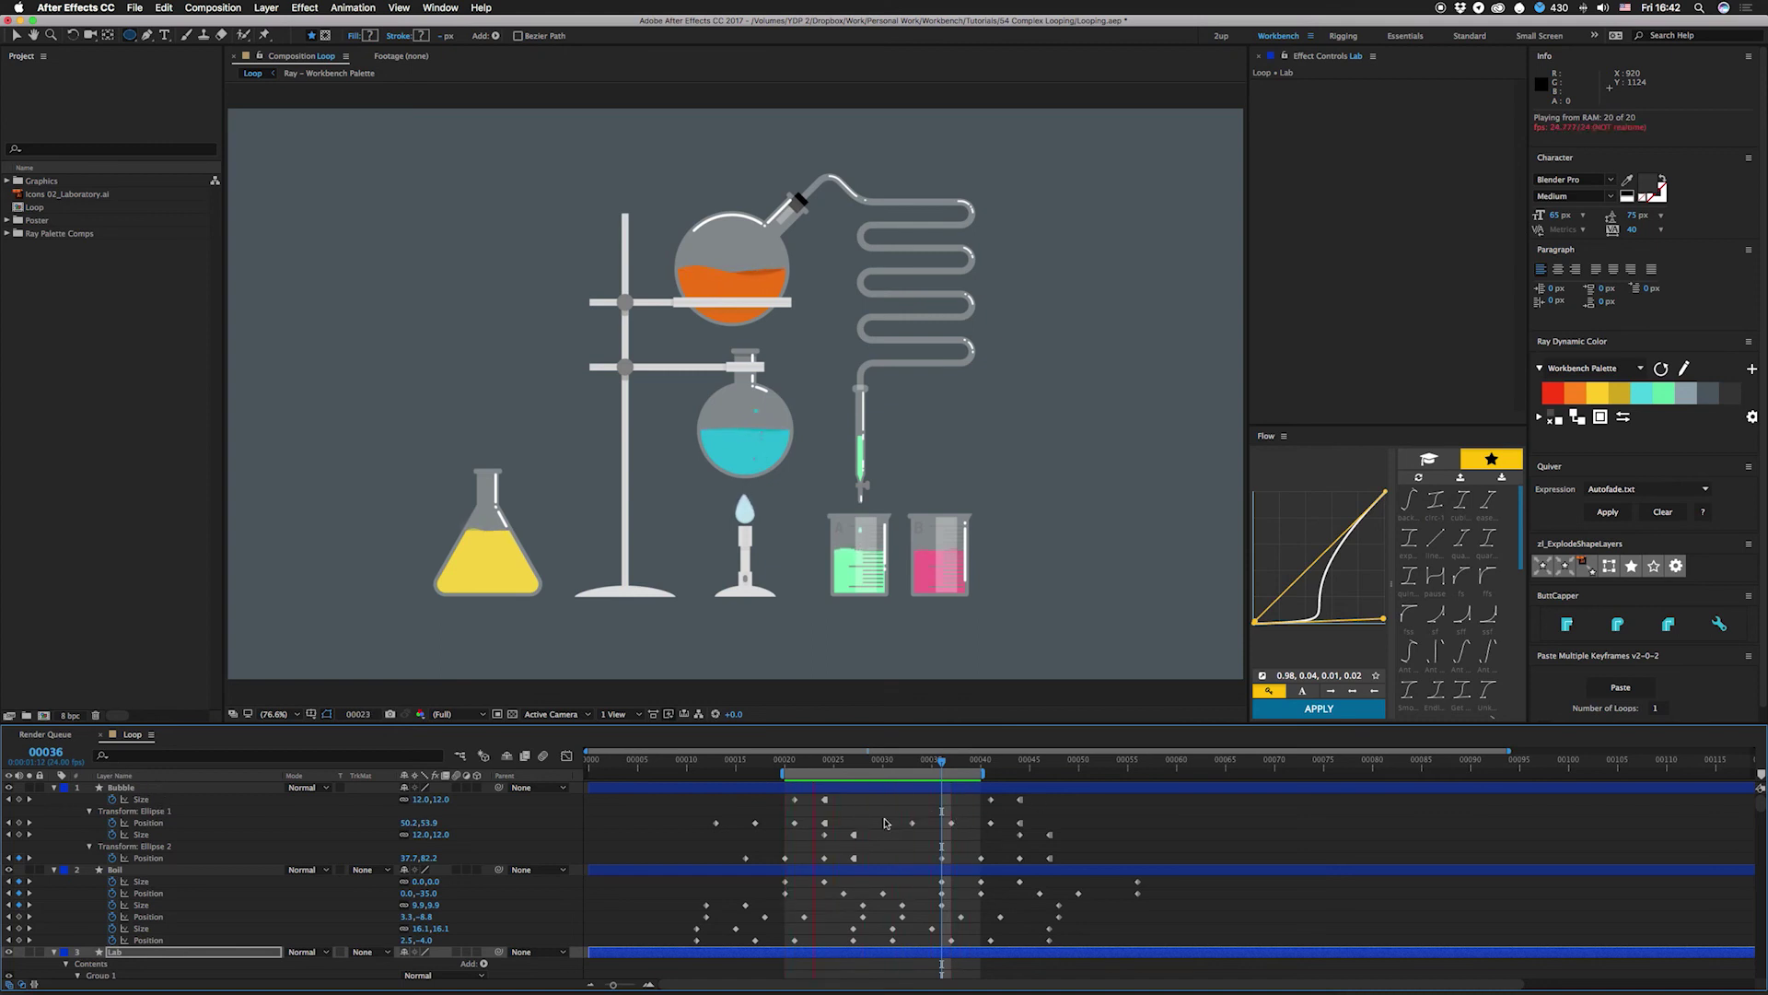
pyautogui.moveTo(1052, 798); pyautogui.dragTo(840, 824)
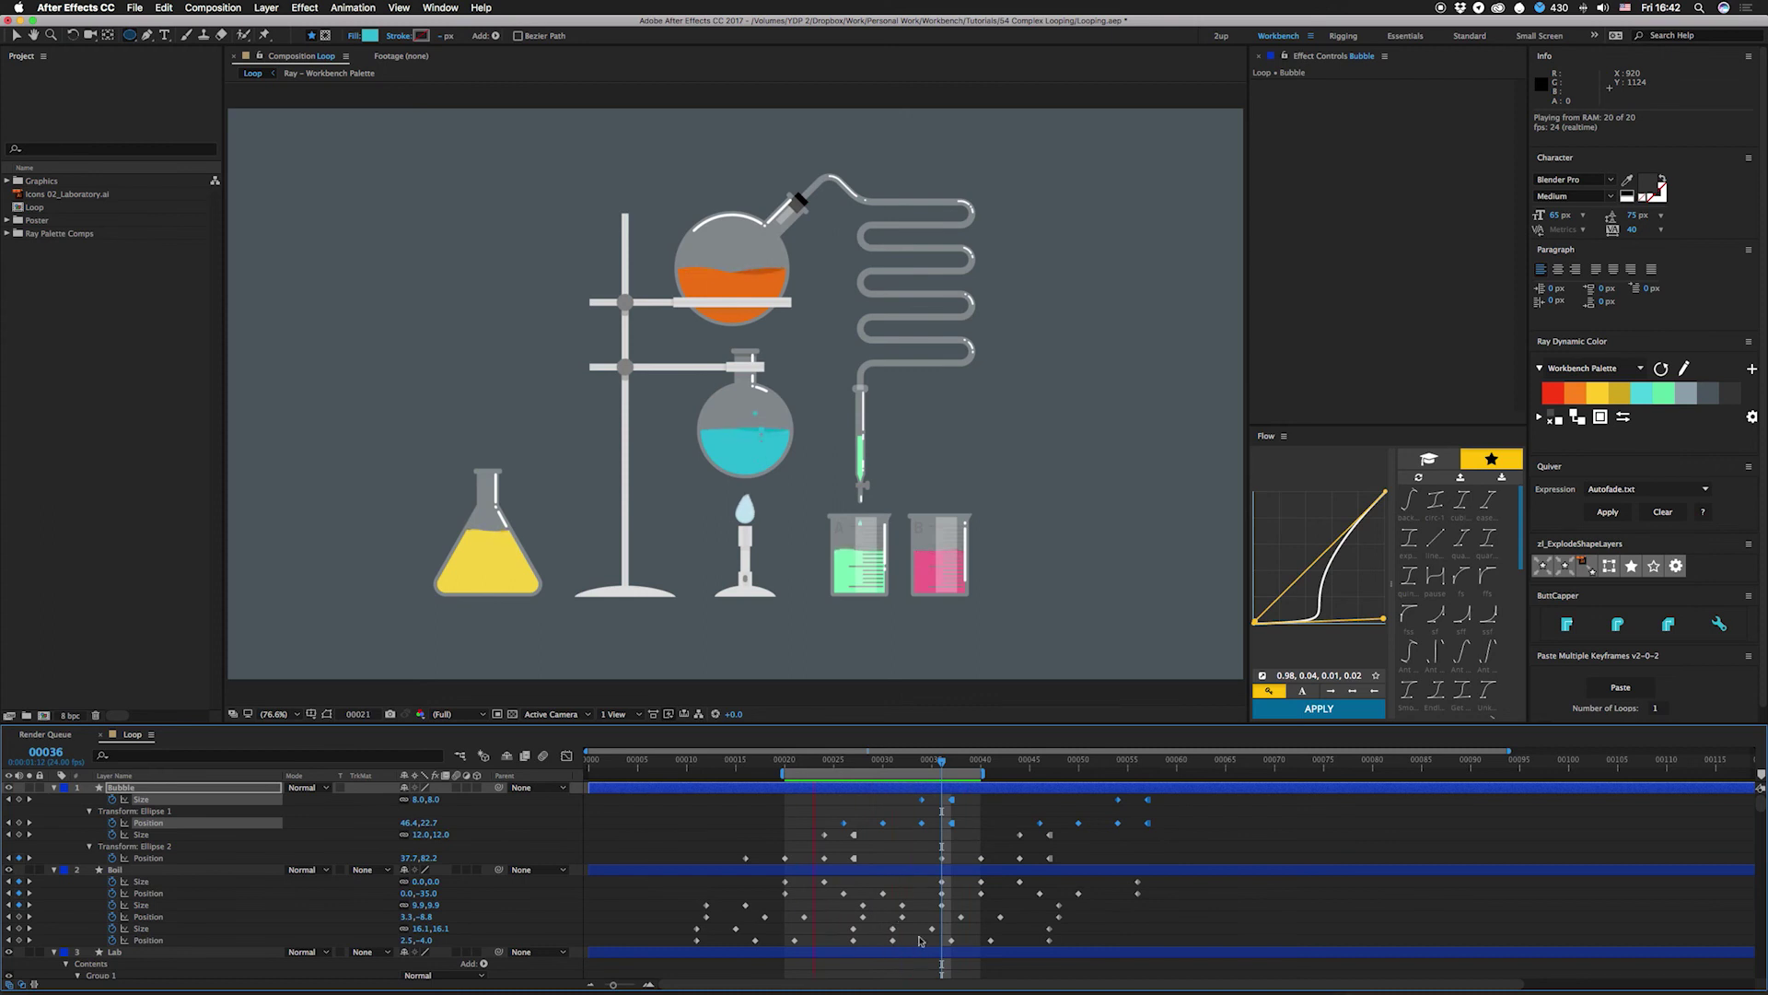
pyautogui.moveTo(1167, 876); pyautogui.dragTo(816, 902)
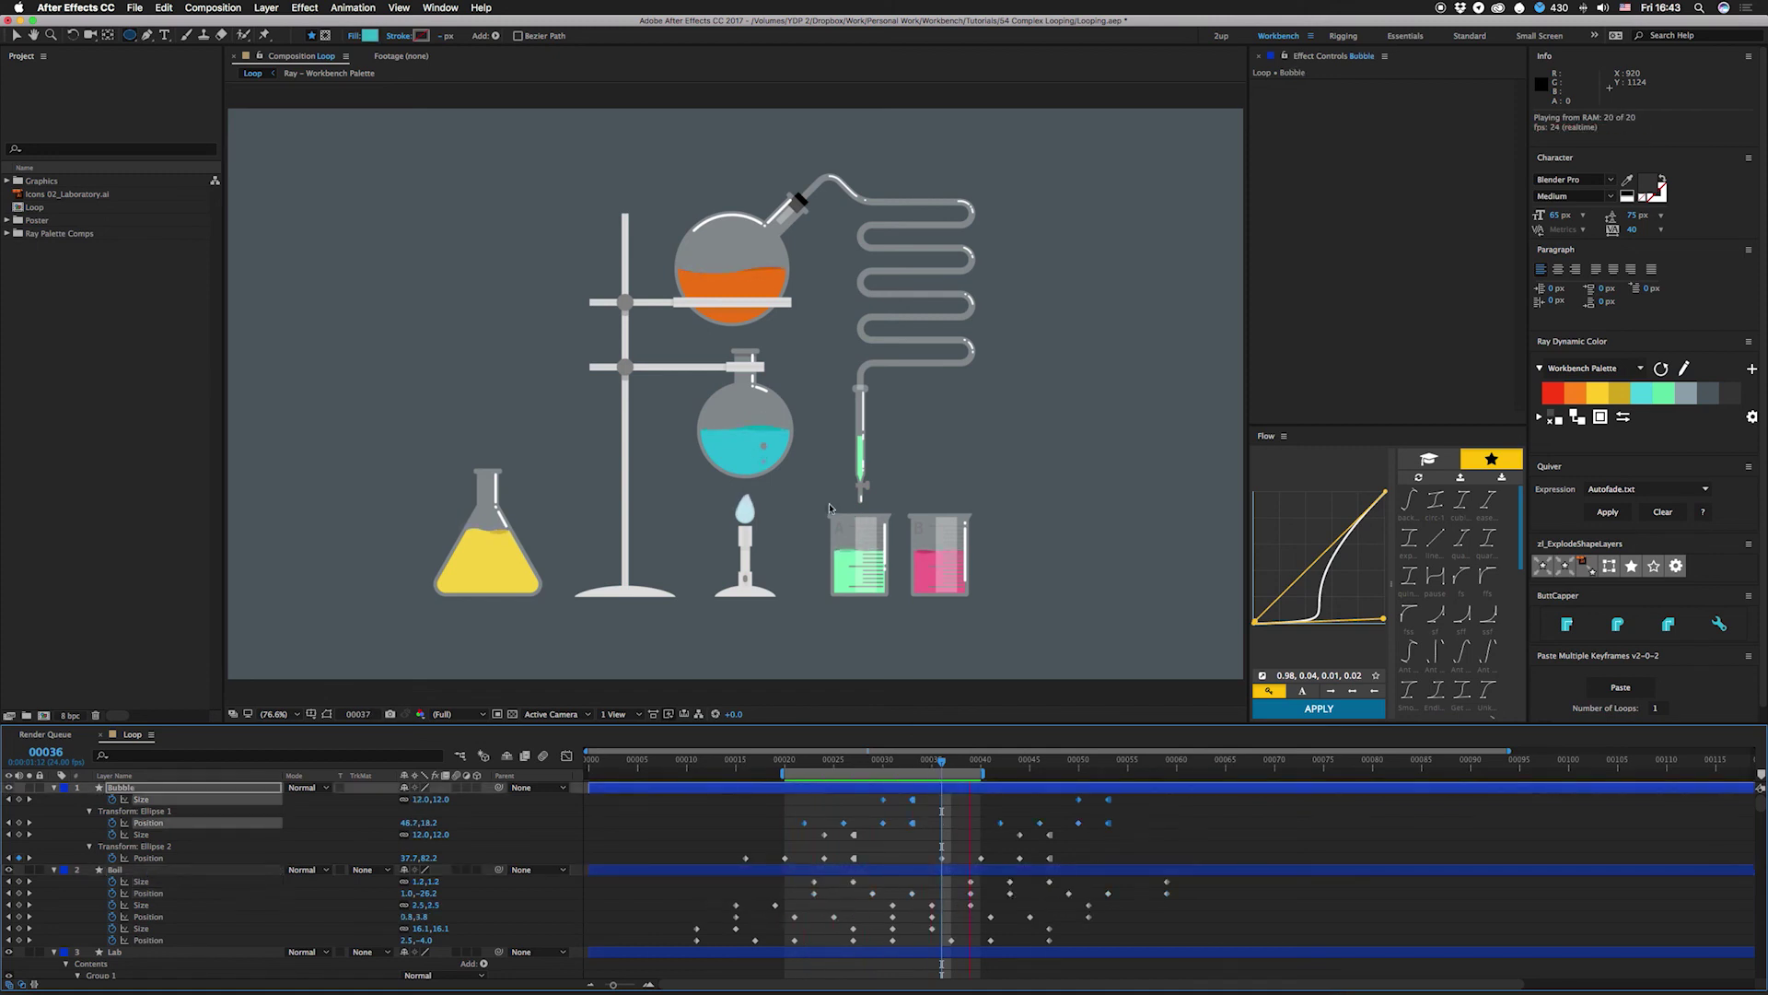